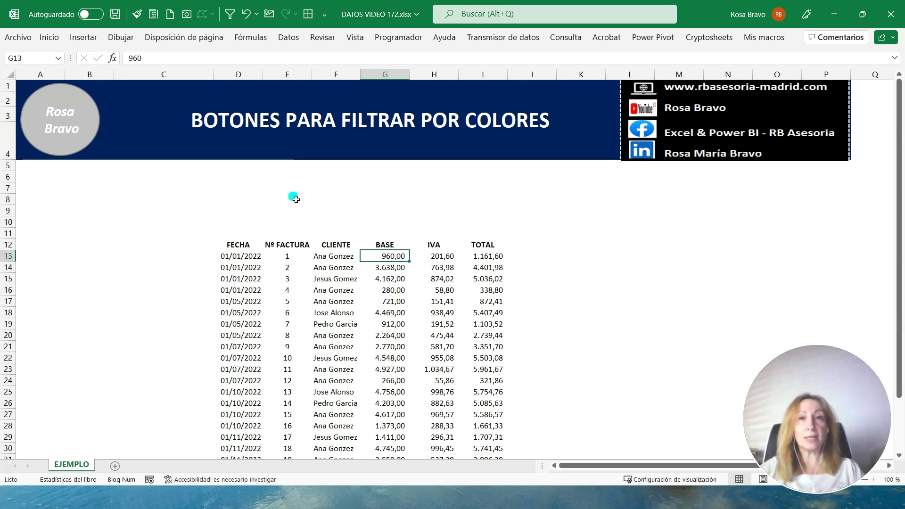
Step: Point out each invoice table header in turn: FECHA, Nº FACTURA, CLIENTE, BASE, IVA and TOTAL
{"action": "left_click", "coordinate": [238, 245]}
{"action": "left_click", "coordinate": [288, 243]}
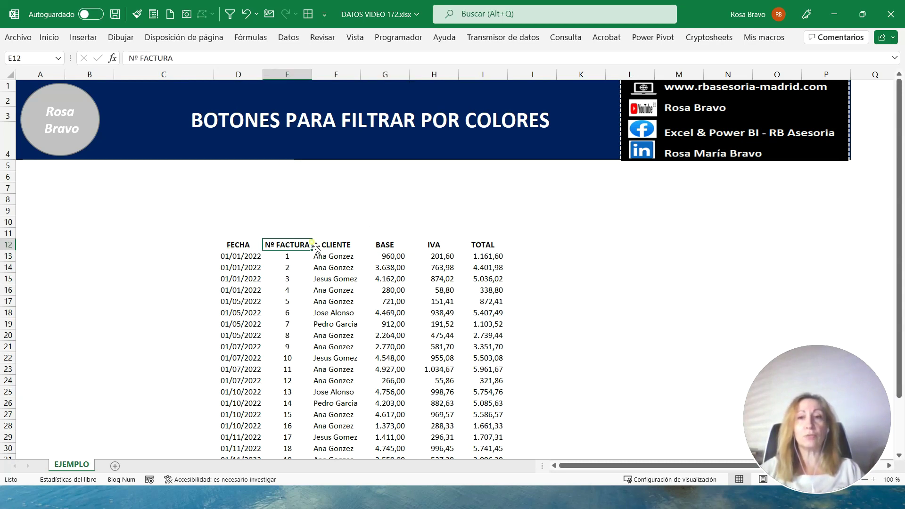
{"action": "left_click", "coordinate": [340, 242]}
{"action": "left_click", "coordinate": [404, 247]}
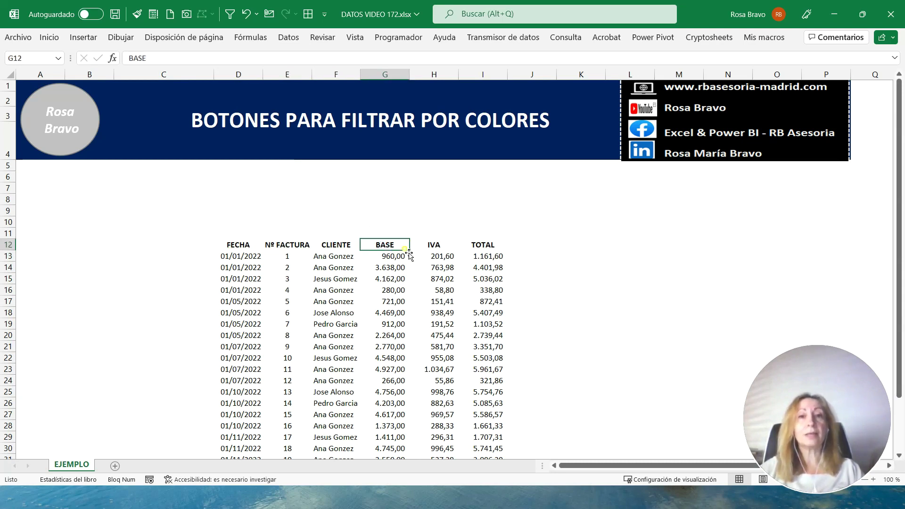
{"action": "left_click", "coordinate": [432, 252]}
{"action": "left_click", "coordinate": [487, 244]}
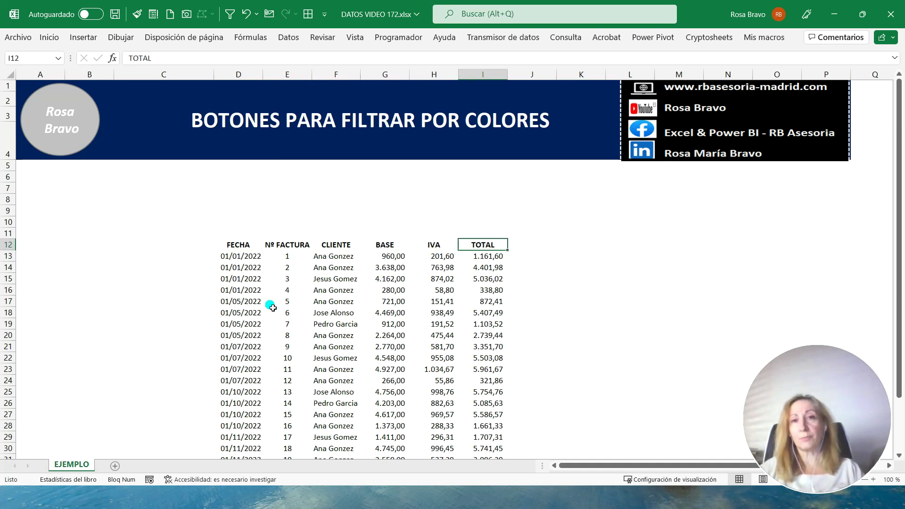
{"action": "left_click", "coordinate": [237, 246]}
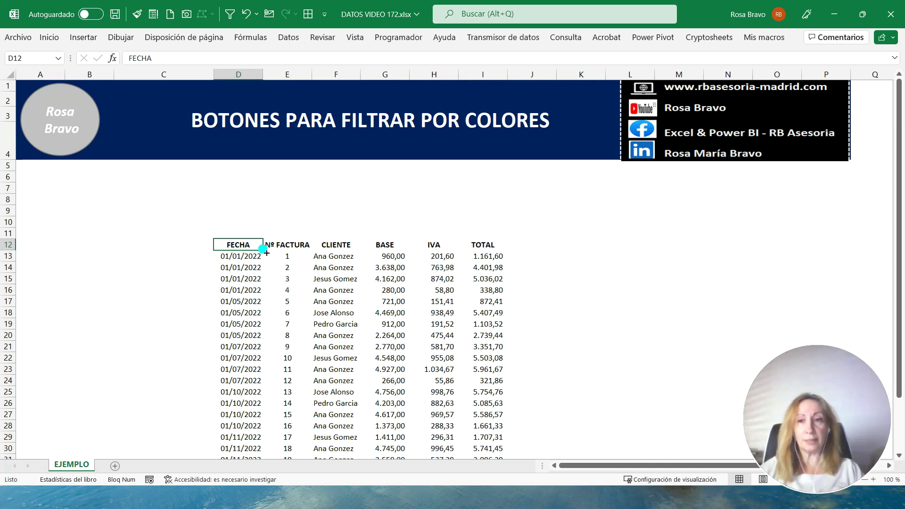
Step: Highlight the values of each column from FECHA to TOTAL, ending on the CLIENTE header
{"action": "left_click_drag", "start_coordinate": [245, 248], "coordinate": [262, 393]}
{"action": "left_click_drag", "start_coordinate": [287, 244], "coordinate": [288, 348]}
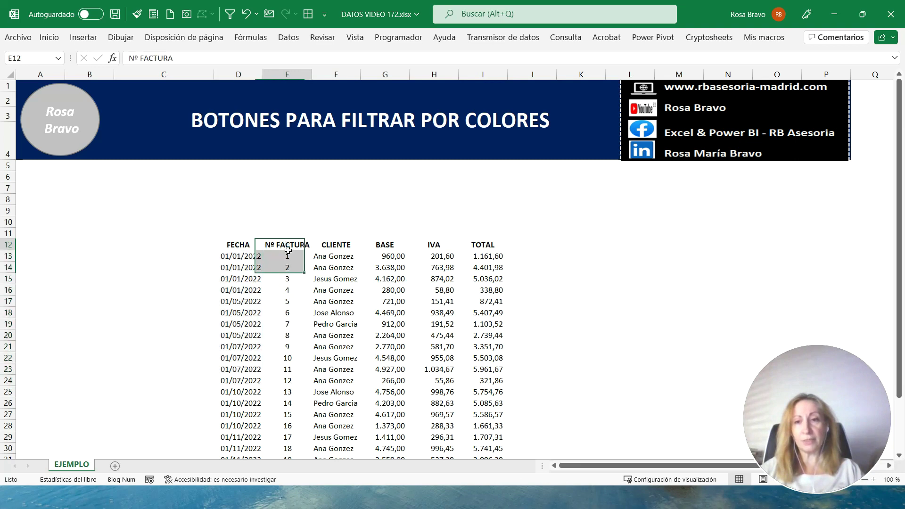
{"action": "left_click_drag", "start_coordinate": [335, 244], "coordinate": [348, 348]}
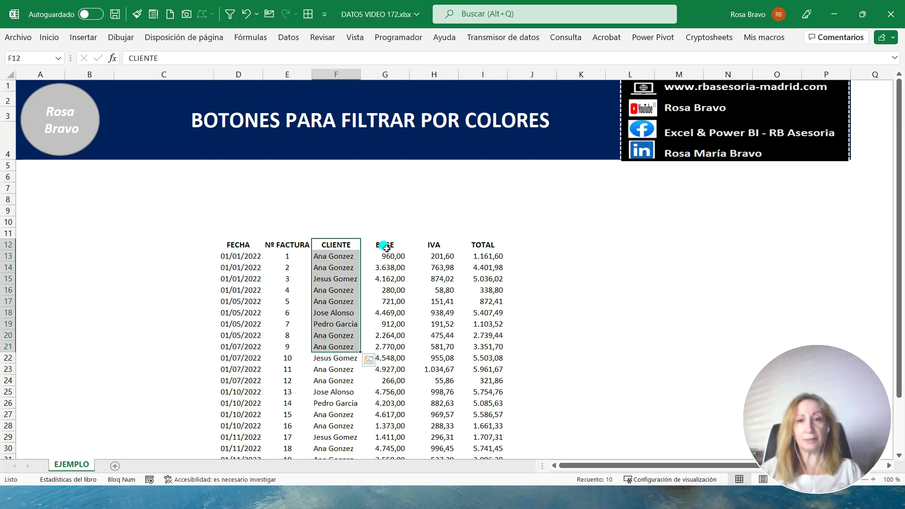
{"action": "left_click_drag", "start_coordinate": [385, 245], "coordinate": [393, 348]}
{"action": "left_click_drag", "start_coordinate": [433, 245], "coordinate": [443, 348]}
{"action": "left_click_drag", "start_coordinate": [483, 244], "coordinate": [492, 349]}
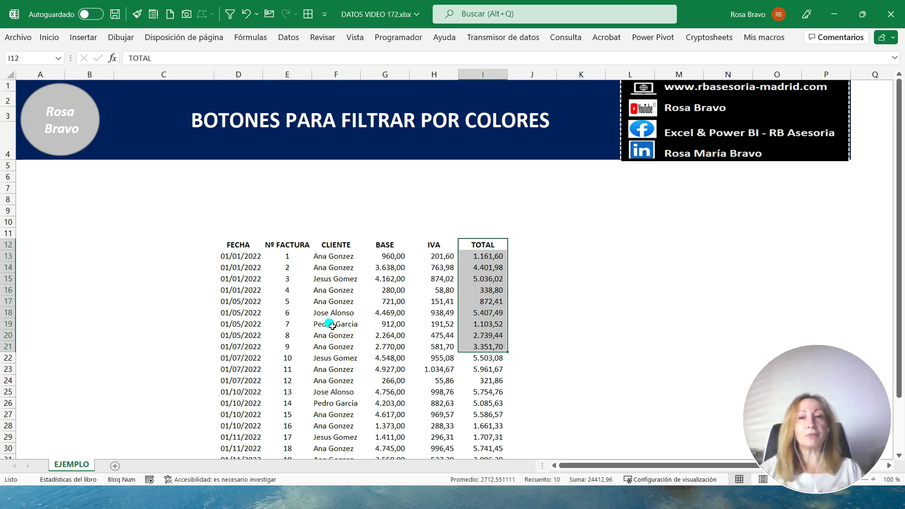
{"action": "left_click", "coordinate": [340, 246]}
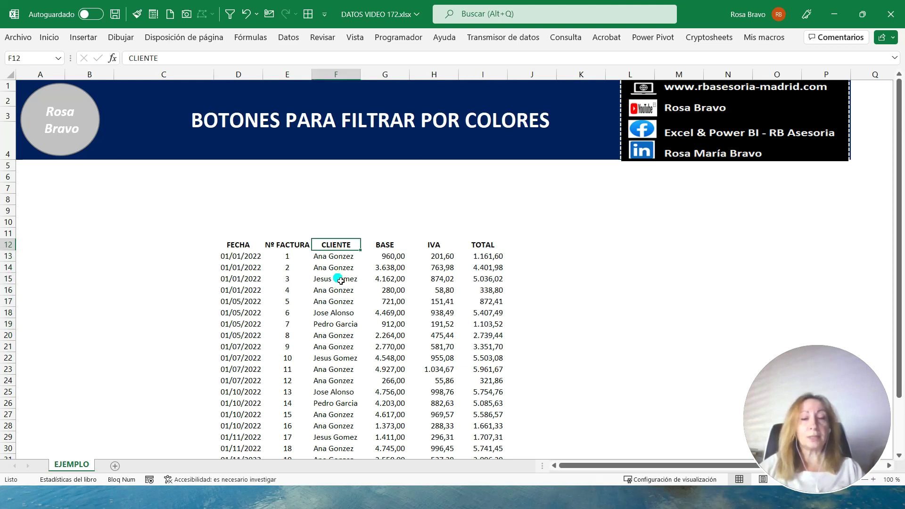
{"action": "left_click", "coordinate": [289, 37]}
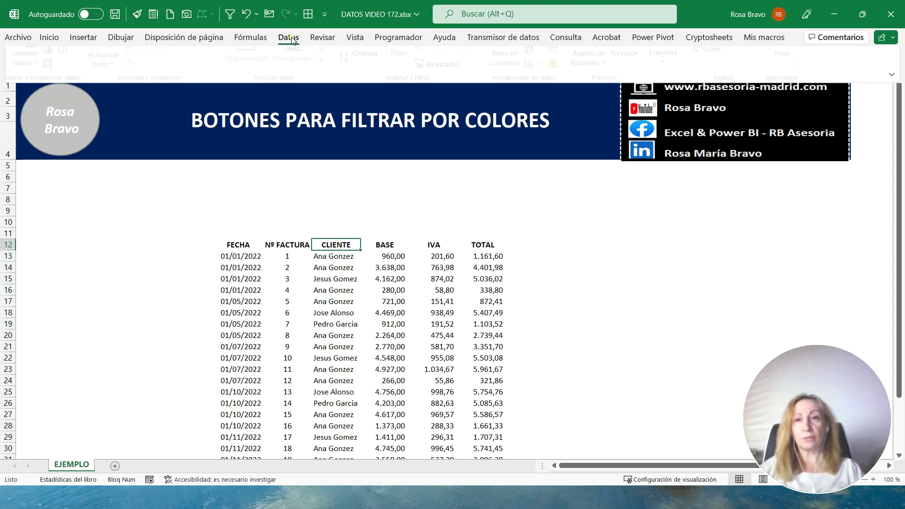
{"action": "left_click", "coordinate": [404, 60]}
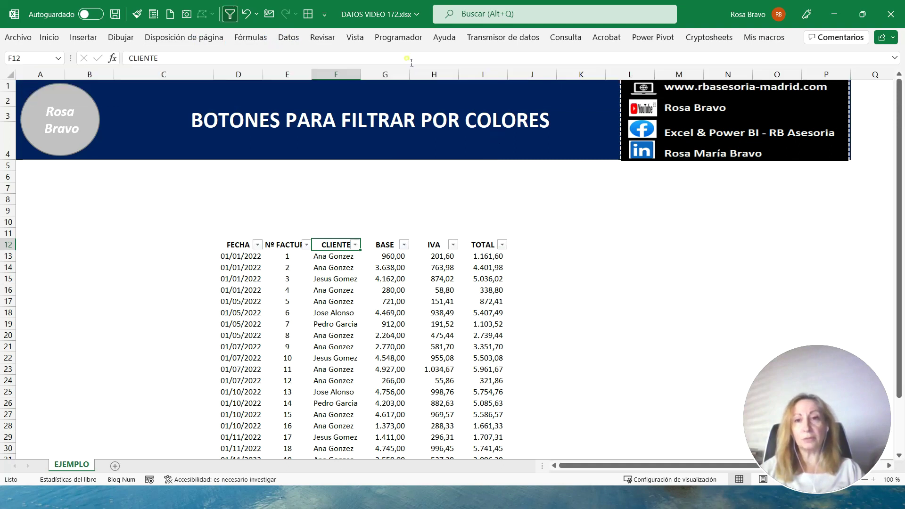
{"action": "left_click", "coordinate": [354, 245]}
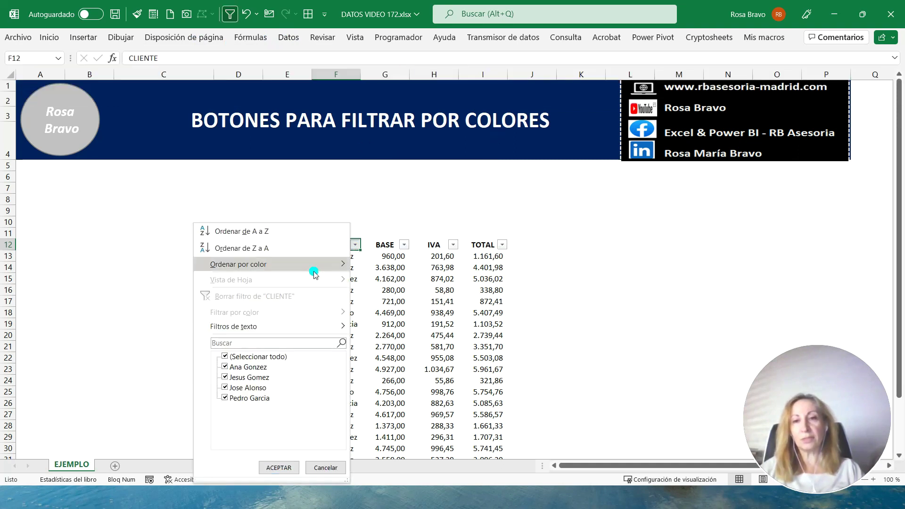
{"action": "left_click", "coordinate": [227, 357]}
{"action": "left_click", "coordinate": [225, 367]}
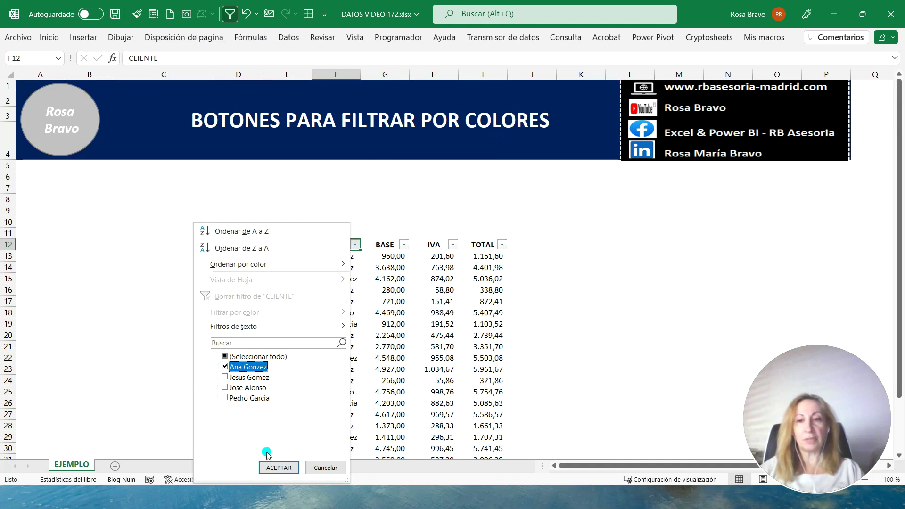
{"action": "left_click", "coordinate": [278, 469]}
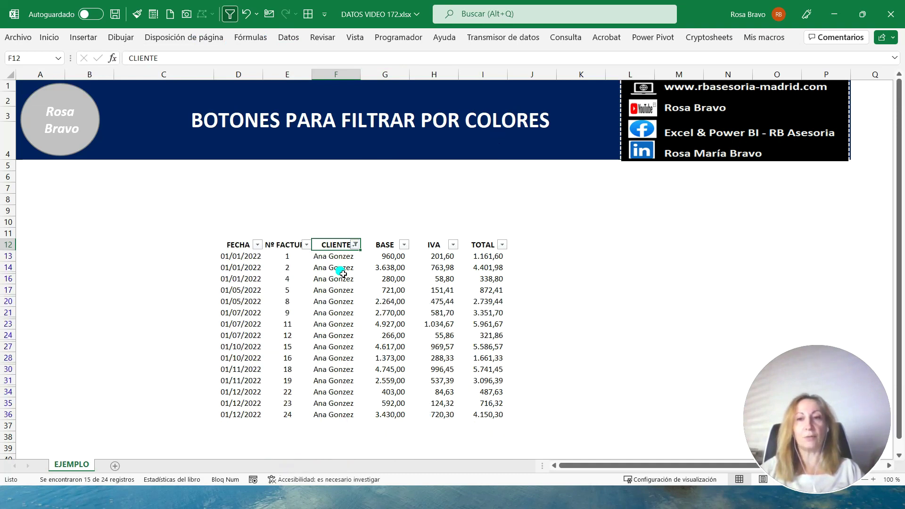
{"action": "left_click", "coordinate": [354, 245]}
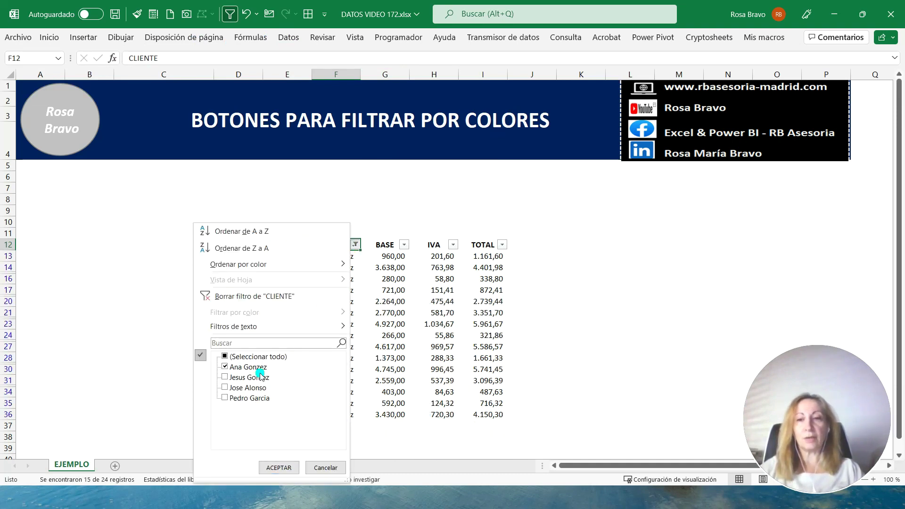
{"action": "left_click", "coordinate": [225, 378]}
{"action": "left_click", "coordinate": [225, 367]}
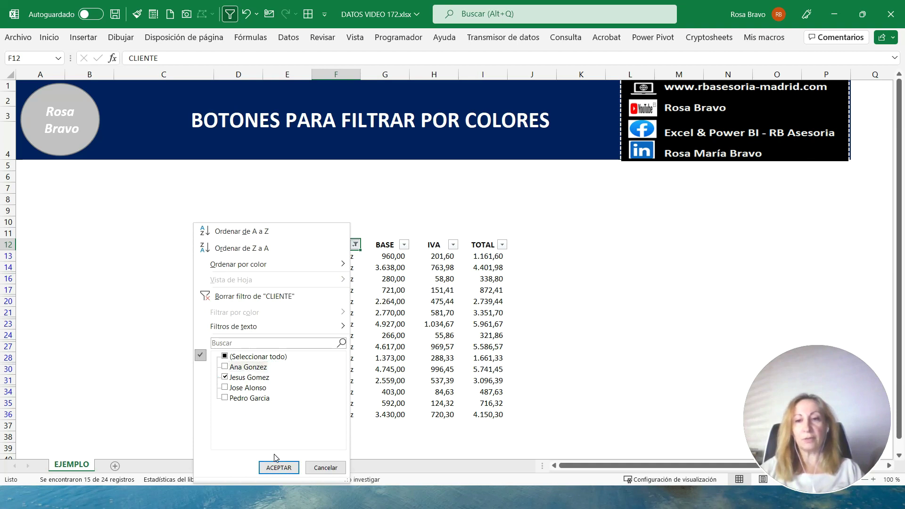
{"action": "left_click", "coordinate": [279, 467]}
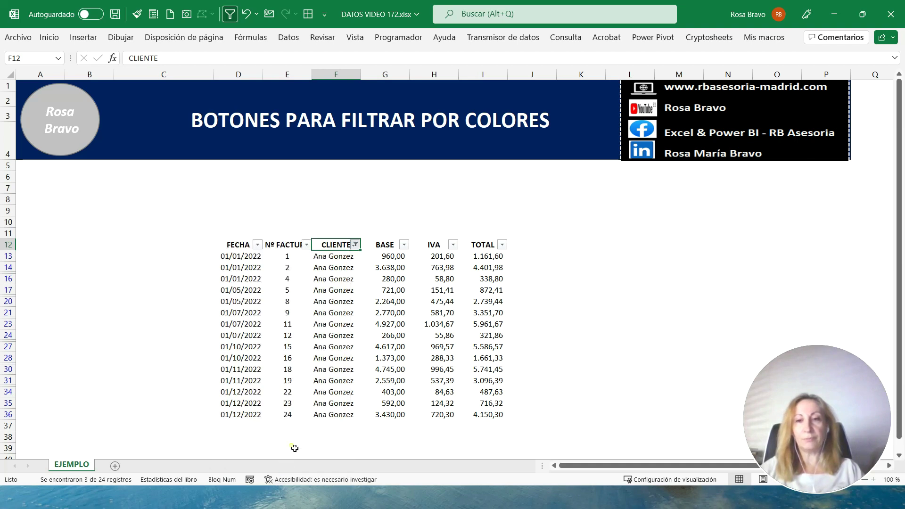
{"action": "left_click", "coordinate": [356, 245]}
{"action": "left_click", "coordinate": [242, 296]}
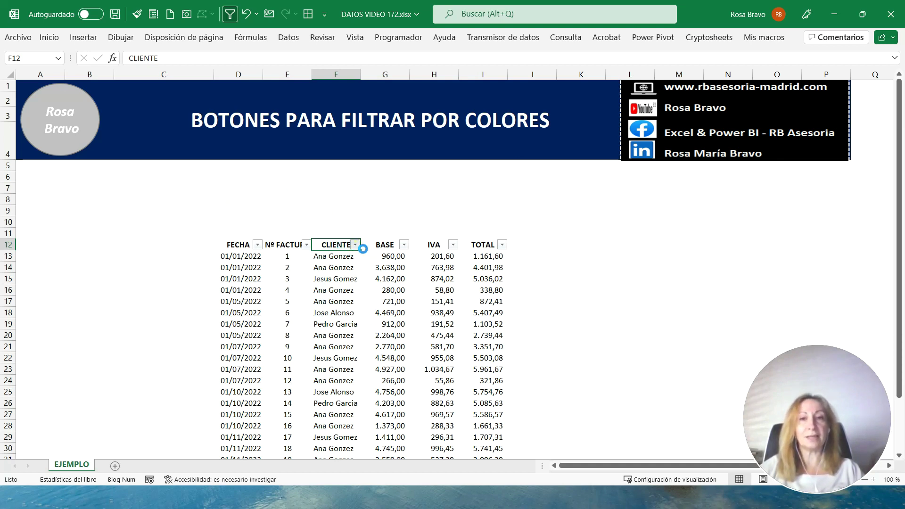
{"action": "left_click", "coordinate": [360, 245]}
{"action": "left_click", "coordinate": [319, 464]}
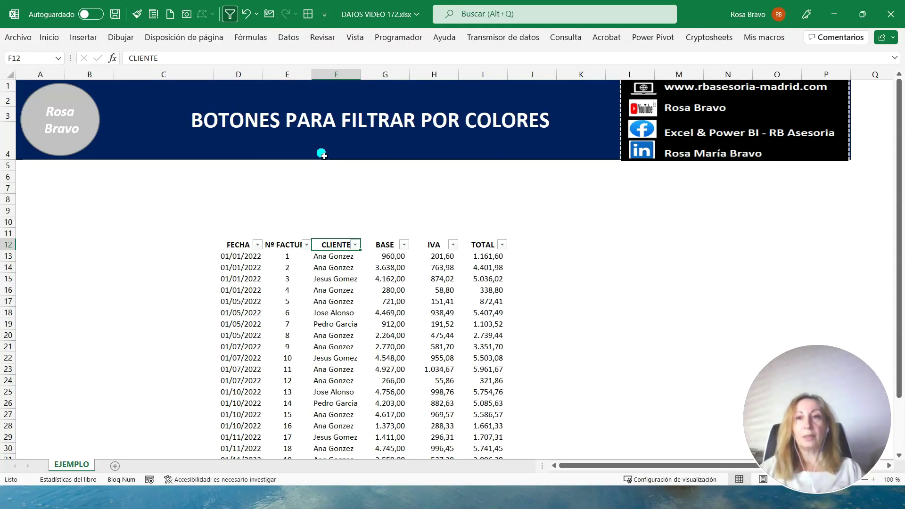
{"action": "key", "text": "ctrl+shift+l"}
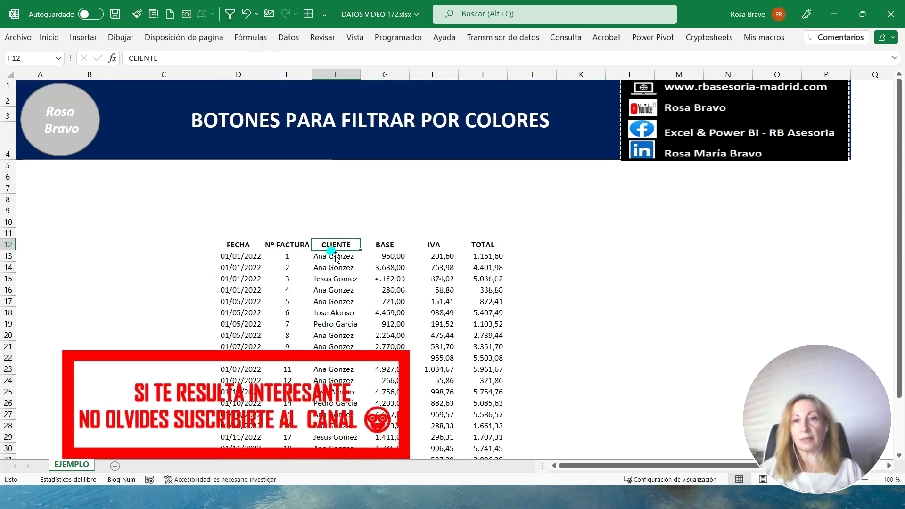
Step: Insert new cells at F12:F36, shifting the CLIENTE column right
{"action": "scroll", "coordinate": [341, 436], "scroll_direction": "down", "scroll_amount": 2}
{"action": "left_click", "coordinate": [326, 418], "text": "shift"}
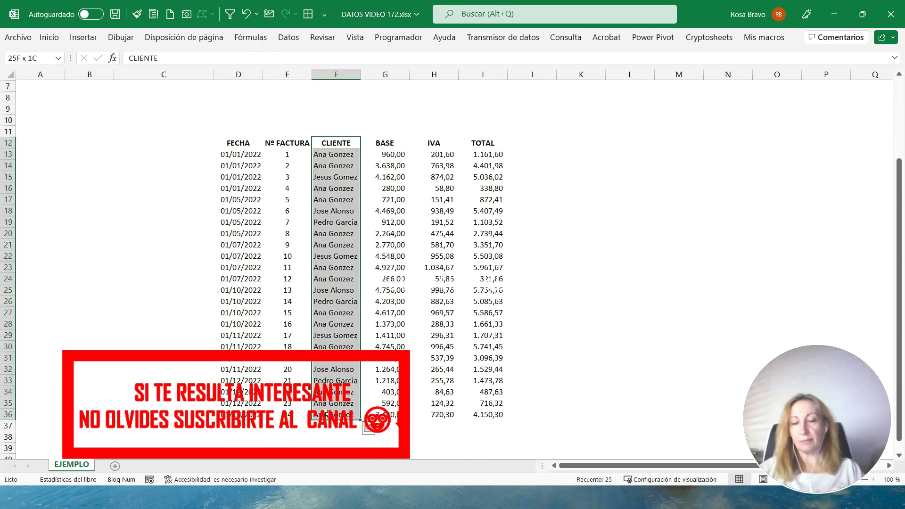
{"action": "right_click", "coordinate": [326, 415]}
{"action": "left_click", "coordinate": [349, 177]}
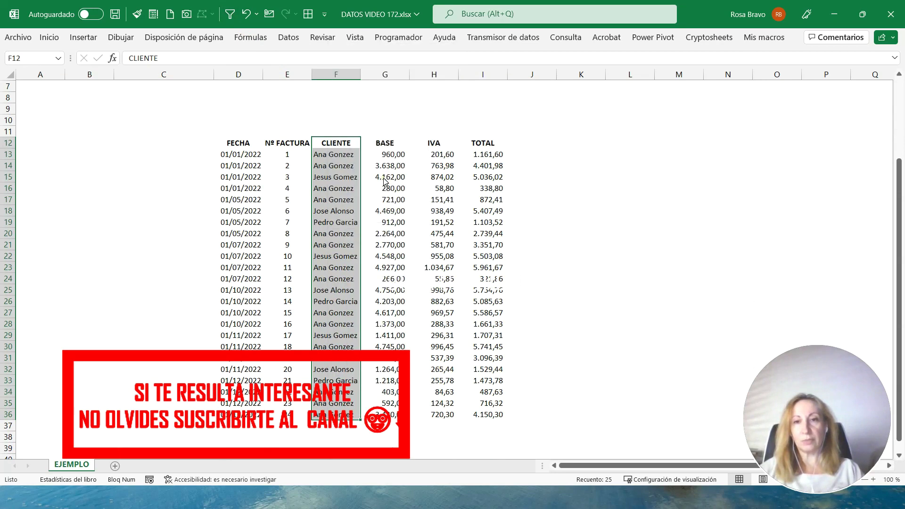
{"action": "left_click", "coordinate": [372, 230]}
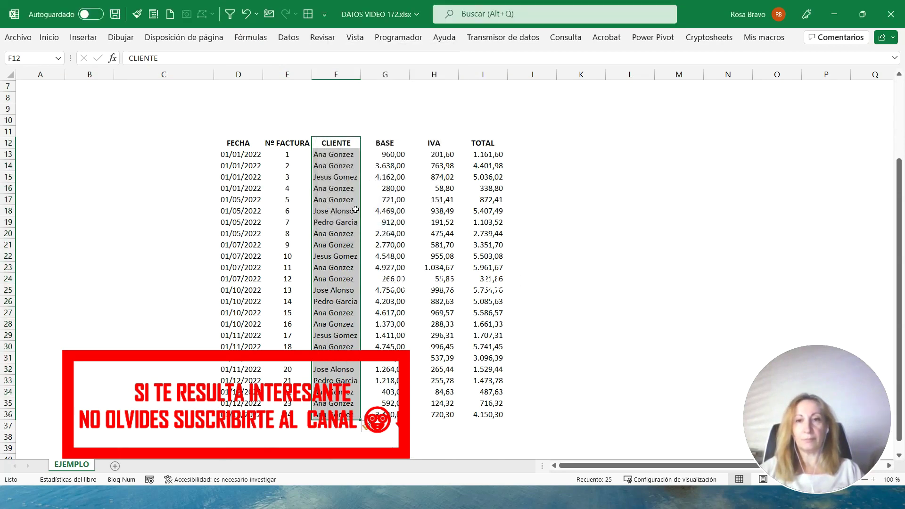
Step: Head the new column 'C', narrow column F to about 5 characters, and select F13:F36
{"action": "left_click", "coordinate": [339, 145]}
{"action": "type", "text": "c"}
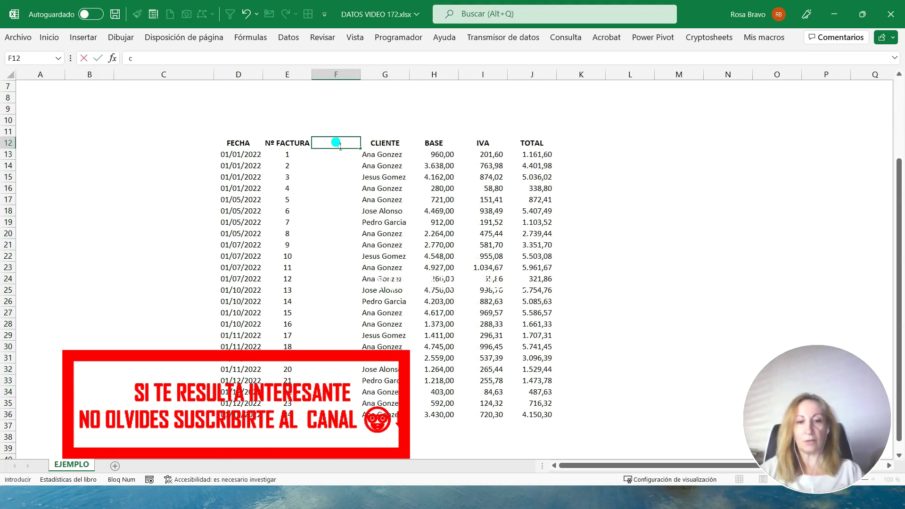
{"action": "key", "text": "Caps_Lock"}
{"action": "type", "text": "C"}
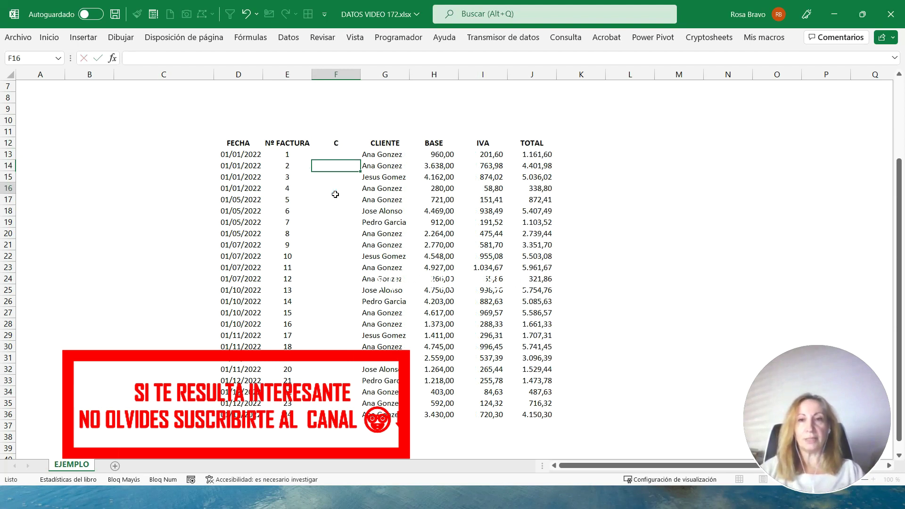
{"action": "left_click", "coordinate": [335, 189]}
{"action": "left_click", "coordinate": [352, 146]}
{"action": "left_click_drag", "start_coordinate": [360, 75], "coordinate": [334, 76]}
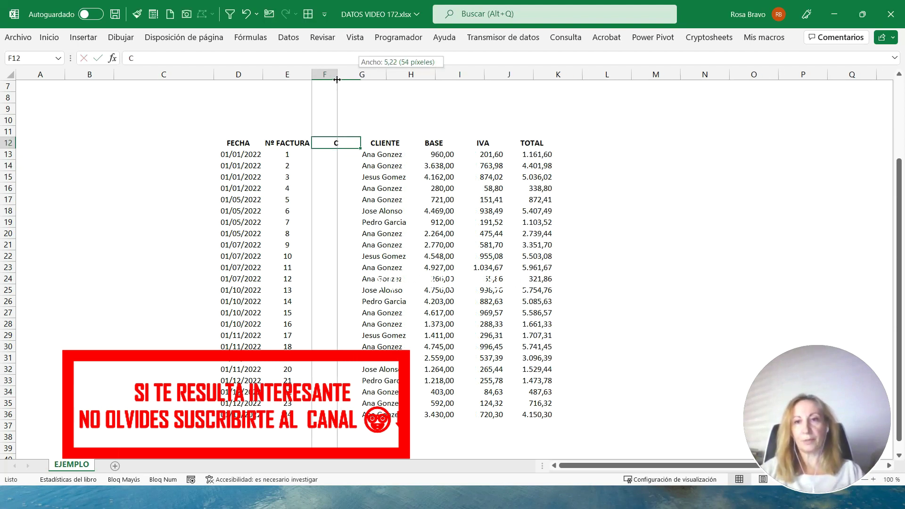
{"action": "left_click", "coordinate": [320, 155]}
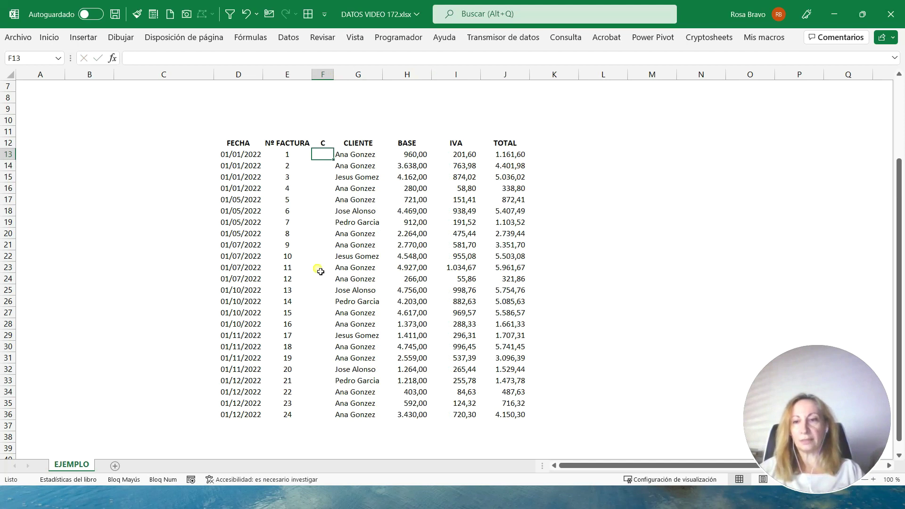
{"action": "left_click", "coordinate": [318, 418], "text": "shift"}
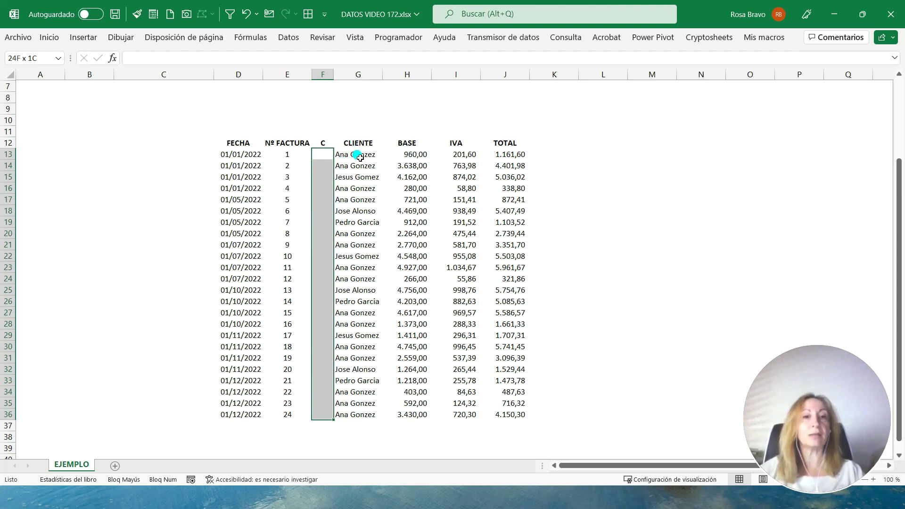
Step: Create a new formula-based conditional rule for F13:F36 comparing $G$13 to the client's name
{"action": "left_click", "coordinate": [49, 37]}
{"action": "left_click", "coordinate": [535, 73]}
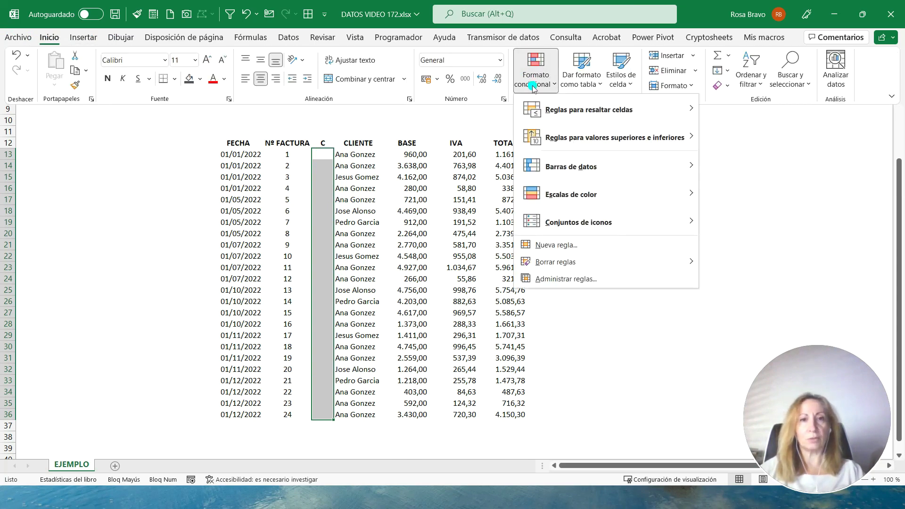
{"action": "left_click", "coordinate": [556, 245]}
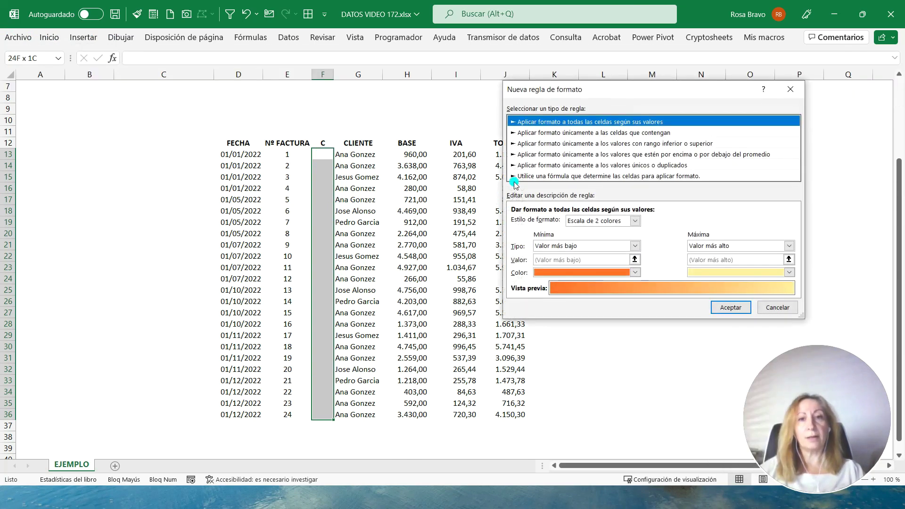
{"action": "left_click", "coordinate": [528, 176]}
{"action": "left_click", "coordinate": [528, 224]}
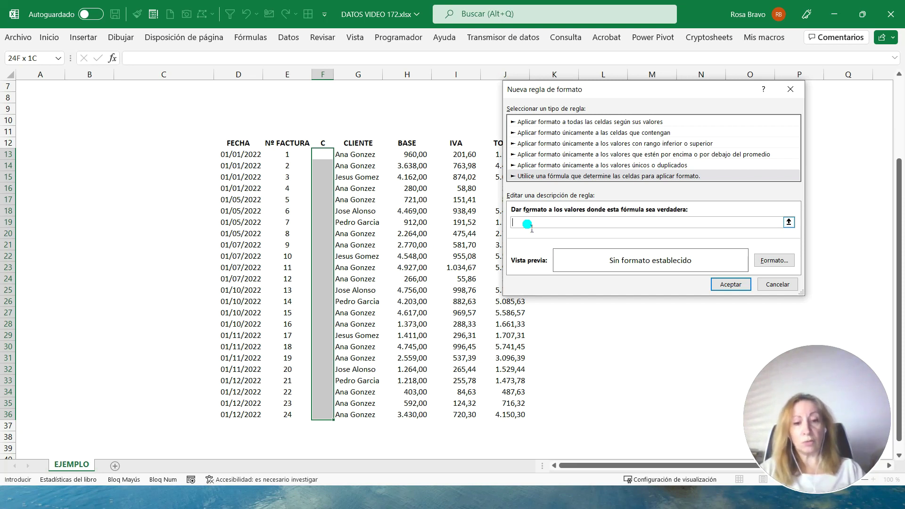
{"action": "left_click", "coordinate": [371, 156]}
{"action": "type", "text": "="}
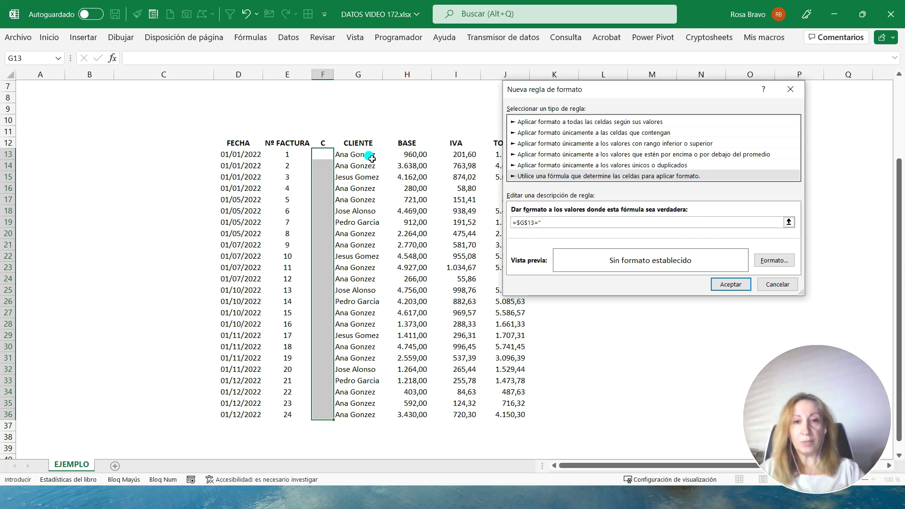
{"action": "key", "text": "Caps_Lock"}
{"action": "type", "text": "na"}
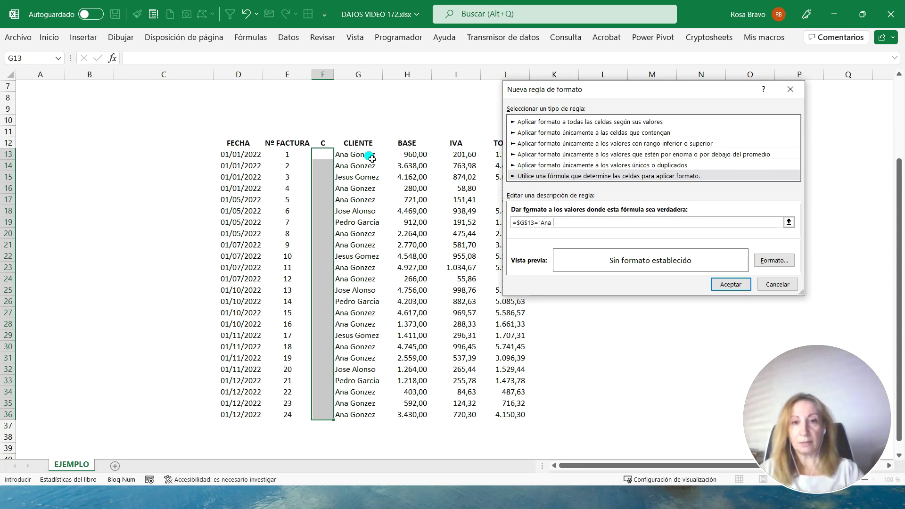
{"action": "type", "text": "\""}
Step: Give the rule a light yellow fill and apply it to column C
{"action": "left_click", "coordinate": [759, 256]}
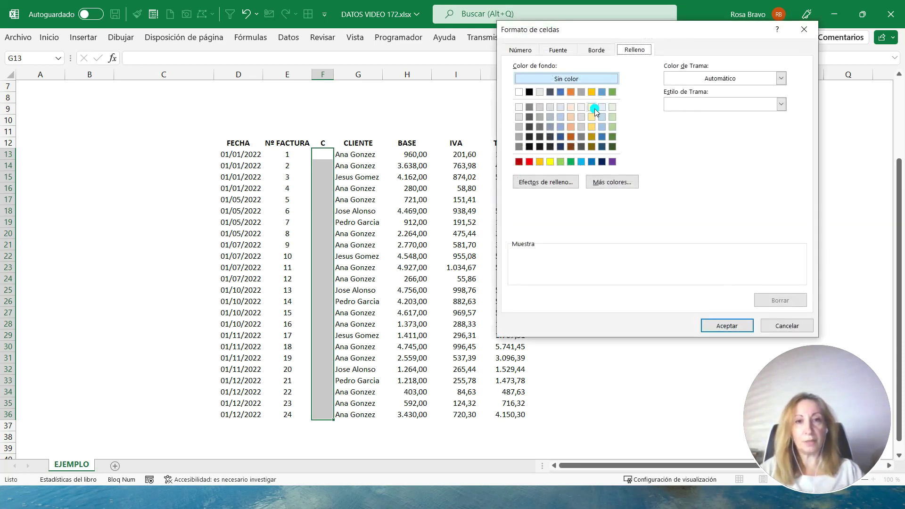
{"action": "left_click", "coordinate": [593, 108]}
{"action": "left_click", "coordinate": [727, 326]}
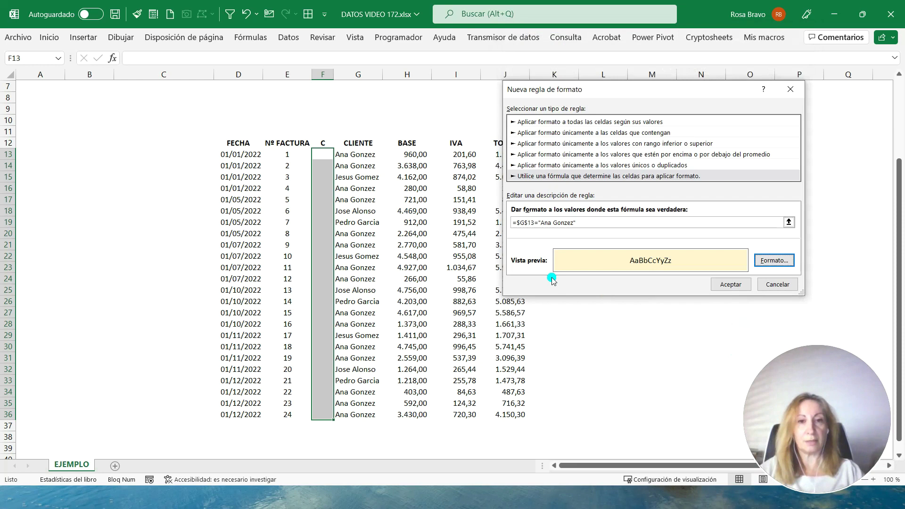
{"action": "left_click", "coordinate": [730, 284]}
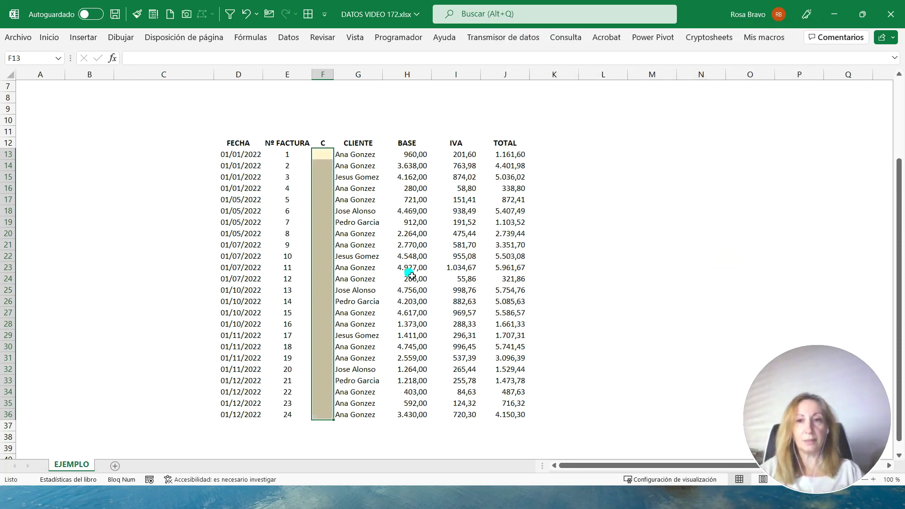
{"action": "left_click", "coordinate": [323, 155]}
{"action": "scroll", "coordinate": [323, 155], "scroll_direction": "up", "scroll_amount": 1}
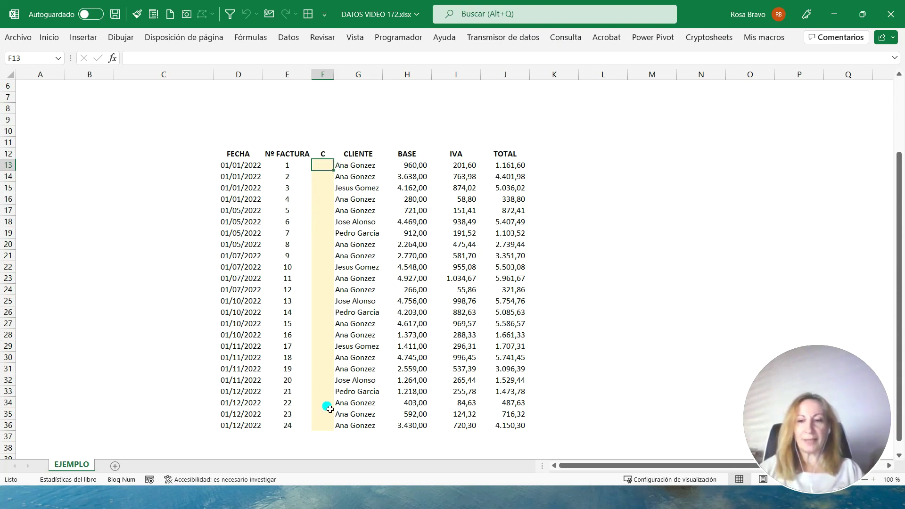
Step: Select F13:F36 and open the Conditional Formatting Rules Manager, centred on screen
{"action": "left_click", "coordinate": [328, 426], "text": "shift"}
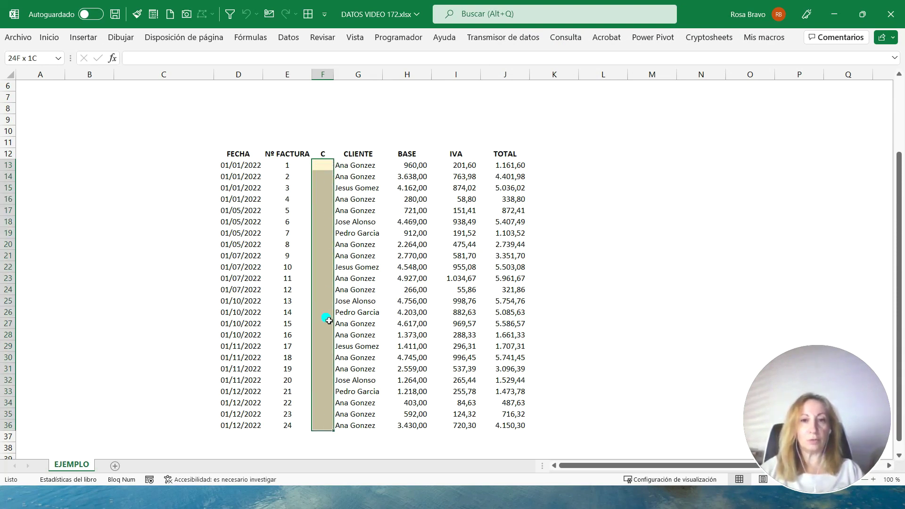
{"action": "left_click", "coordinate": [47, 42]}
{"action": "left_click", "coordinate": [531, 80]}
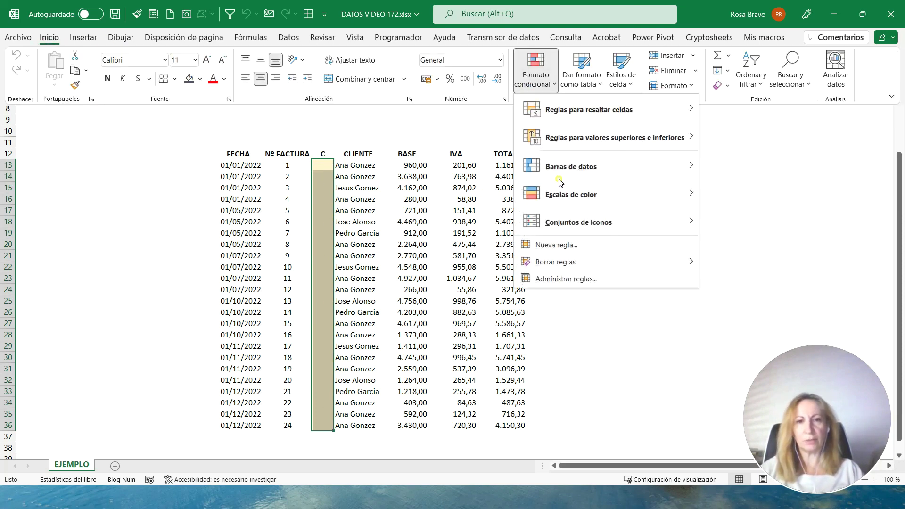
{"action": "left_click", "coordinate": [570, 277]}
{"action": "mouse_move", "coordinate": [635, 116]}
{"action": "left_mouse_down"}
{"action": "mouse_move", "coordinate": [404, 221]}
{"action": "mouse_move", "coordinate": [400, 214]}
{"action": "left_mouse_up"}
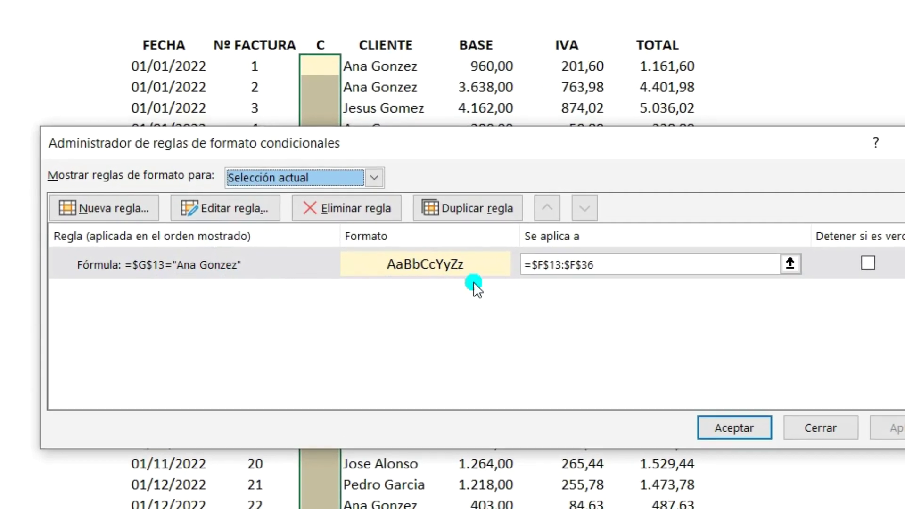
Step: Edit the yellow rule's formula to use the relative row reference $G13 and apply it
{"action": "left_click_drag", "start_coordinate": [531, 264], "coordinate": [611, 267]}
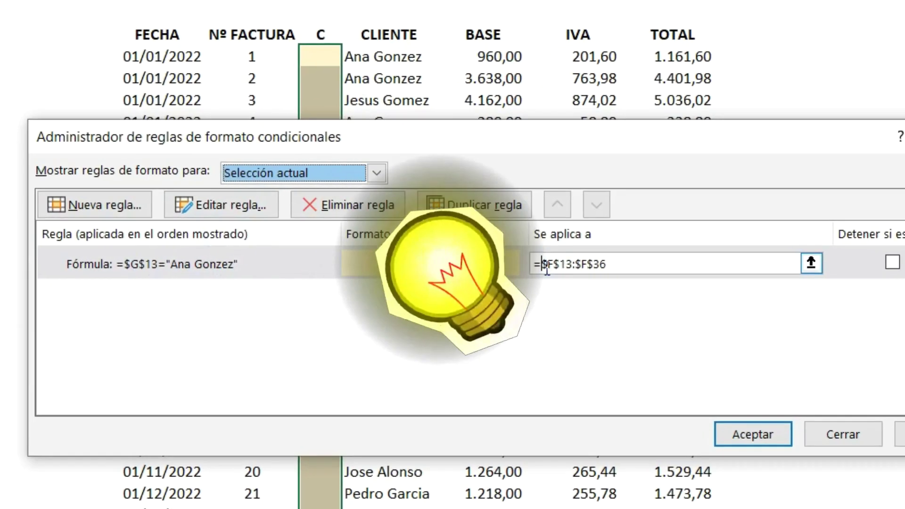
{"action": "left_click", "coordinate": [124, 274]}
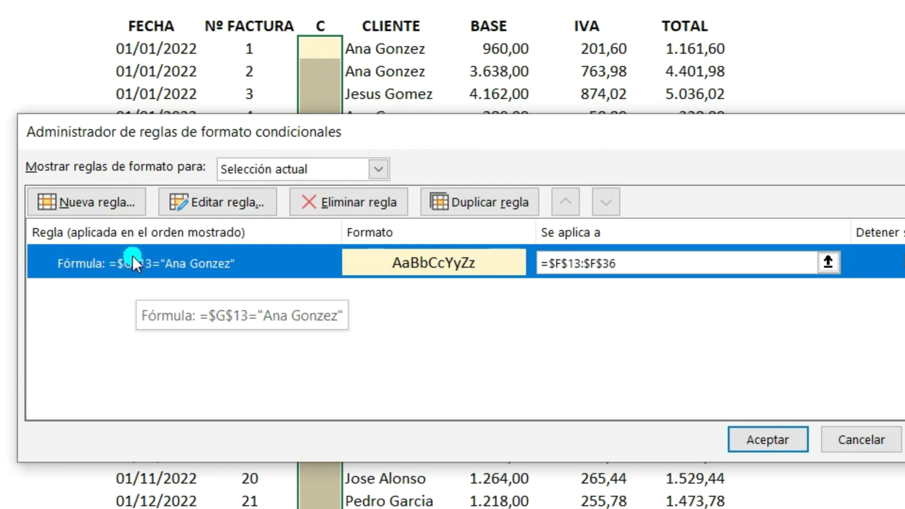
{"action": "left_click", "coordinate": [225, 203]}
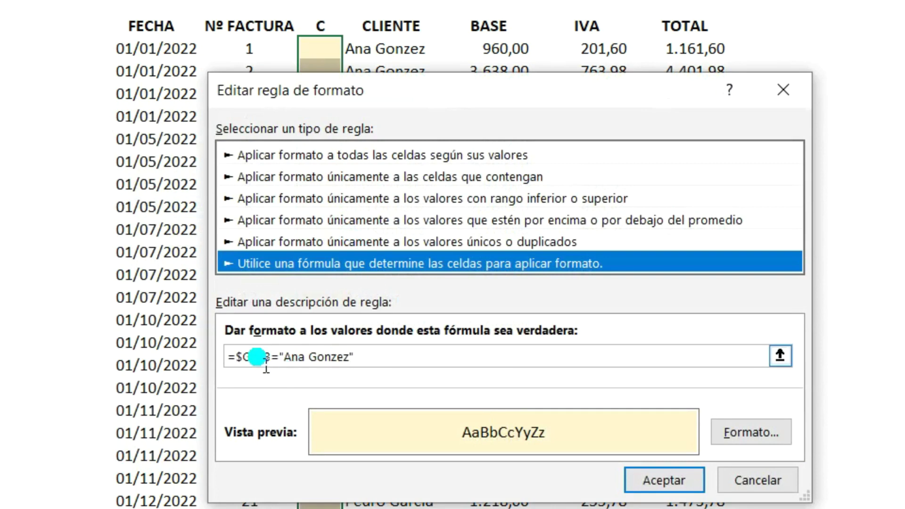
{"action": "left_click", "coordinate": [260, 356]}
{"action": "key", "text": "BackSpace"}
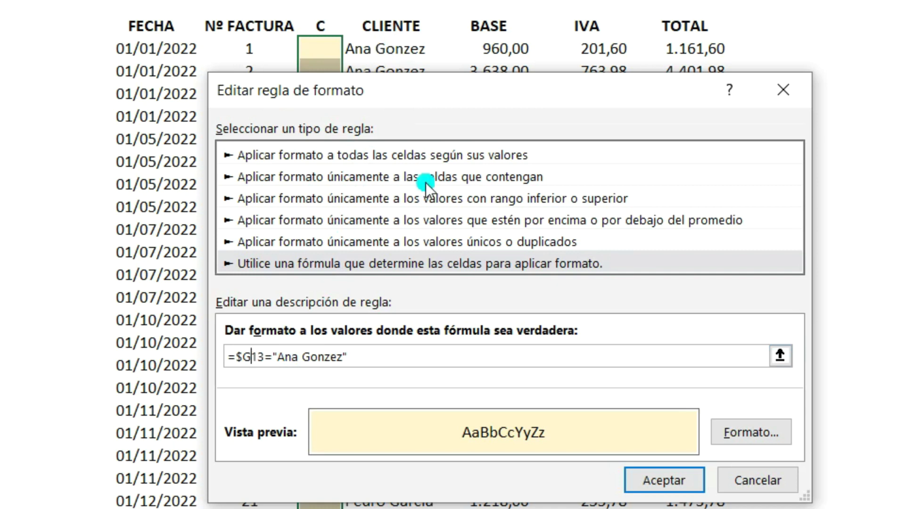
{"action": "left_click", "coordinate": [638, 479]}
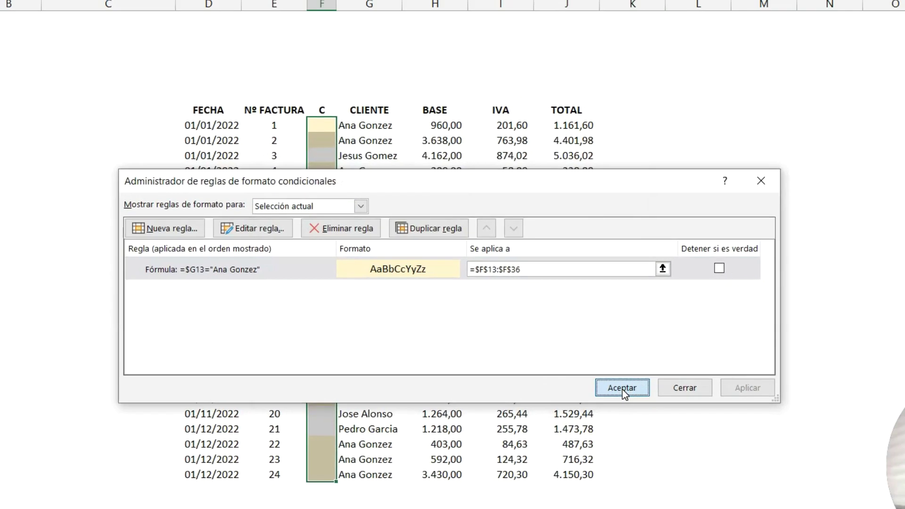
{"action": "left_click", "coordinate": [768, 439]}
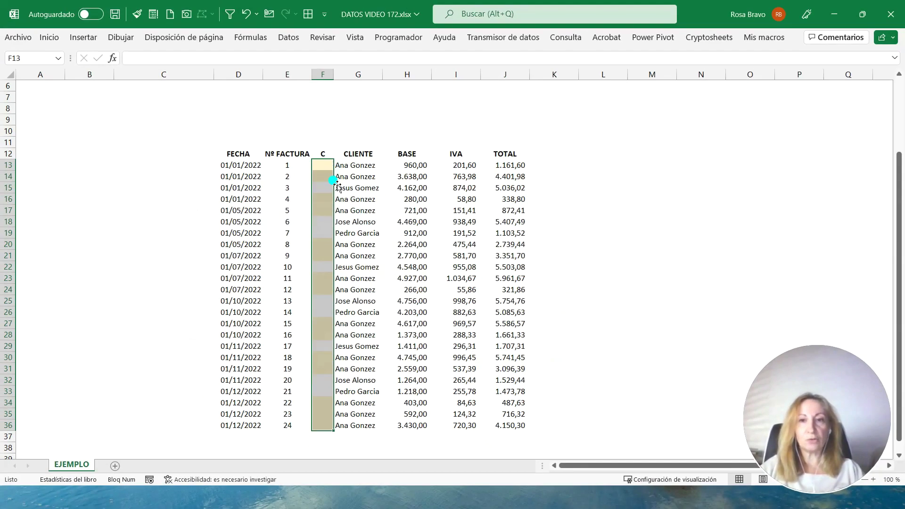
Step: Check the shaded C cells against each row's client, returning to F13
{"action": "left_click", "coordinate": [330, 187]}
{"action": "left_click", "coordinate": [332, 209]}
{"action": "left_click", "coordinate": [332, 222]}
{"action": "left_click", "coordinate": [323, 168]}
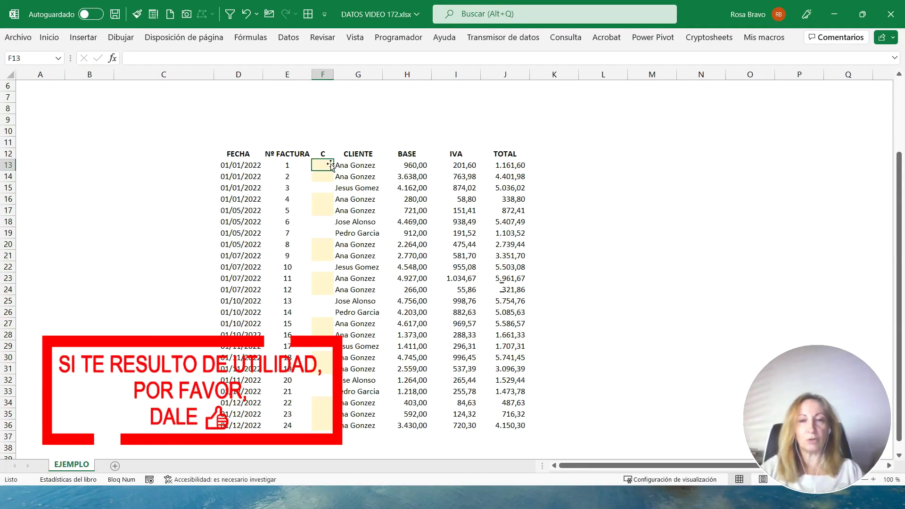
{"action": "left_click", "coordinate": [356, 167]}
{"action": "left_click", "coordinate": [347, 177]}
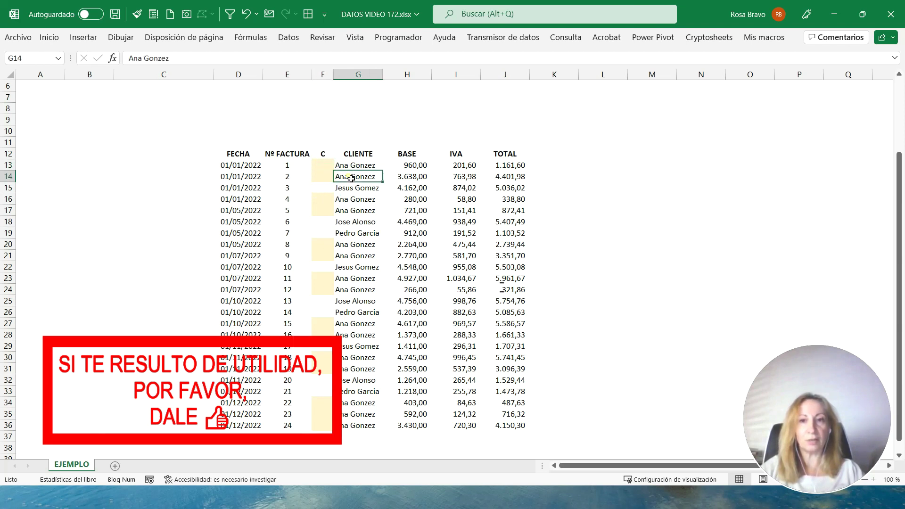
{"action": "left_click", "coordinate": [353, 191]}
{"action": "left_click", "coordinate": [353, 199]}
{"action": "left_click", "coordinate": [356, 222]}
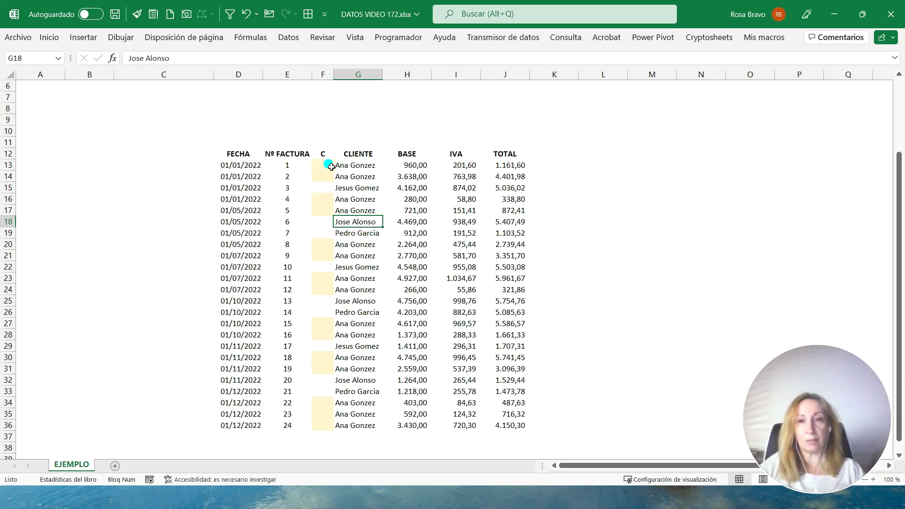
{"action": "left_click", "coordinate": [329, 165]}
Step: Duplicate the light-yellow rule in the Rules Manager and open the copy for editing
{"action": "left_click", "coordinate": [48, 36]}
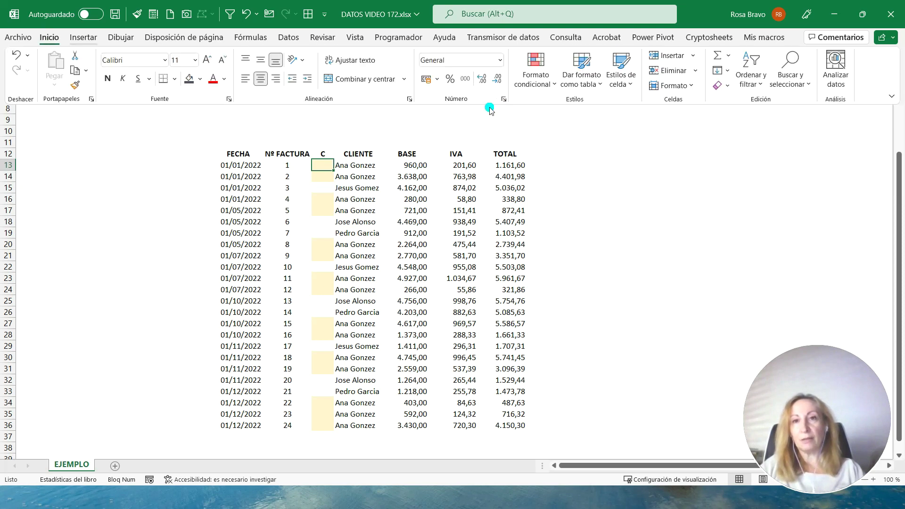
{"action": "left_click", "coordinate": [531, 84]}
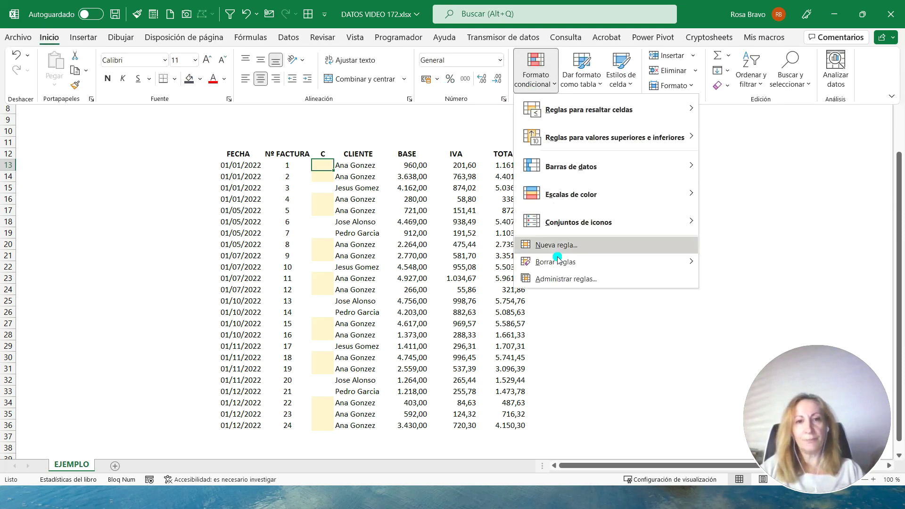
{"action": "left_click", "coordinate": [559, 277]}
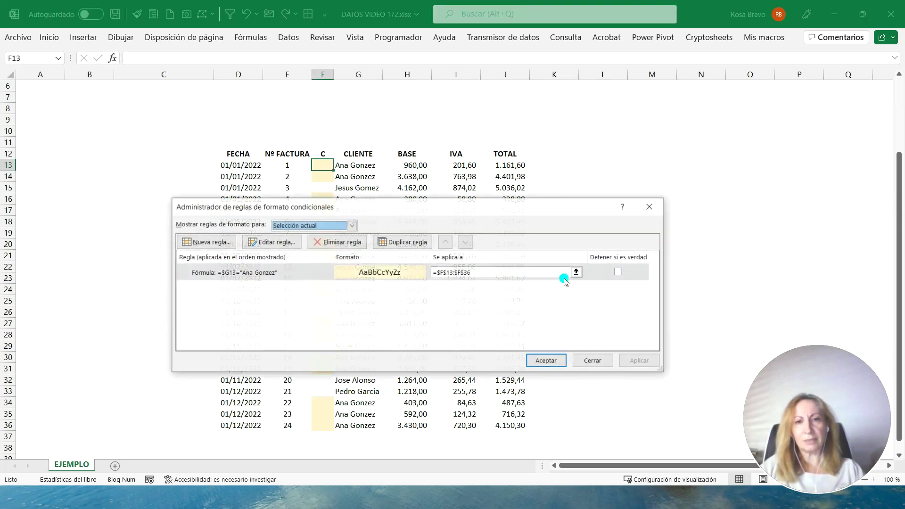
{"action": "left_click", "coordinate": [297, 275]}
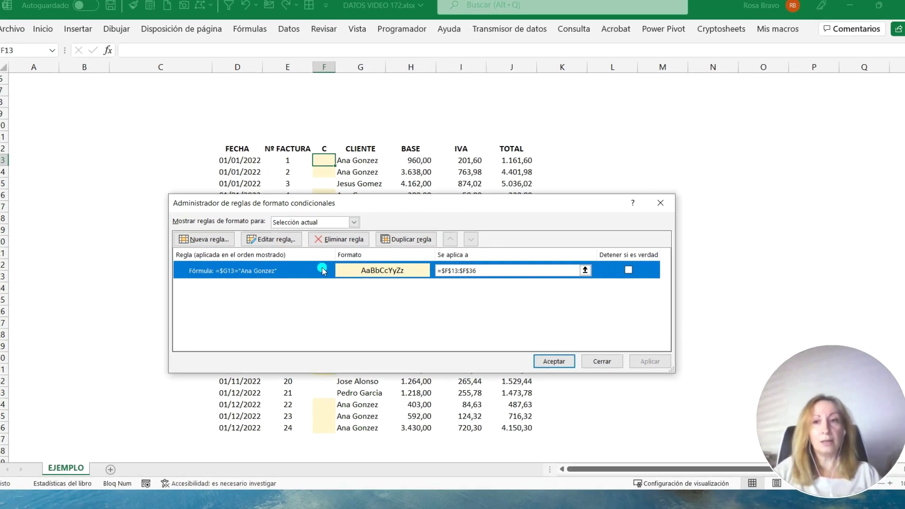
{"action": "left_click", "coordinate": [406, 239]}
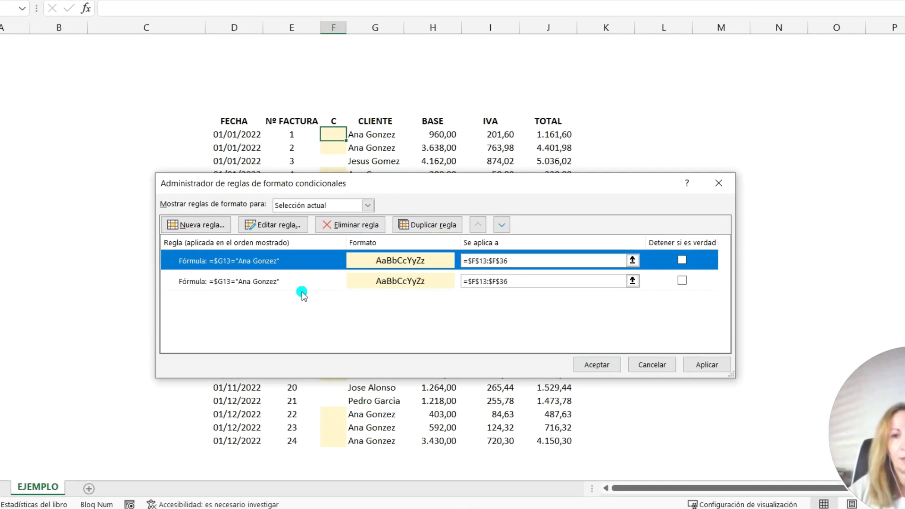
{"action": "left_click", "coordinate": [297, 281]}
{"action": "left_click", "coordinate": [273, 225]}
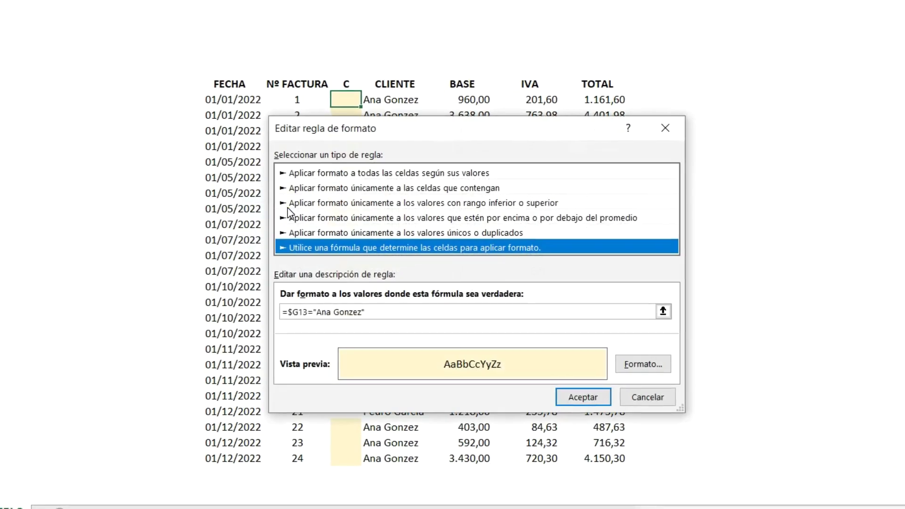
{"action": "left_click_drag", "start_coordinate": [510, 118], "coordinate": [430, 124]}
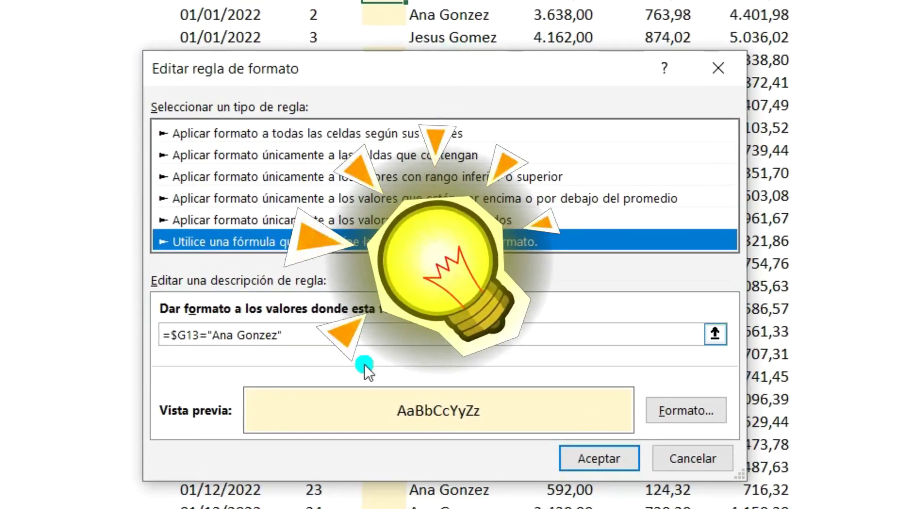
Step: Change the copy's formula to the row-15 client's name with a pale green fill, and apply
{"action": "left_click", "coordinate": [278, 335]}
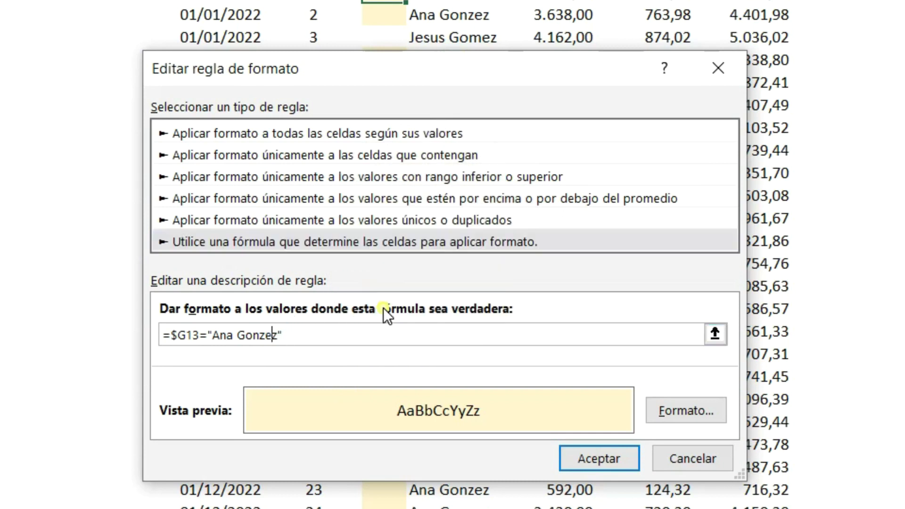
{"action": "key", "text": "BackSpace"}
{"action": "key", "text": "BackSpace"}
{"action": "key", "text": "BackSpace"}
{"action": "key", "text": "BackSpace"}
{"action": "key", "text": "BackSpace"}
{"action": "key", "text": "BackSpace"}
{"action": "key", "text": "BackSpace"}
{"action": "key", "text": "BackSpace"}
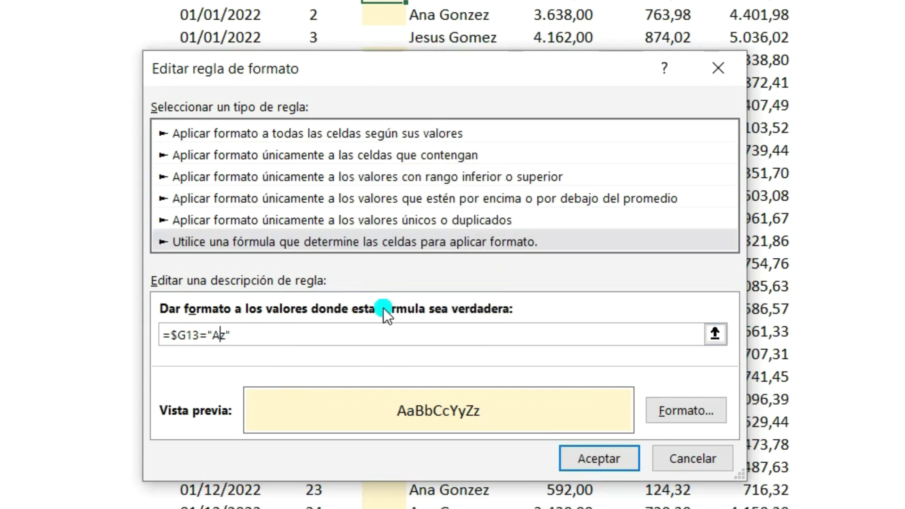
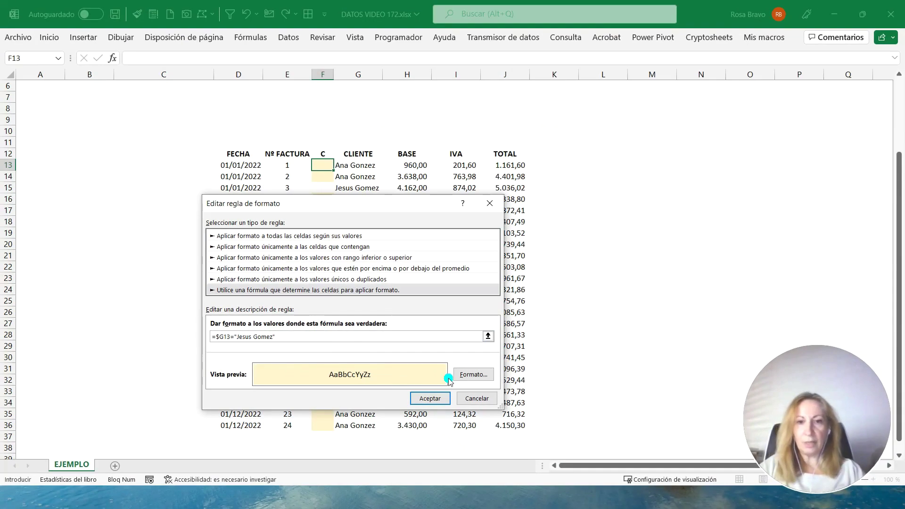
{"action": "left_click", "coordinate": [521, 382]}
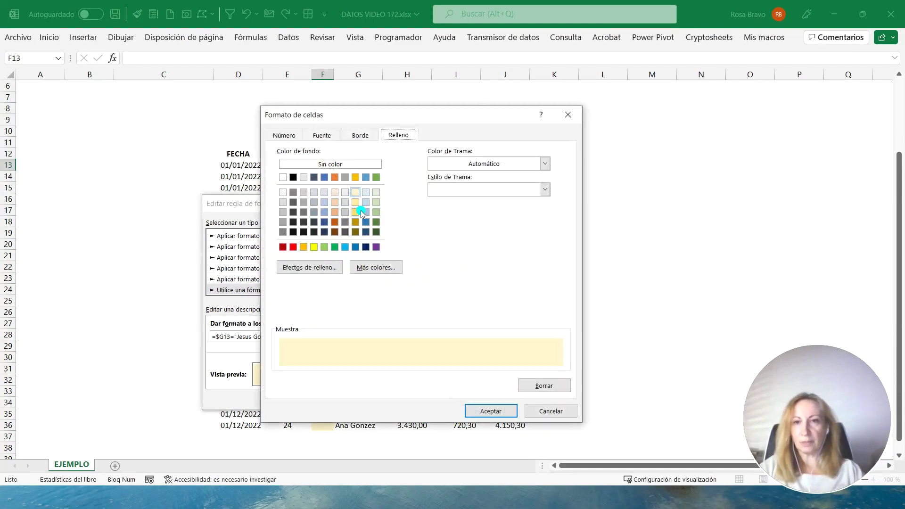
{"action": "left_click", "coordinate": [376, 192]}
{"action": "left_click", "coordinate": [490, 411]}
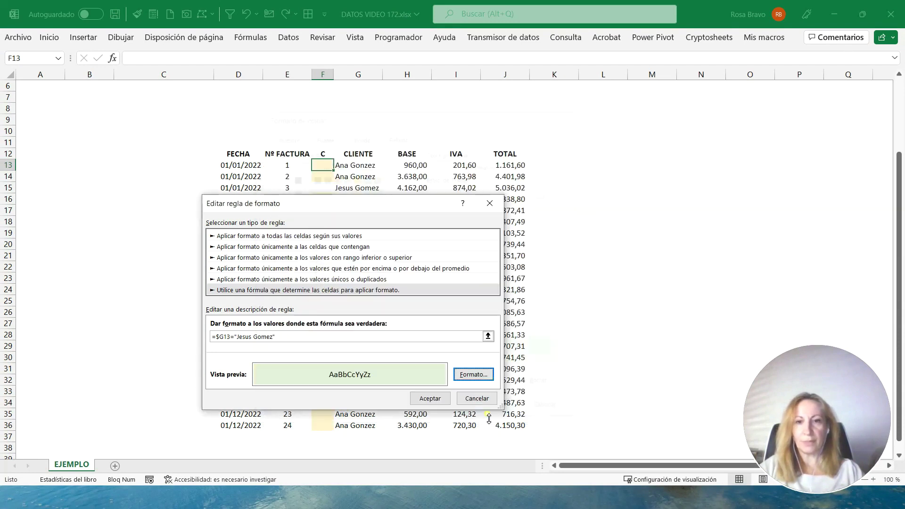
{"action": "left_click", "coordinate": [429, 399]}
{"action": "left_click", "coordinate": [638, 360]}
{"action": "left_click", "coordinate": [547, 363]}
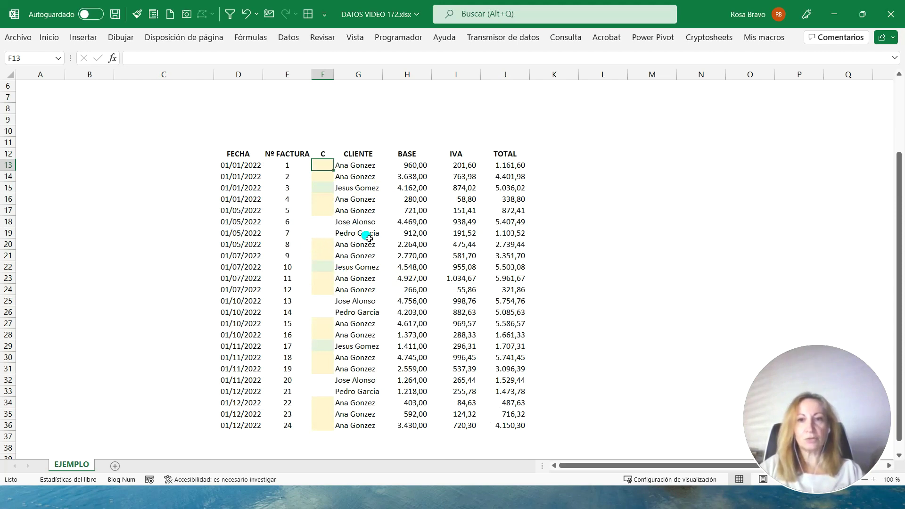
Step: Duplicate the first conditional rule in the Rules Manager and open the copy for editing
{"action": "left_click", "coordinate": [49, 38]}
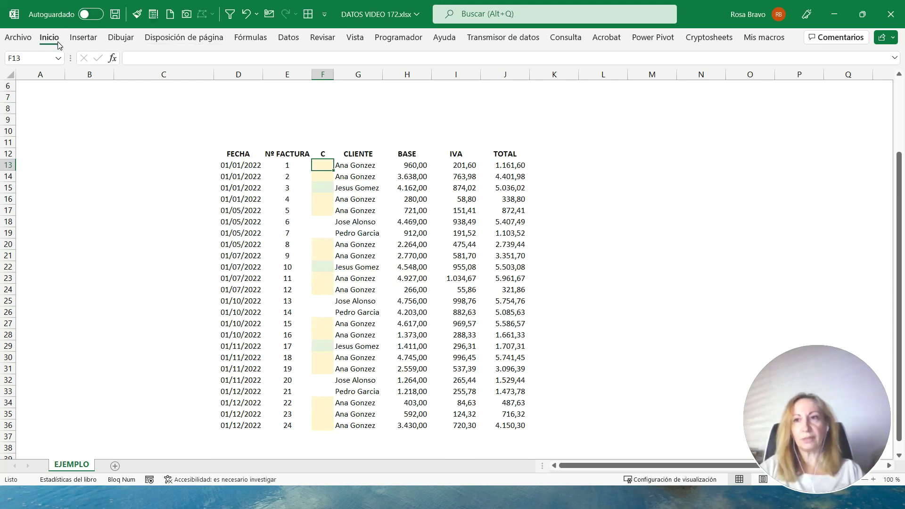
{"action": "left_click", "coordinate": [531, 89]}
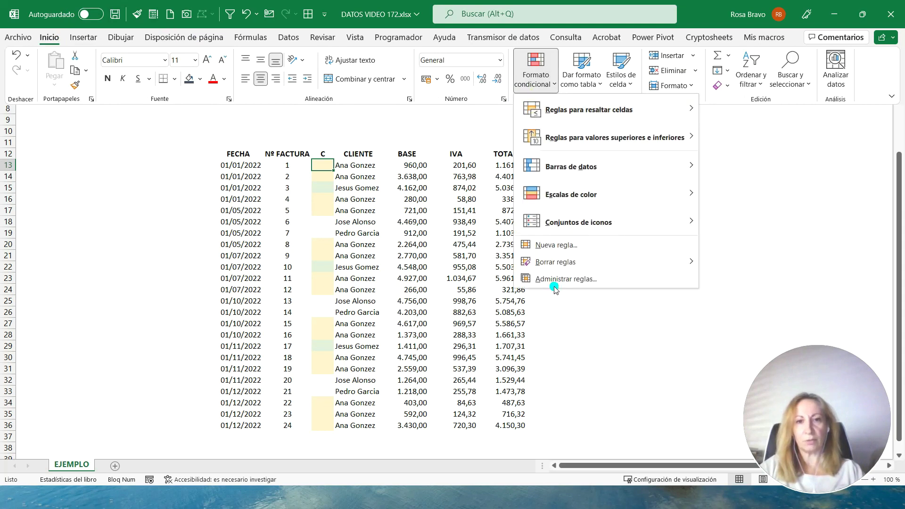
{"action": "left_click", "coordinate": [548, 280]}
{"action": "left_click", "coordinate": [334, 273]}
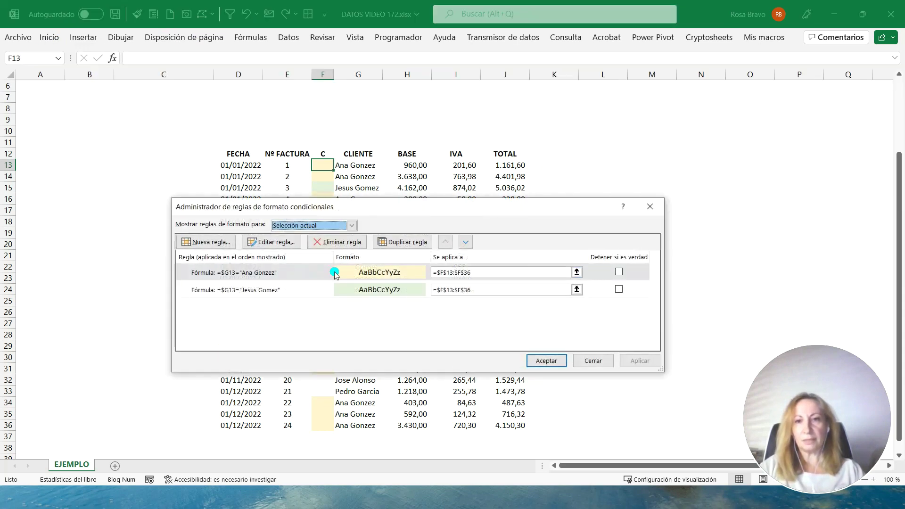
{"action": "left_click", "coordinate": [398, 241]}
{"action": "left_click", "coordinate": [269, 248]}
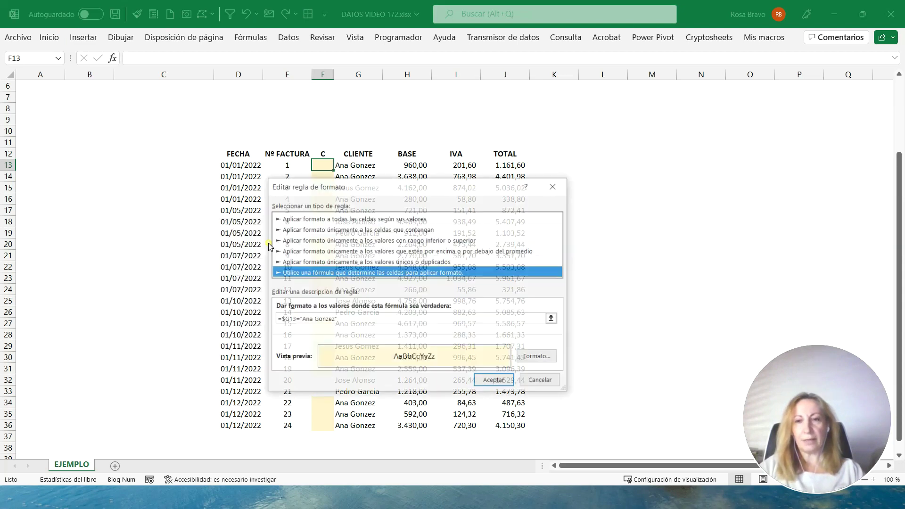
{"action": "left_click_drag", "start_coordinate": [363, 190], "coordinate": [348, 241]}
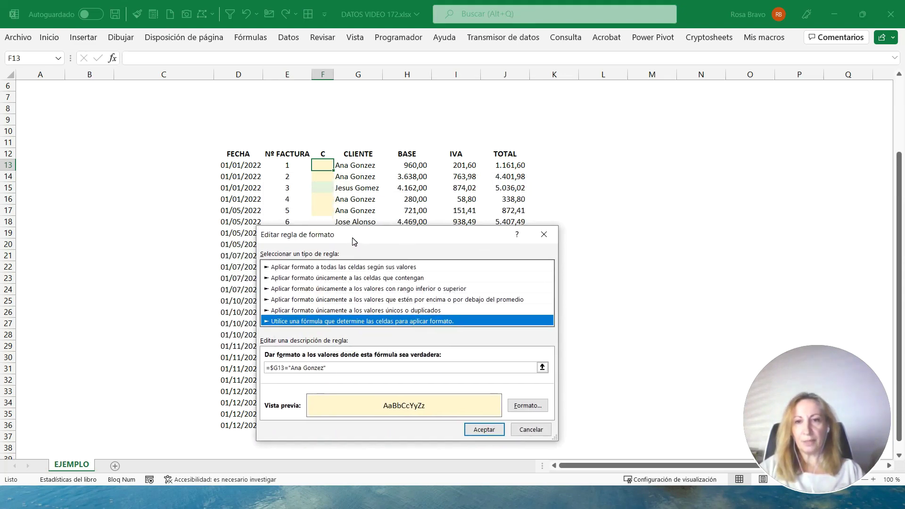
Step: Set the copy's formula to the row-18 client's name with a peach fill, and save it
{"action": "left_click", "coordinate": [319, 370]}
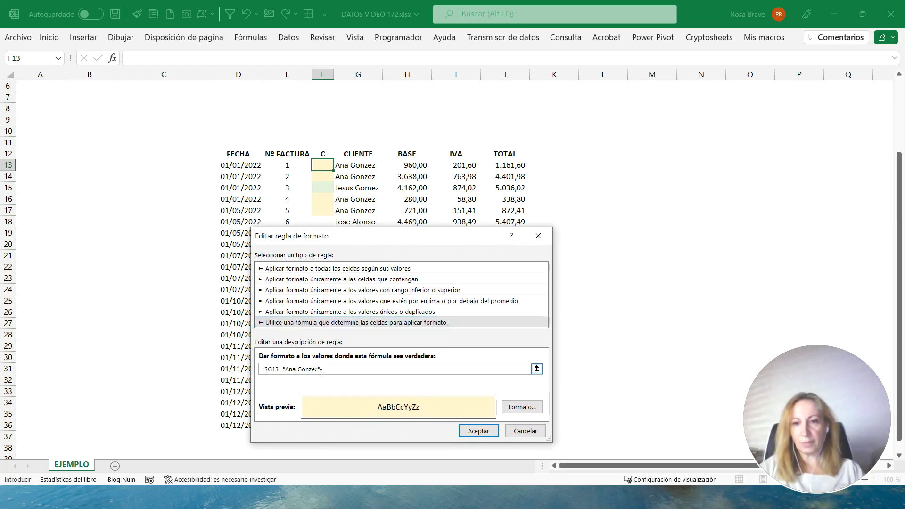
{"action": "key", "text": "BackSpace"}
{"action": "key", "text": "BackSpace"}
{"action": "key", "text": "BackSpace"}
{"action": "key", "text": "BackSpace"}
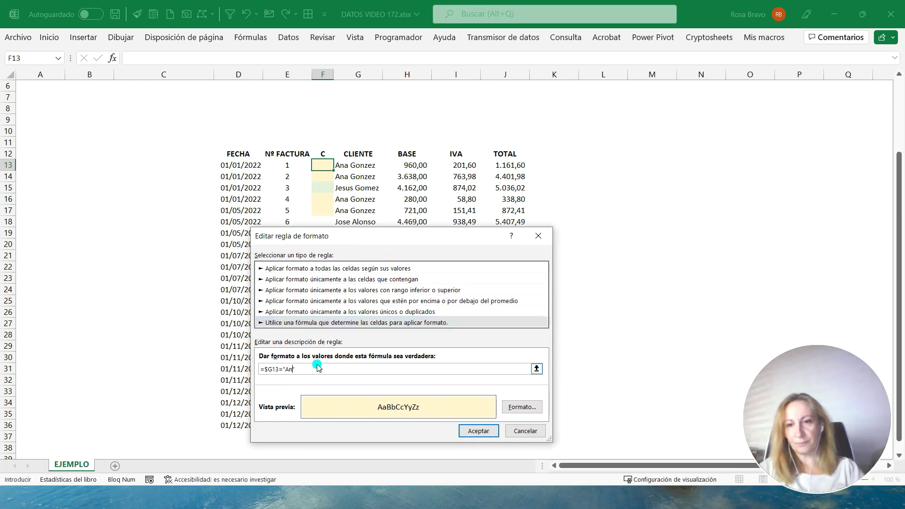
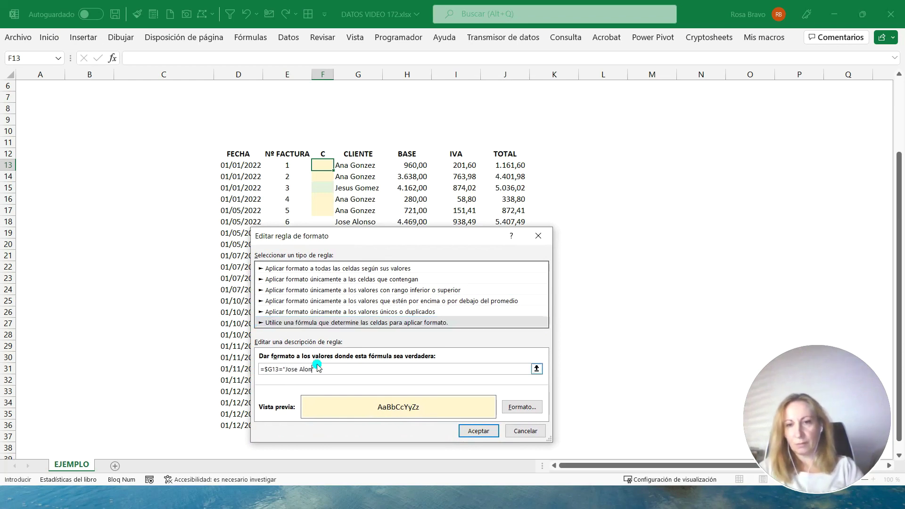
{"action": "left_click", "coordinate": [516, 410]}
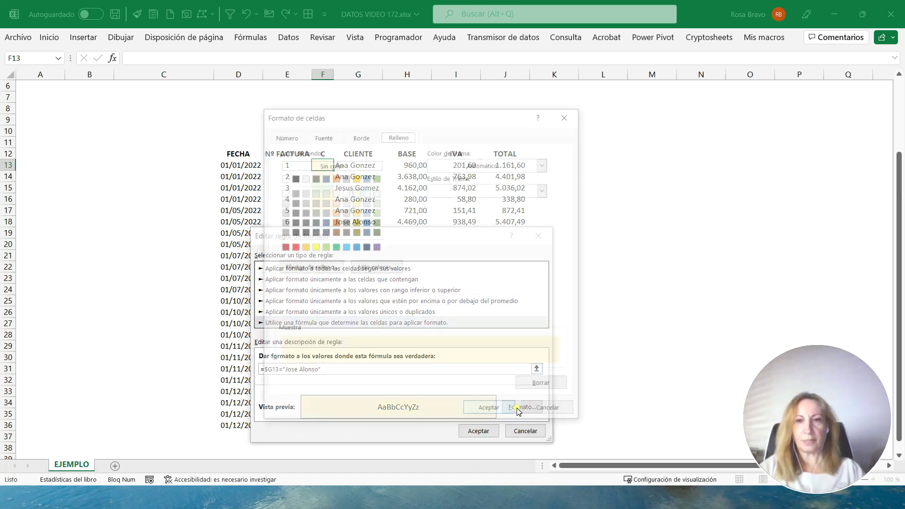
{"action": "left_click", "coordinate": [334, 194]}
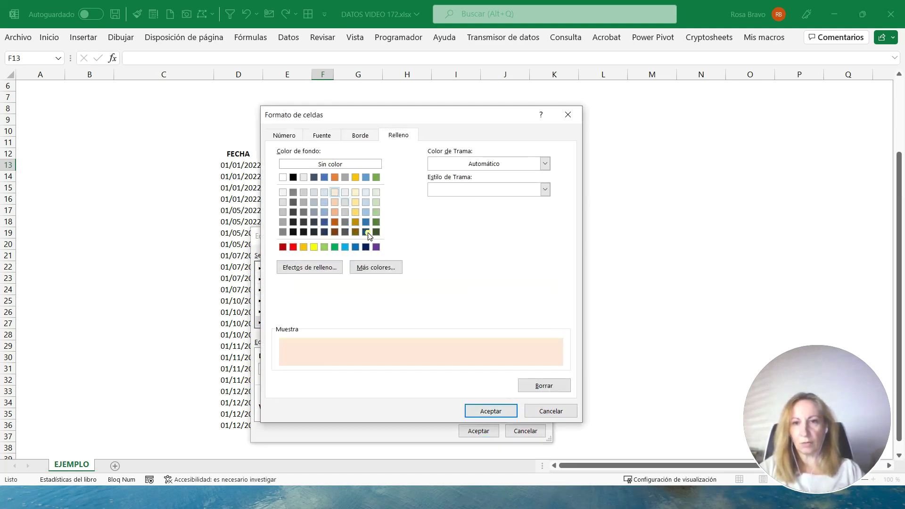
{"action": "left_click", "coordinate": [491, 411]}
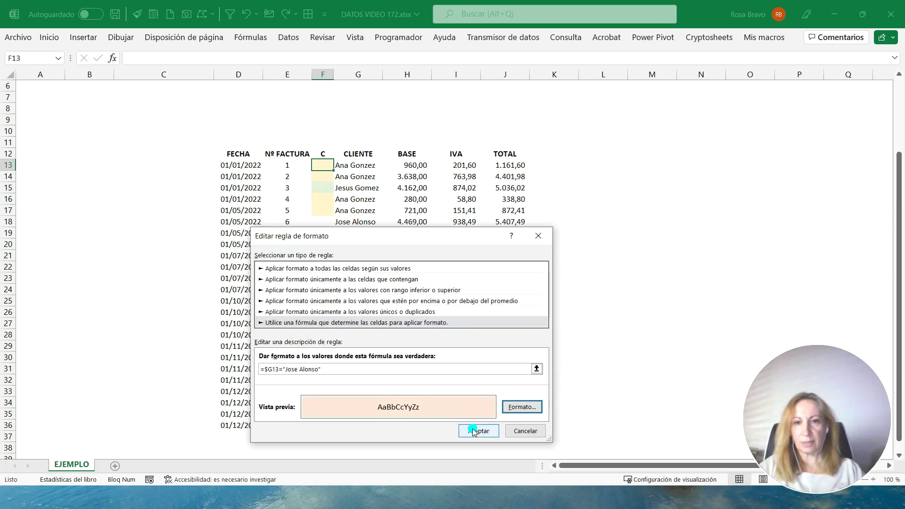
{"action": "left_click", "coordinate": [473, 430]}
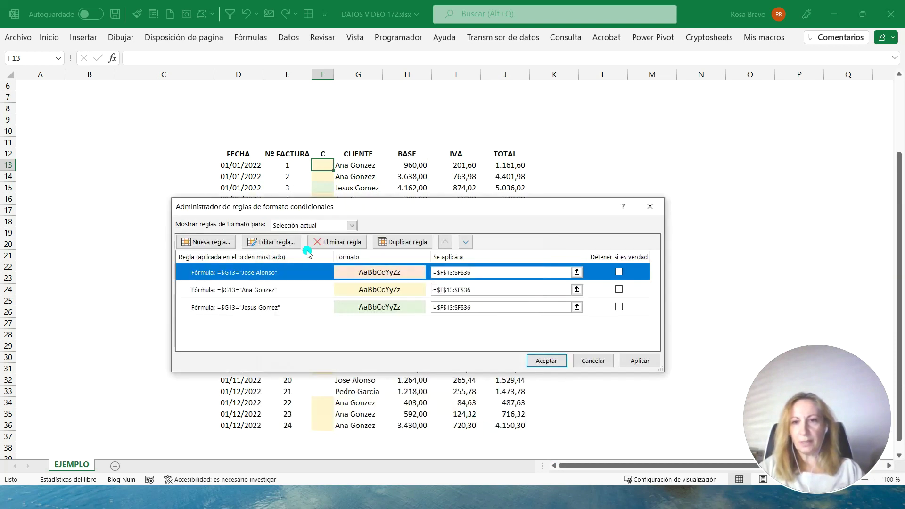
Step: Duplicate the peach rule and change its formula to the row-19 client's name
{"action": "mouse_move", "coordinate": [397, 206]}
{"action": "left_mouse_down"}
{"action": "mouse_move", "coordinate": [387, 261]}
{"action": "mouse_move", "coordinate": [390, 246]}
{"action": "left_mouse_up"}
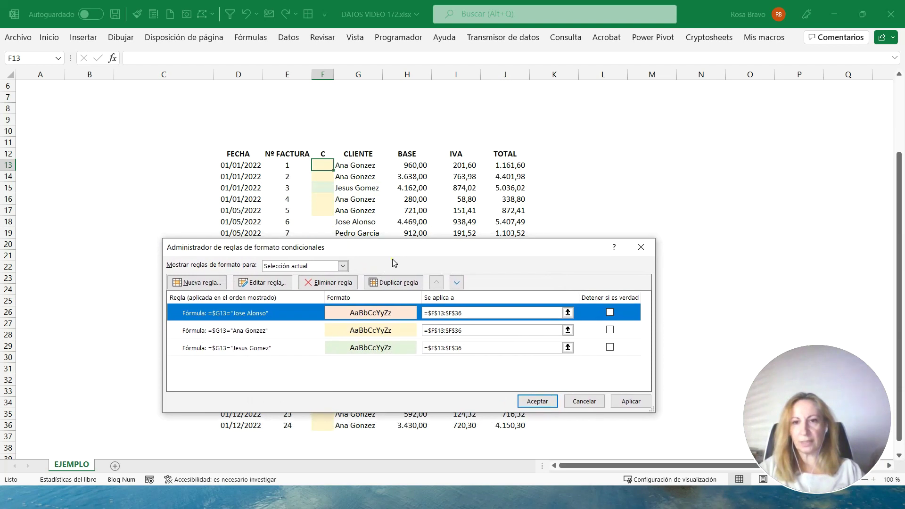
{"action": "left_click", "coordinate": [395, 282]}
{"action": "left_click", "coordinate": [263, 283]}
{"action": "left_click", "coordinate": [328, 359]}
{"action": "left_click", "coordinate": [332, 358]}
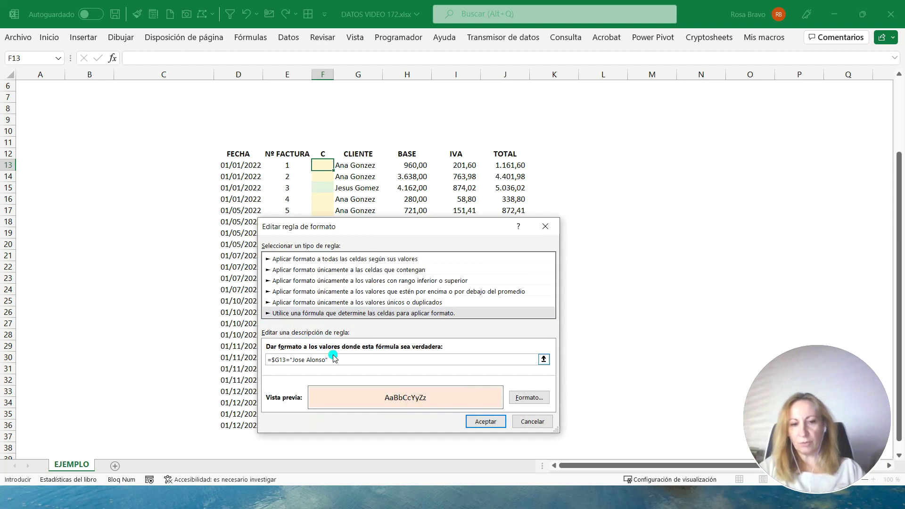
{"action": "key", "text": "BackSpace"}
{"action": "key", "text": "BackSpace"}
{"action": "key", "text": "BackSpace"}
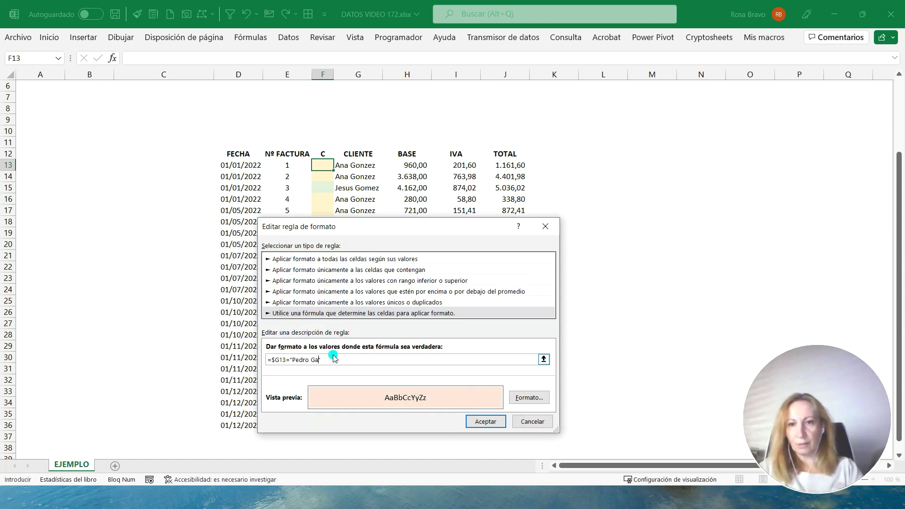
{"action": "type", "text": "\""}
{"action": "mouse_move", "coordinate": [395, 226]}
{"action": "left_mouse_down"}
{"action": "mouse_move", "coordinate": [390, 386]}
{"action": "mouse_move", "coordinate": [390, 249]}
{"action": "left_mouse_up"}
Step: Give this rule a light blue fill, then apply all four rules and close the manager
{"action": "left_click", "coordinate": [529, 415]}
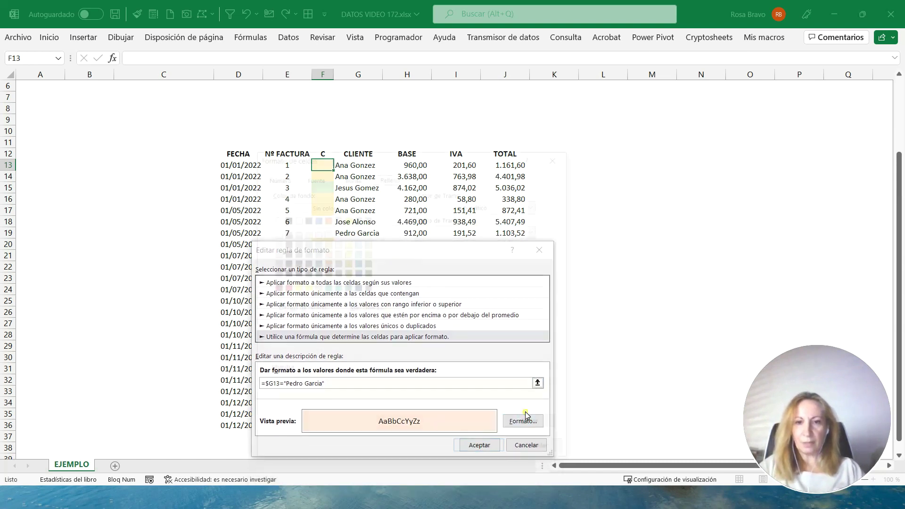
{"action": "left_click", "coordinate": [357, 233]}
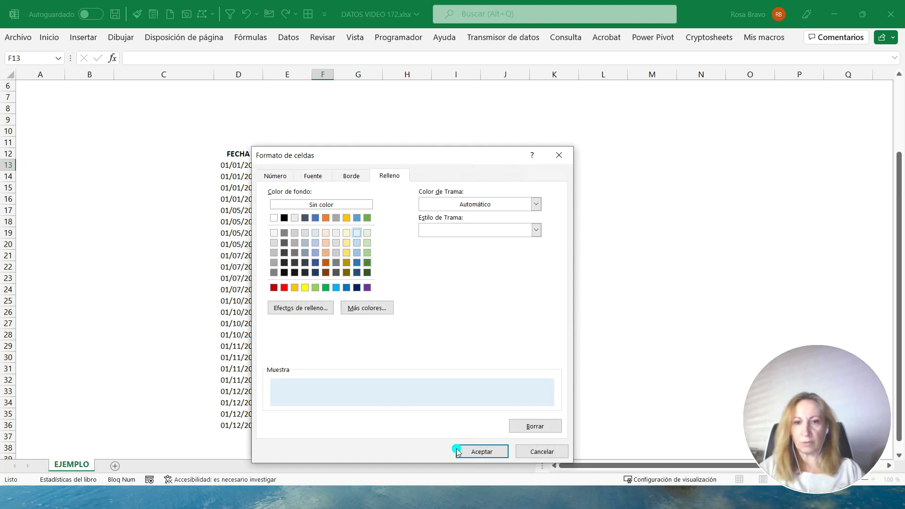
{"action": "left_click", "coordinate": [481, 451]}
{"action": "left_click", "coordinate": [508, 442]}
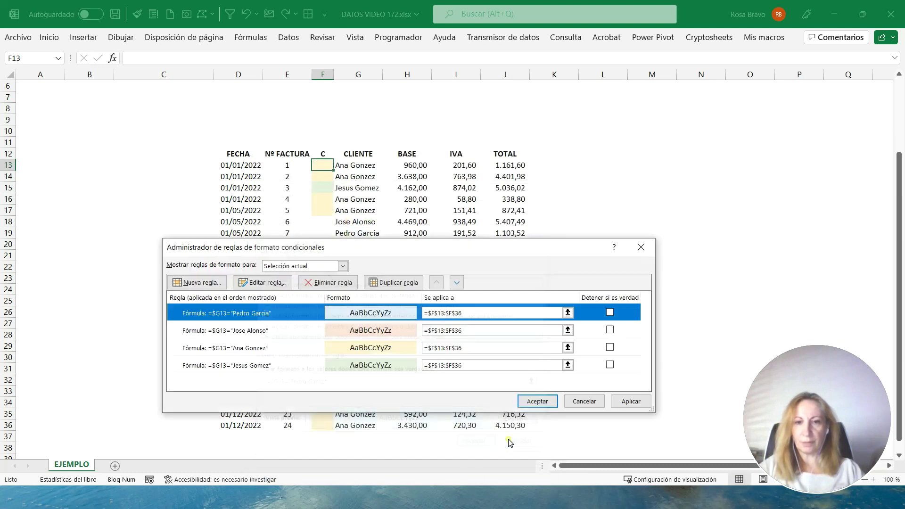
{"action": "left_click", "coordinate": [630, 401]}
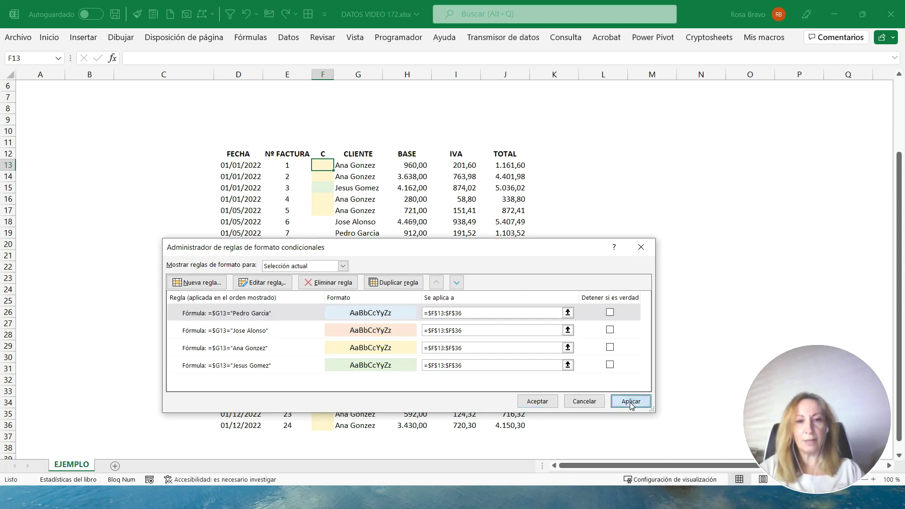
{"action": "left_click", "coordinate": [537, 401]}
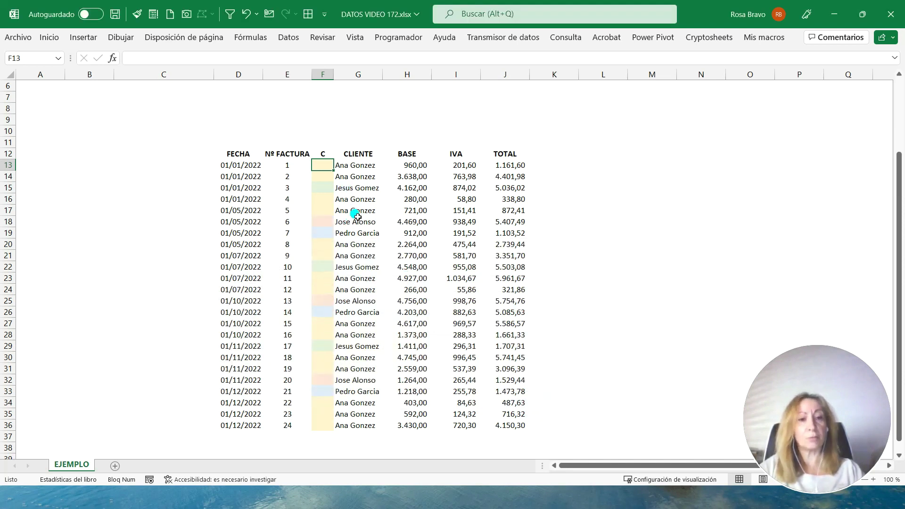
Step: Turn on AutoFilter for the invoice table from the CLIENTE header
{"action": "scroll", "coordinate": [357, 216], "scroll_direction": "up", "scroll_amount": 1}
{"action": "scroll", "coordinate": [357, 216], "scroll_direction": "down", "scroll_amount": 1}
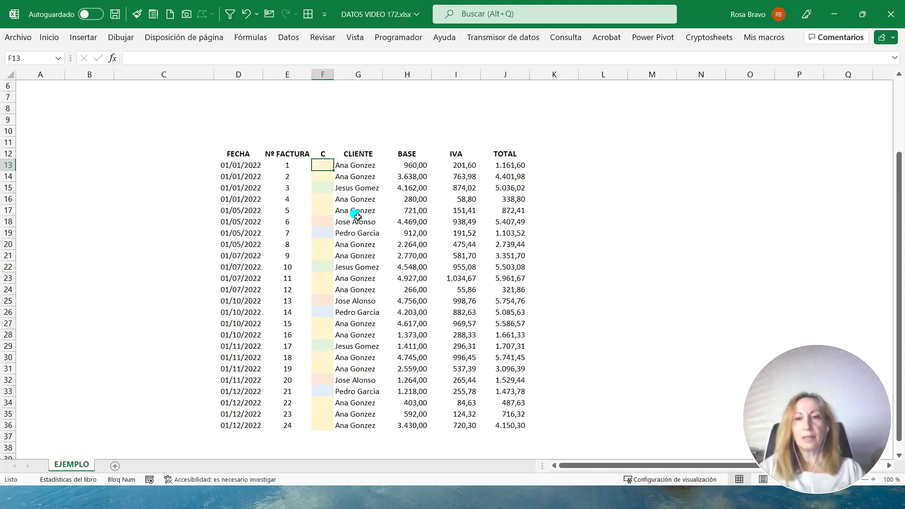
{"action": "scroll", "coordinate": [357, 217], "scroll_direction": "up", "scroll_amount": 2}
{"action": "left_click", "coordinate": [356, 246]}
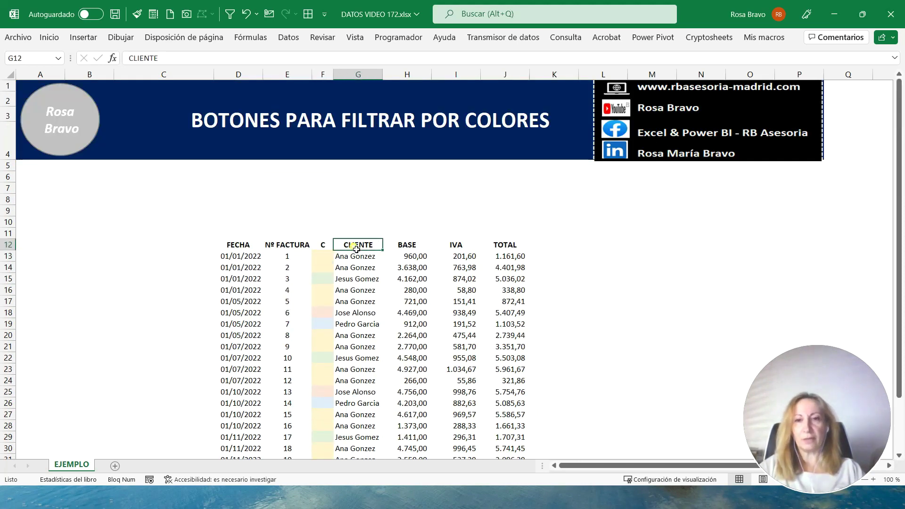
{"action": "left_click", "coordinate": [230, 15]}
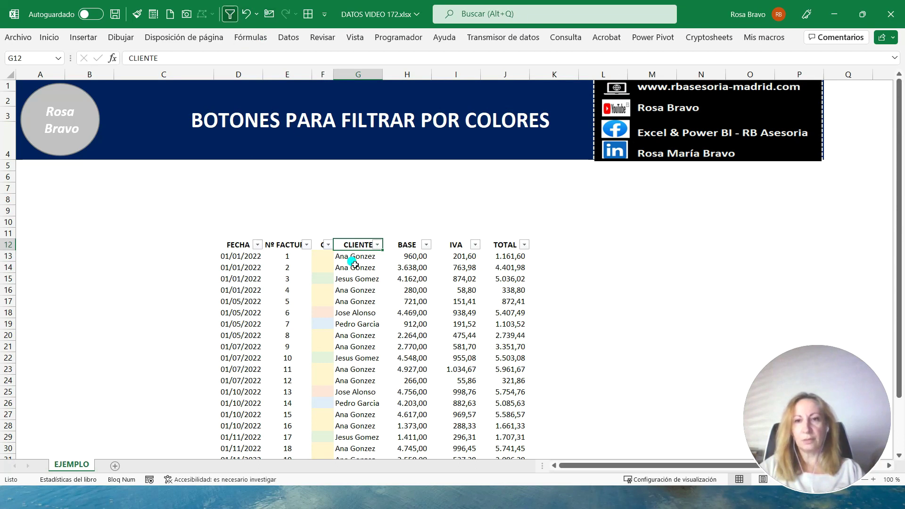
Step: Filter column C by each fill colour in turn: yellow, green, salmon, then blue
{"action": "left_click", "coordinate": [329, 245]}
{"action": "mouse_move", "coordinate": [207, 312]}
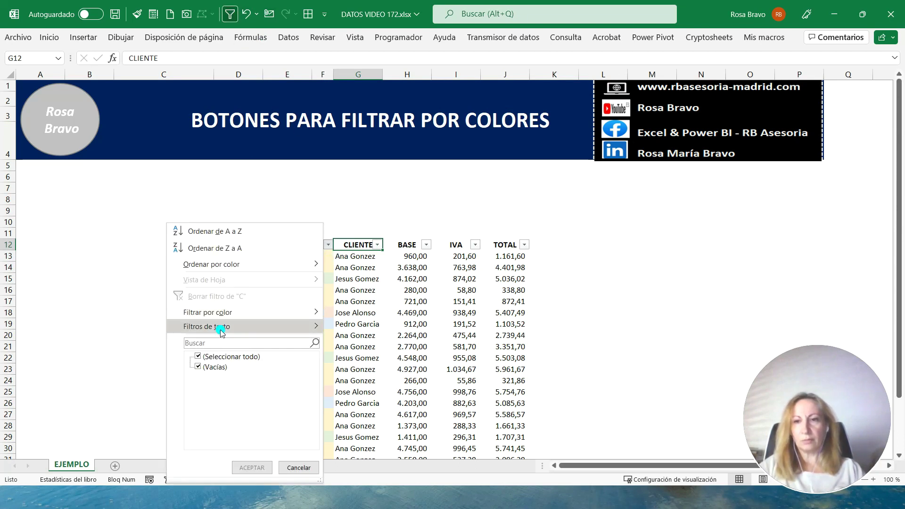
{"action": "left_click", "coordinate": [359, 328]}
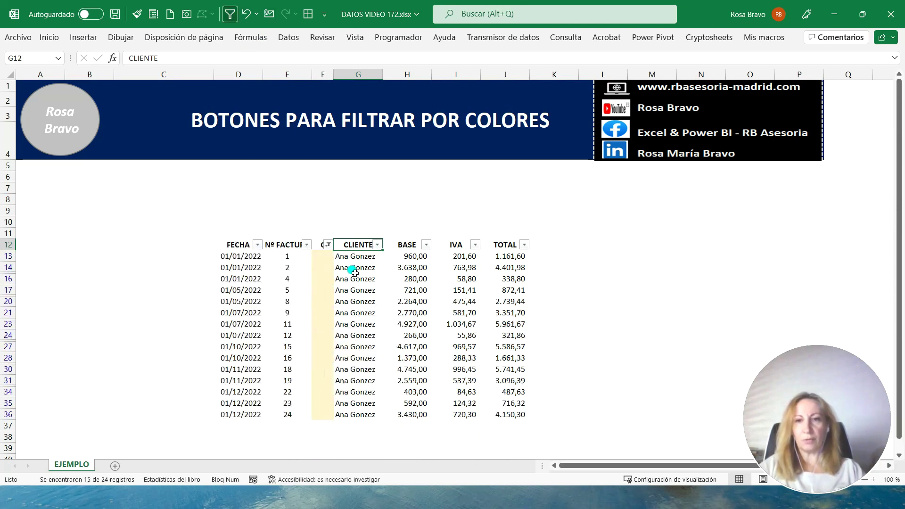
{"action": "left_click", "coordinate": [328, 244]}
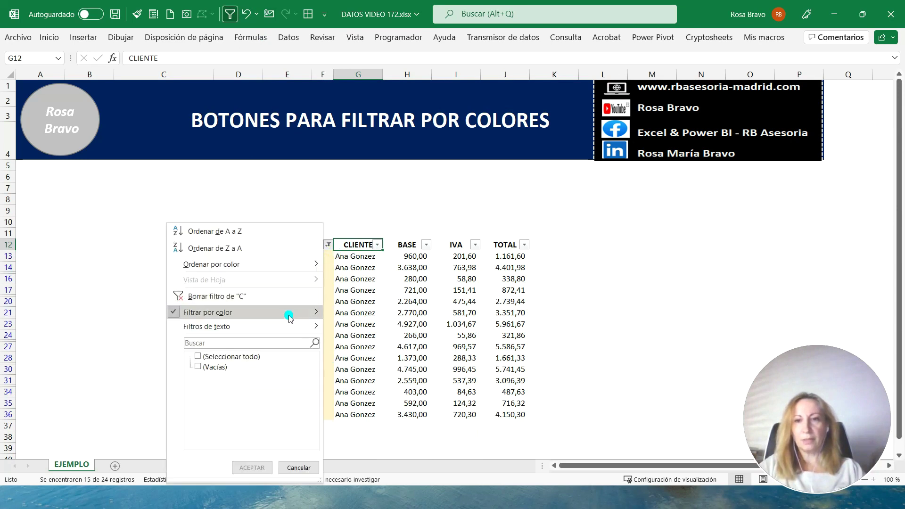
{"action": "mouse_move", "coordinate": [207, 312]}
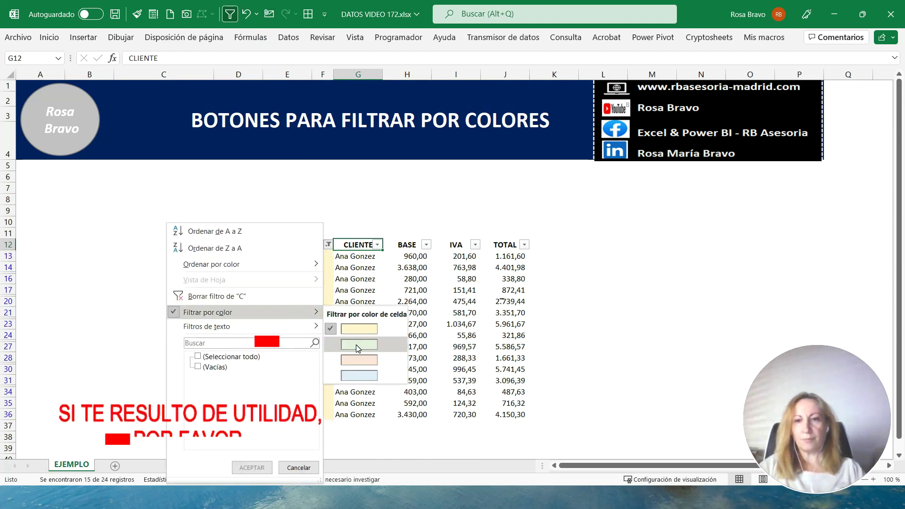
{"action": "left_click", "coordinate": [358, 345]}
{"action": "left_click", "coordinate": [329, 246]}
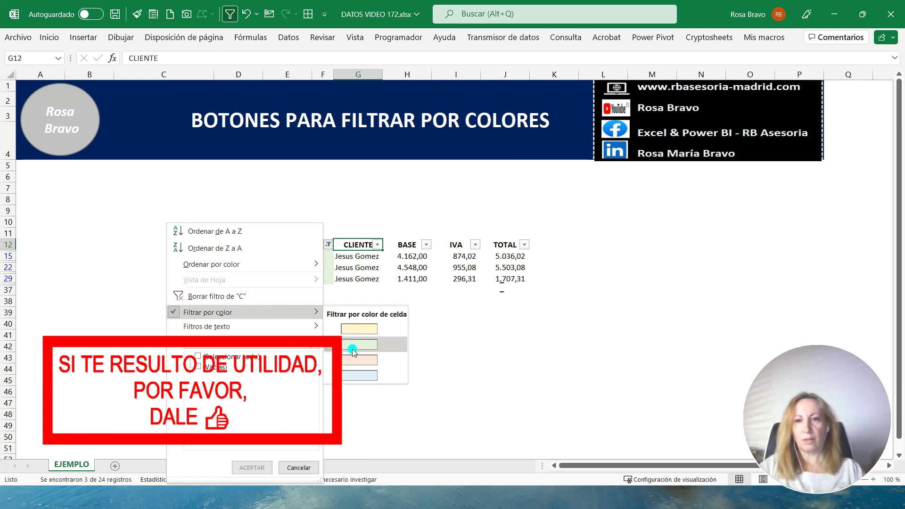
{"action": "left_click", "coordinate": [356, 360]}
{"action": "left_click", "coordinate": [328, 246]}
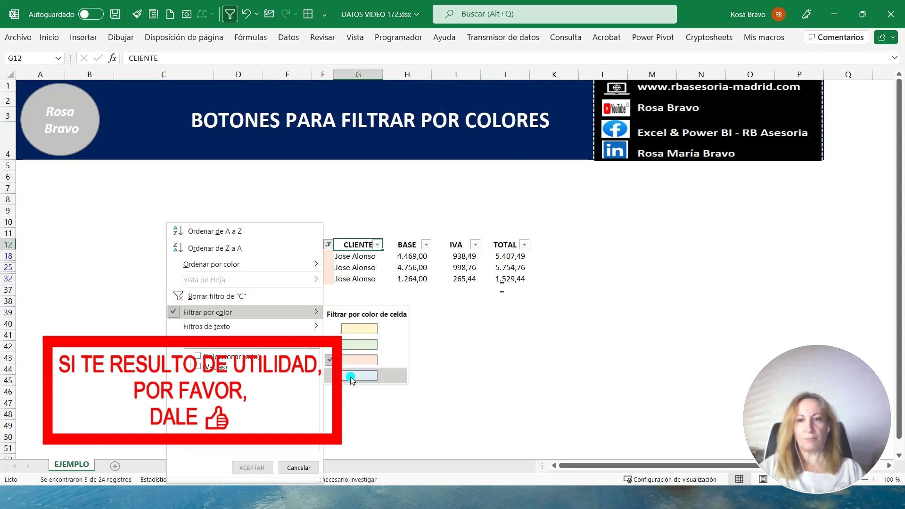
{"action": "left_click", "coordinate": [351, 376]}
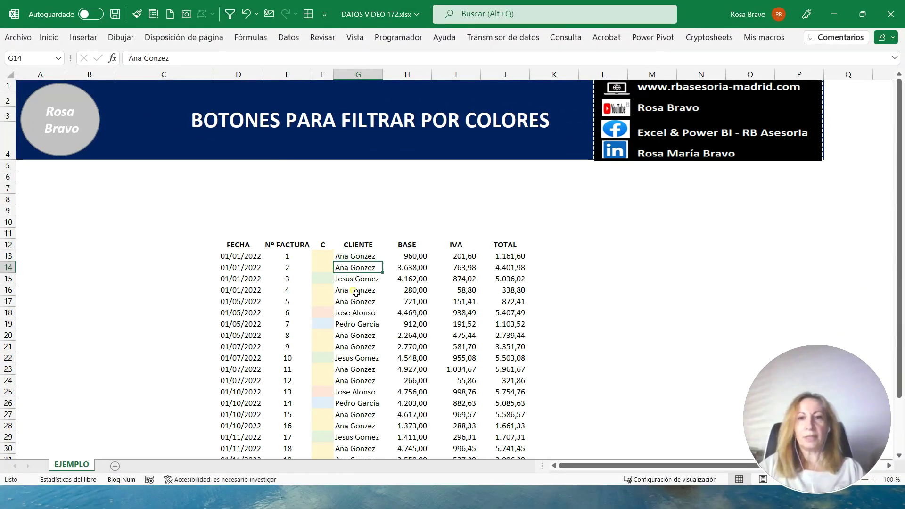
Step: Start converting the invoice data into a table with Ctrl+T
{"action": "scroll", "coordinate": [356, 293], "scroll_direction": "down", "scroll_amount": 2}
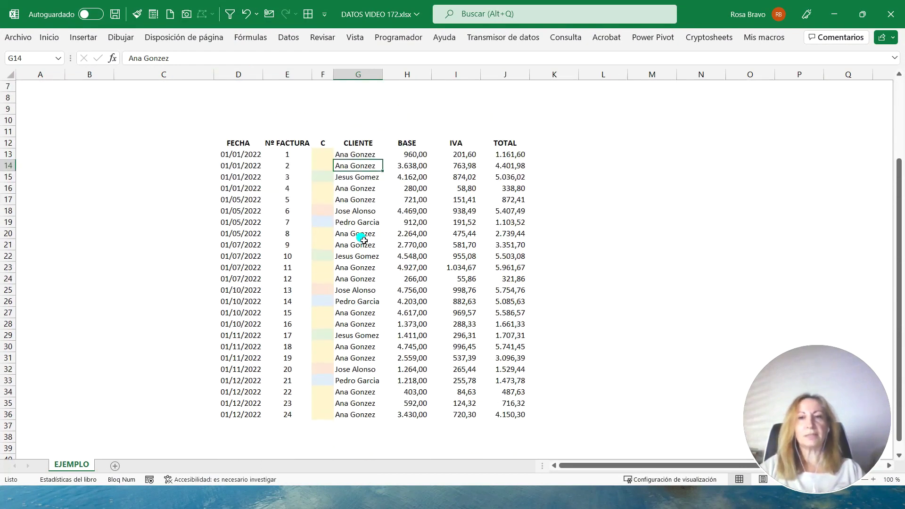
{"action": "key", "text": "Down"}
{"action": "key", "text": "Down"}
{"action": "key", "text": "Down"}
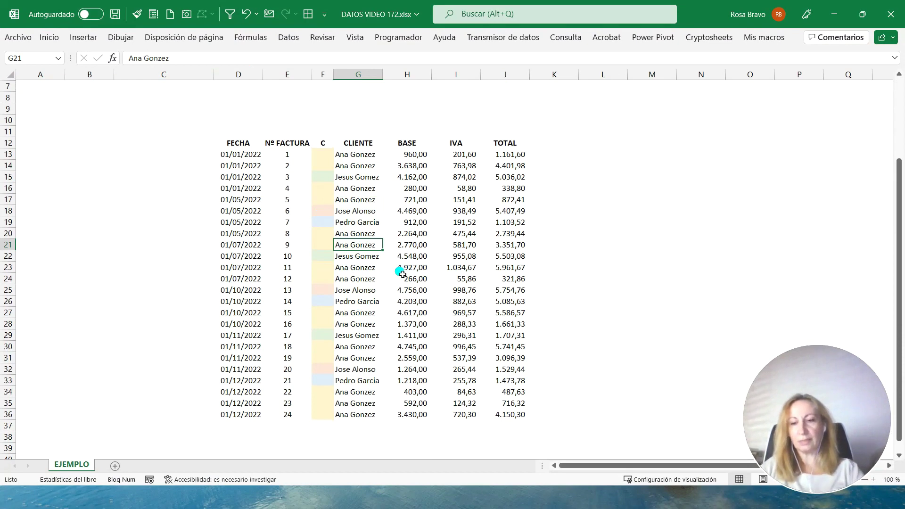
{"action": "key", "text": "ctrl+t"}
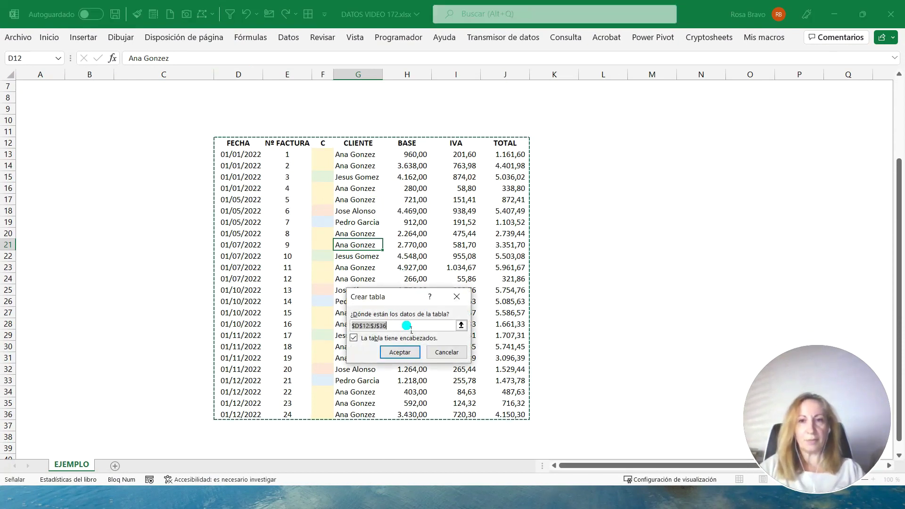
Step: Turn D12:J36 into table Tabla1 and start a new row dated 01/01/2023
{"action": "left_click", "coordinate": [400, 352]}
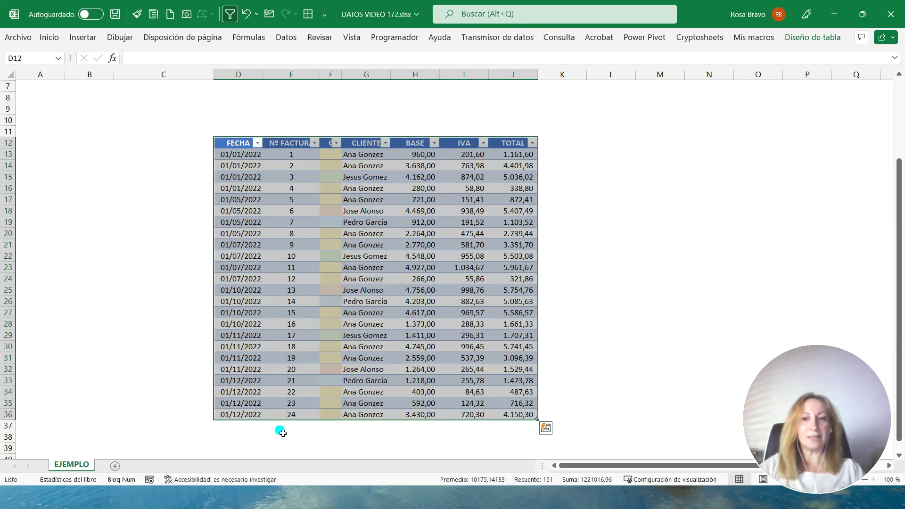
{"action": "left_click", "coordinate": [249, 429]}
{"action": "type", "text": "01/01/2023"}
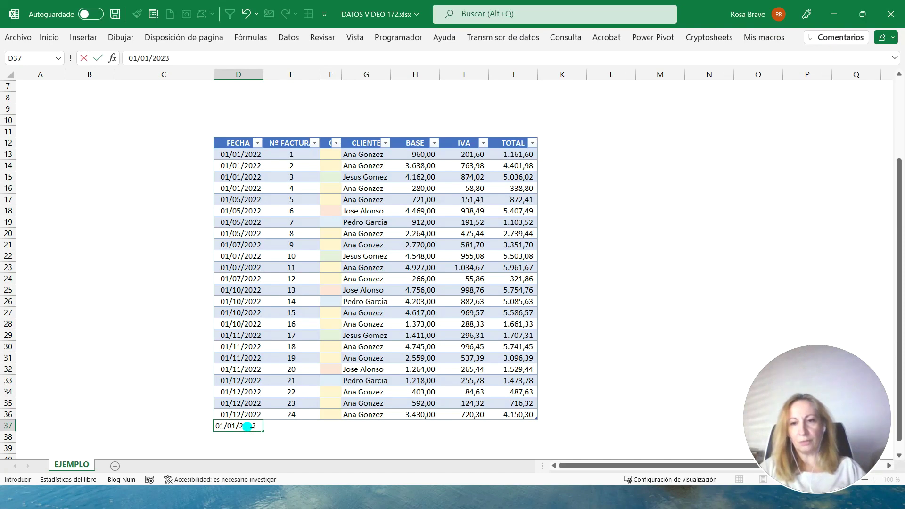
{"action": "key", "text": "Tab"}
Step: Complete the new row with invoice 1, the client's name and a 1.000,00 base
{"action": "type", "text": "1"}
{"action": "key", "text": "Tab"}
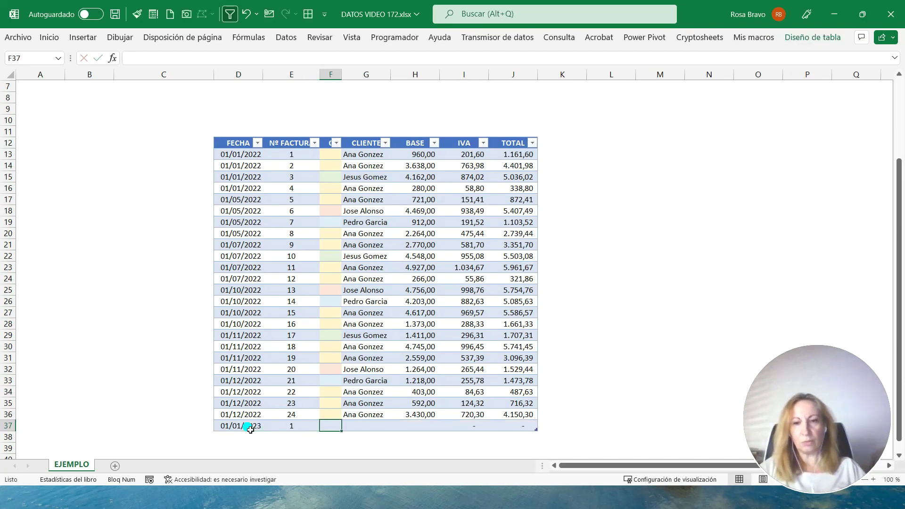
{"action": "key", "text": "Tab"}
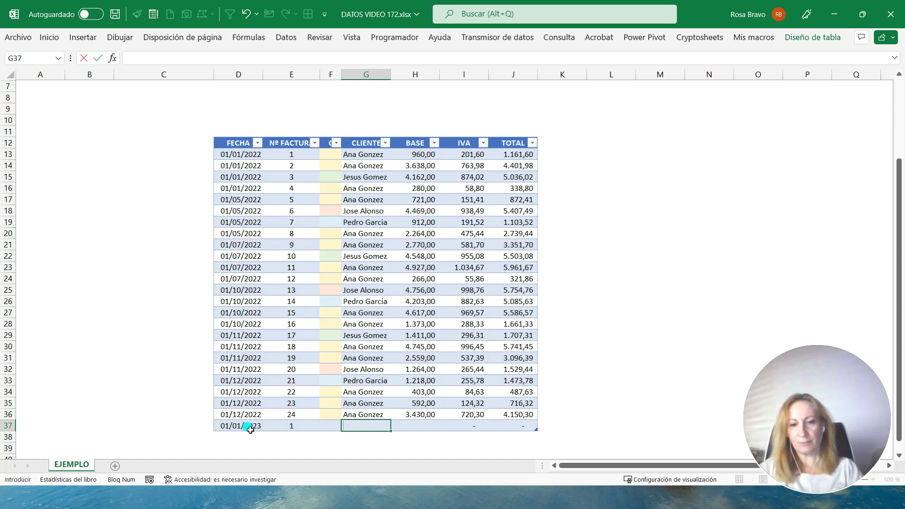
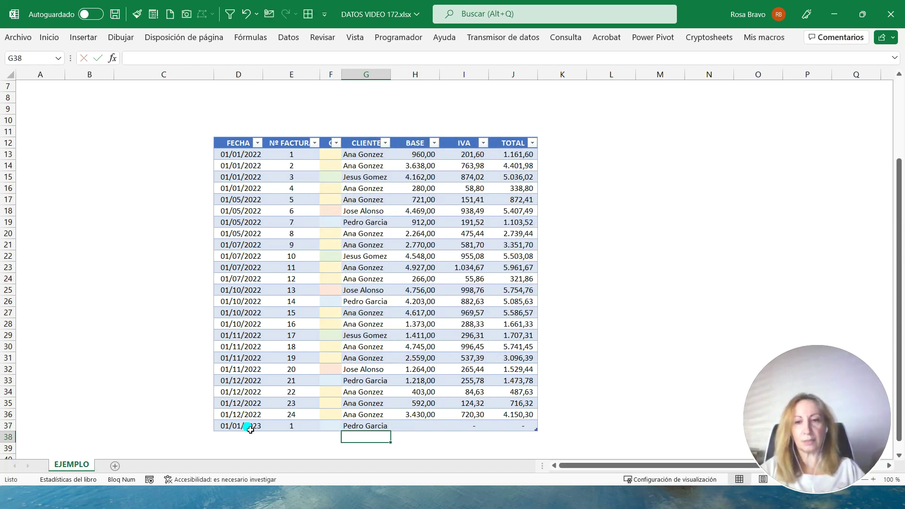
{"action": "key", "text": "Tab"}
{"action": "type", "text": "1.000"}
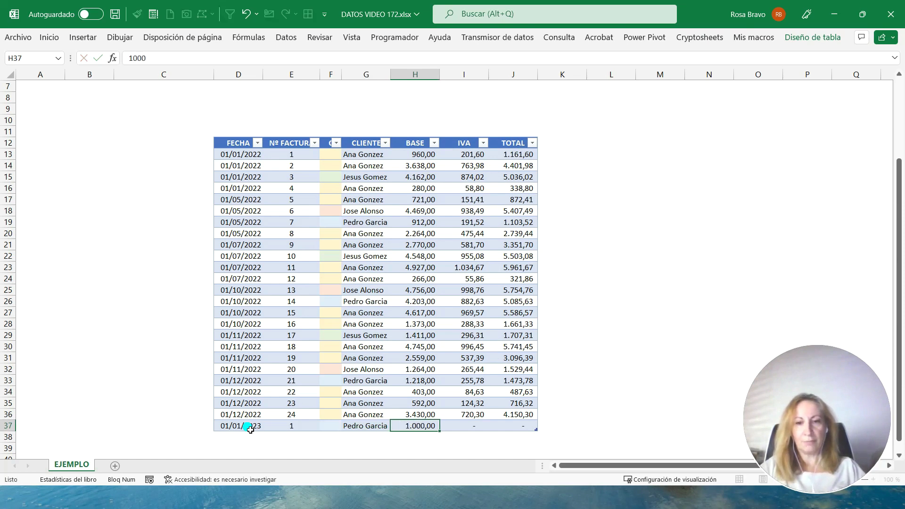
{"action": "key", "text": "Tab"}
{"action": "left_click", "coordinate": [473, 260]}
{"action": "left_click", "coordinate": [831, 41]}
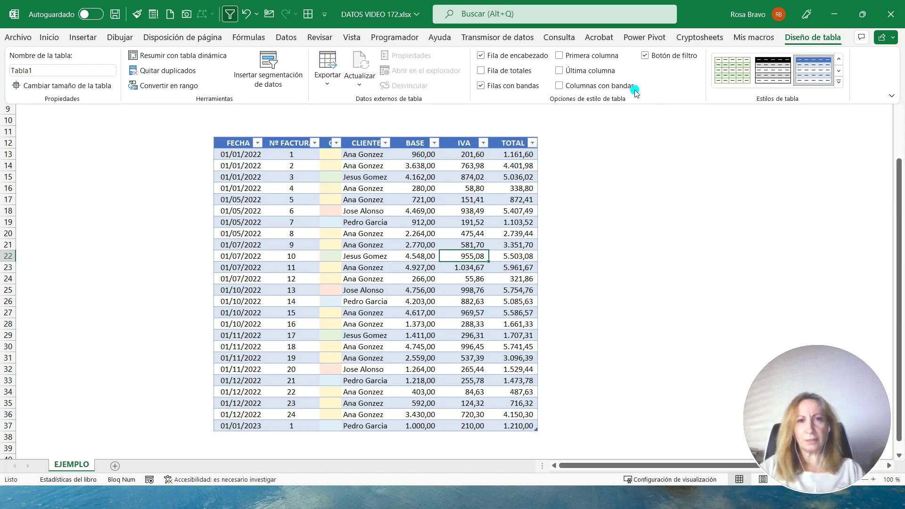
Step: Apply the grey-and-black style to Tabla1, giving black headers and grey banded rows
{"action": "left_click", "coordinate": [782, 77]}
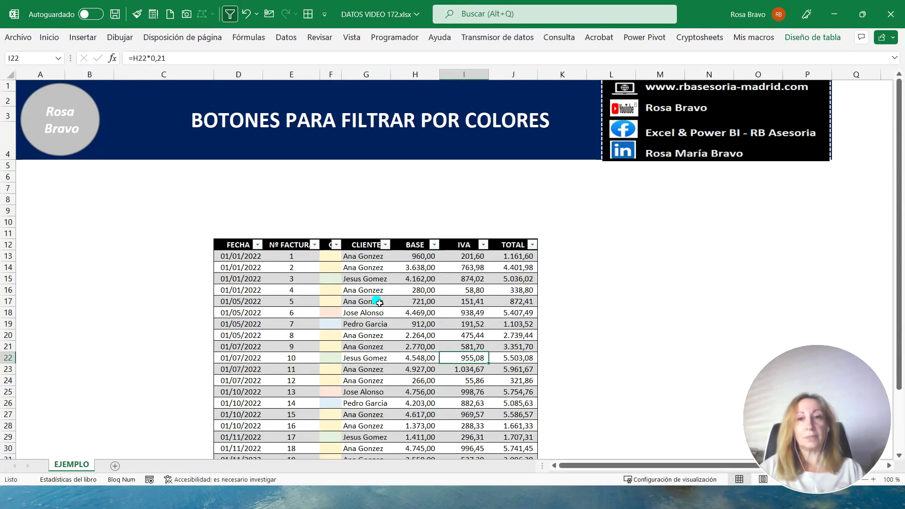
Step: Draw a blue rounded rectangle above the invoice table
{"action": "left_click", "coordinate": [295, 200]}
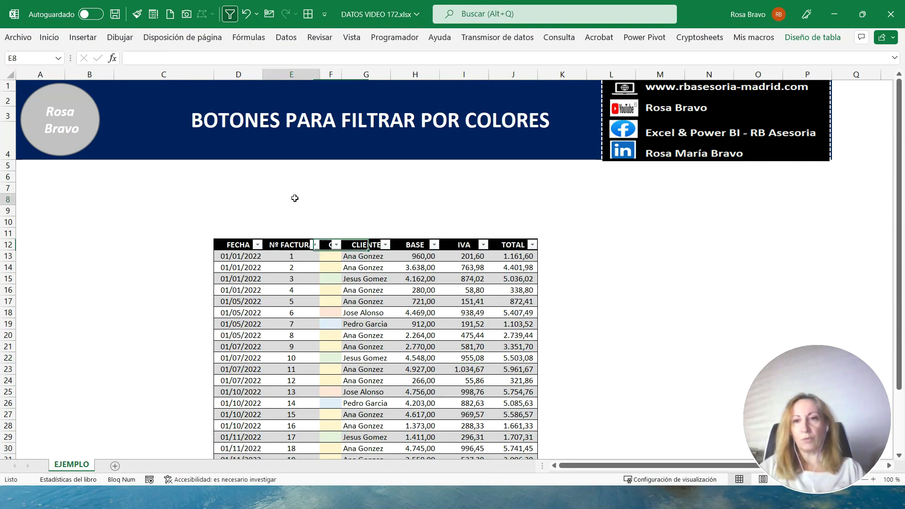
{"action": "left_click", "coordinate": [102, 38]}
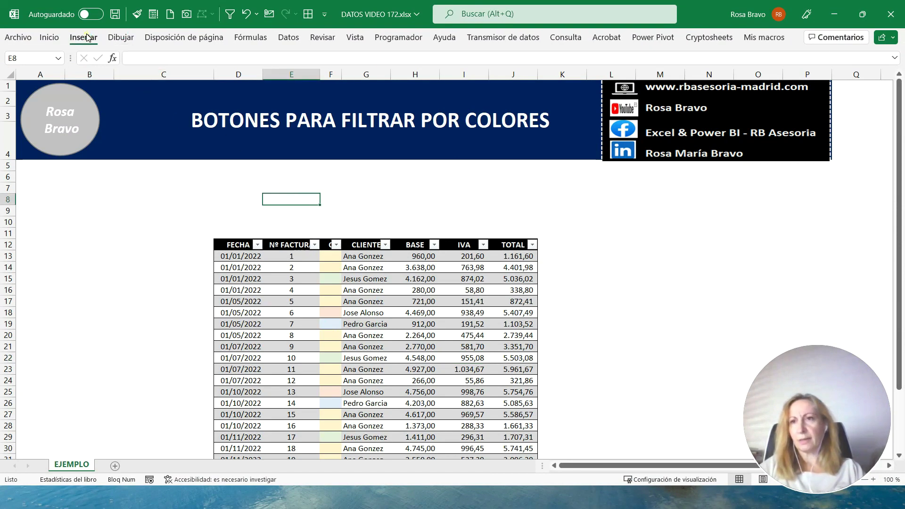
{"action": "left_click", "coordinate": [161, 80]}
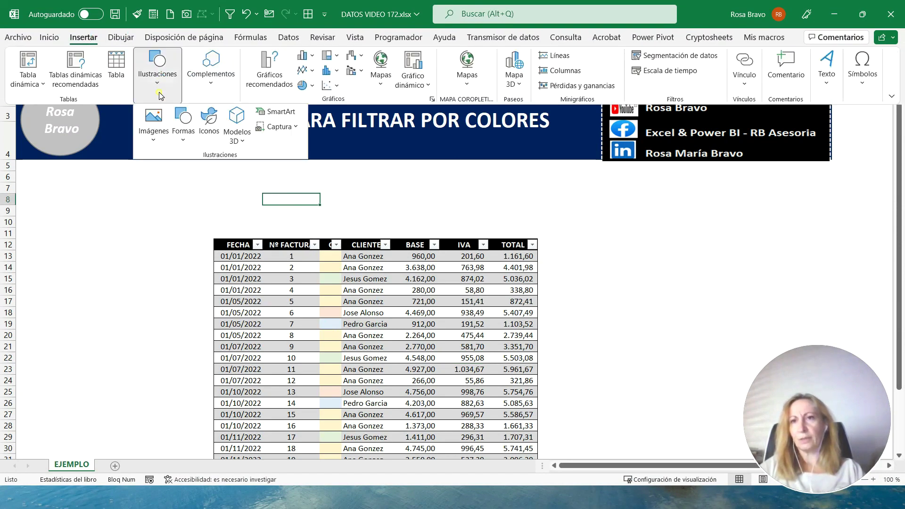
{"action": "left_click", "coordinate": [183, 134]}
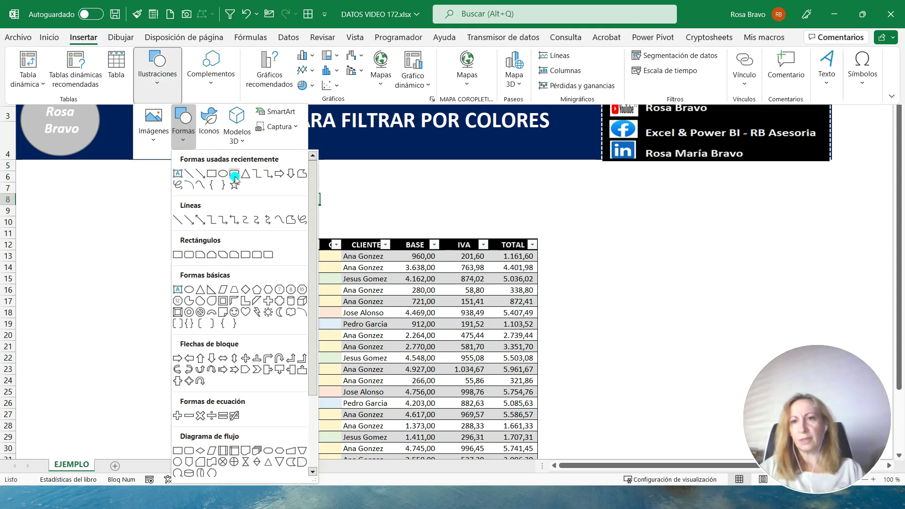
{"action": "left_click", "coordinate": [234, 174]}
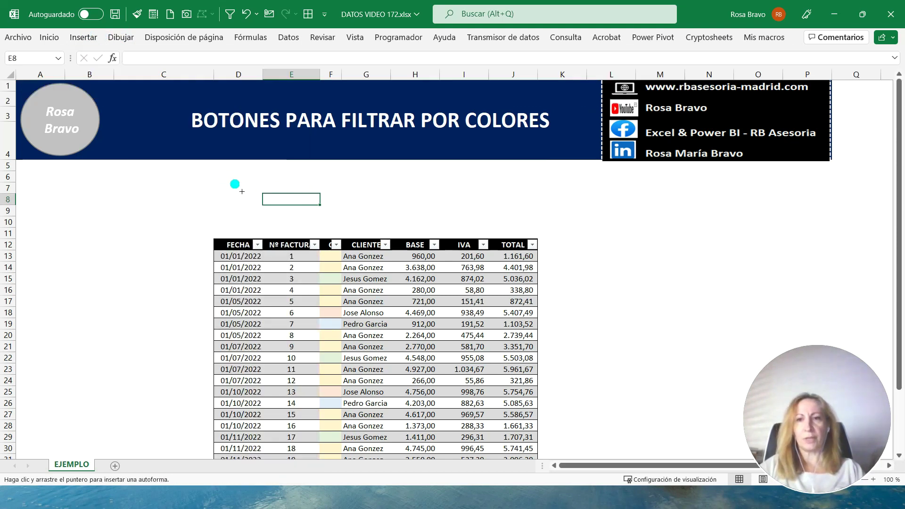
{"action": "left_click_drag", "start_coordinate": [262, 198], "coordinate": [281, 202]}
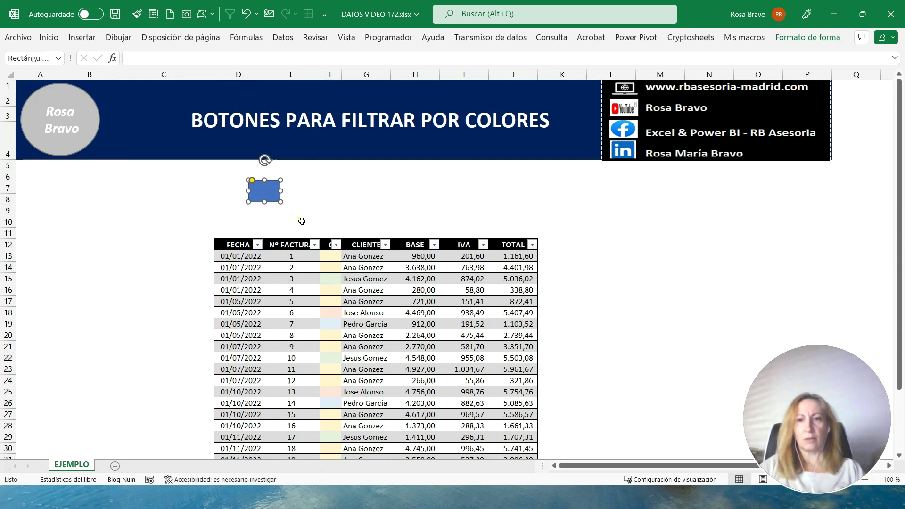
{"action": "left_click", "coordinate": [386, 245]}
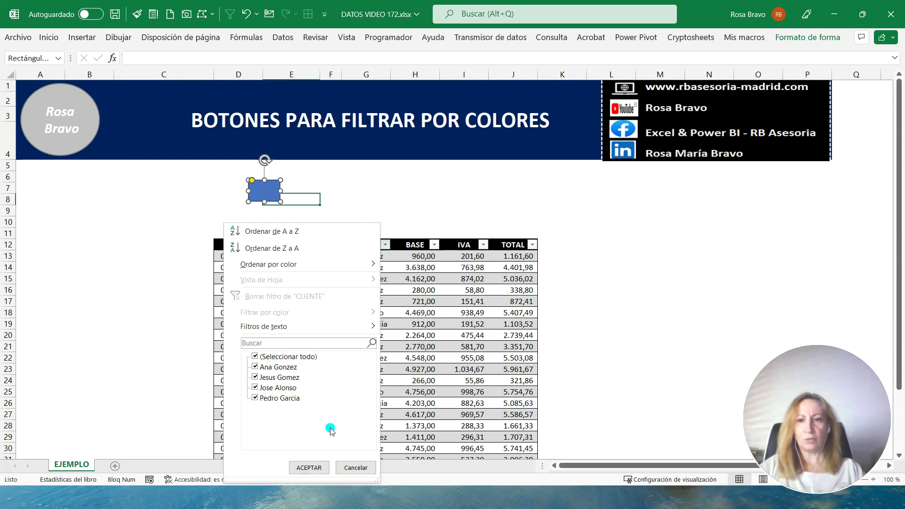
{"action": "left_click", "coordinate": [356, 468]}
Step: Paste three copies of the rectangle and line all four up in a row
{"action": "key", "text": "ctrl+c"}
{"action": "left_click", "coordinate": [344, 197]}
{"action": "key", "text": "ctrl+v"}
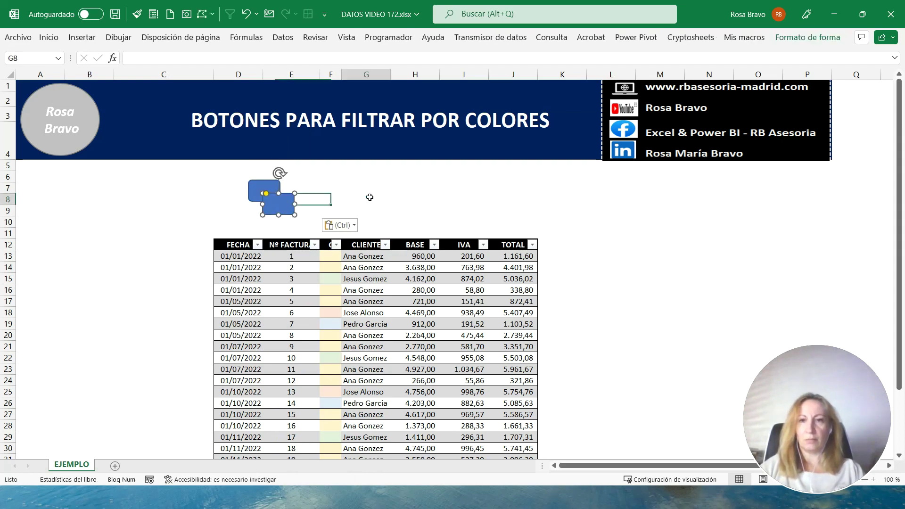
{"action": "left_click", "coordinate": [369, 197]}
{"action": "key", "text": "ctrl+v"}
{"action": "left_click", "coordinate": [459, 198]}
{"action": "key", "text": "ctrl+v"}
{"action": "mouse_move", "coordinate": [277, 216]}
{"action": "left_mouse_down"}
{"action": "mouse_move", "coordinate": [314, 203]}
{"action": "mouse_move", "coordinate": [366, 204]}
{"action": "mouse_move", "coordinate": [376, 190]}
{"action": "left_mouse_up"}
{"action": "left_click_drag", "start_coordinate": [452, 215], "coordinate": [422, 203]}
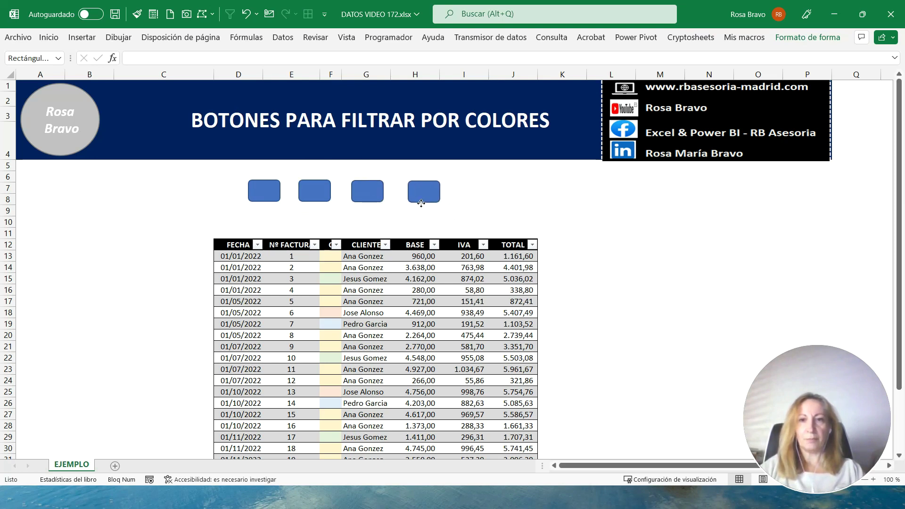
{"action": "left_click", "coordinate": [383, 211]}
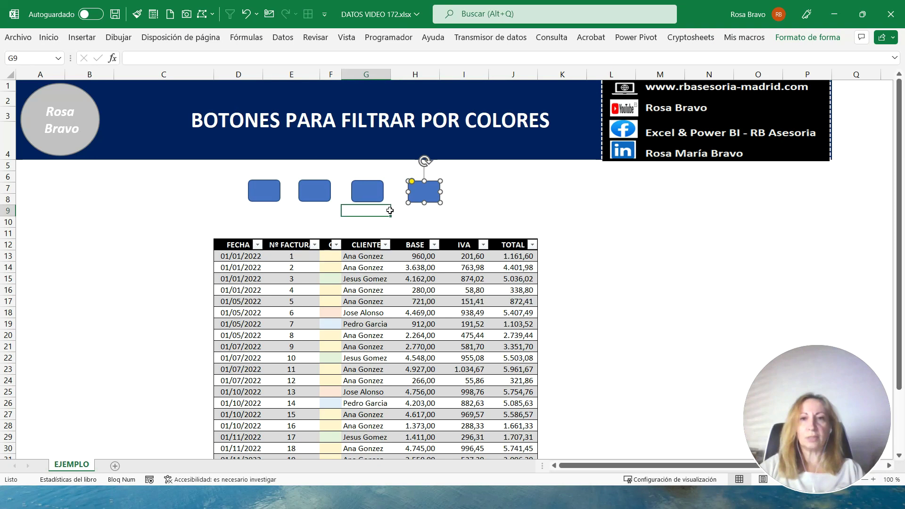
Step: Fill the first rectangle pale yellow and the second pale green
{"action": "left_click", "coordinate": [250, 195]}
{"action": "right_click", "coordinate": [262, 196]}
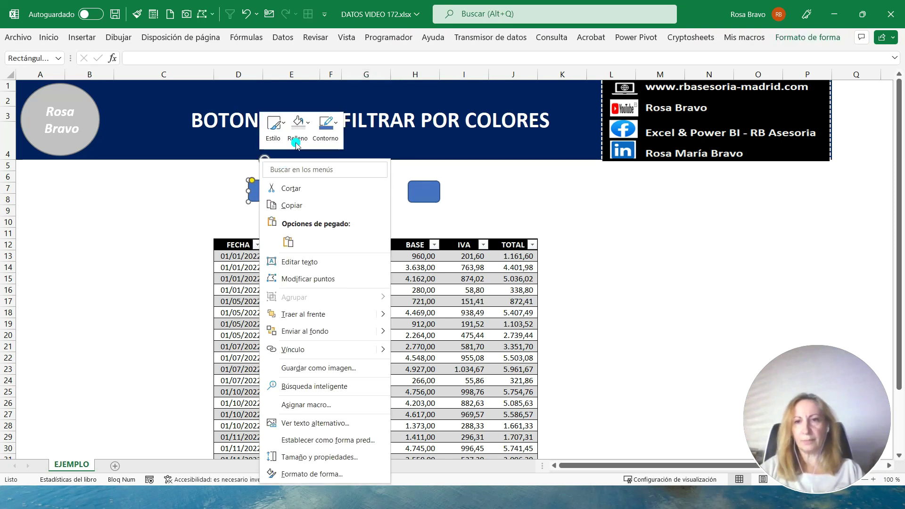
{"action": "left_click", "coordinate": [301, 125]}
{"action": "left_click", "coordinate": [358, 203]}
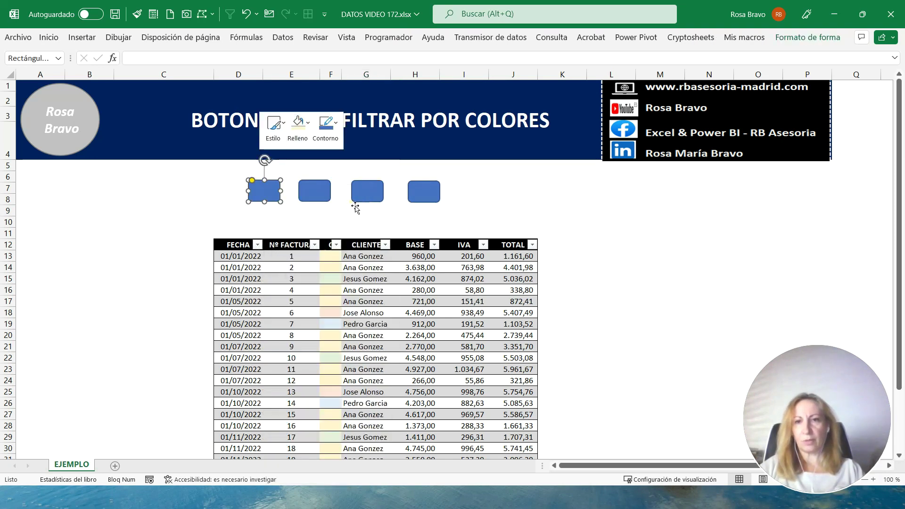
{"action": "left_click", "coordinate": [322, 198]}
{"action": "right_click", "coordinate": [319, 197]}
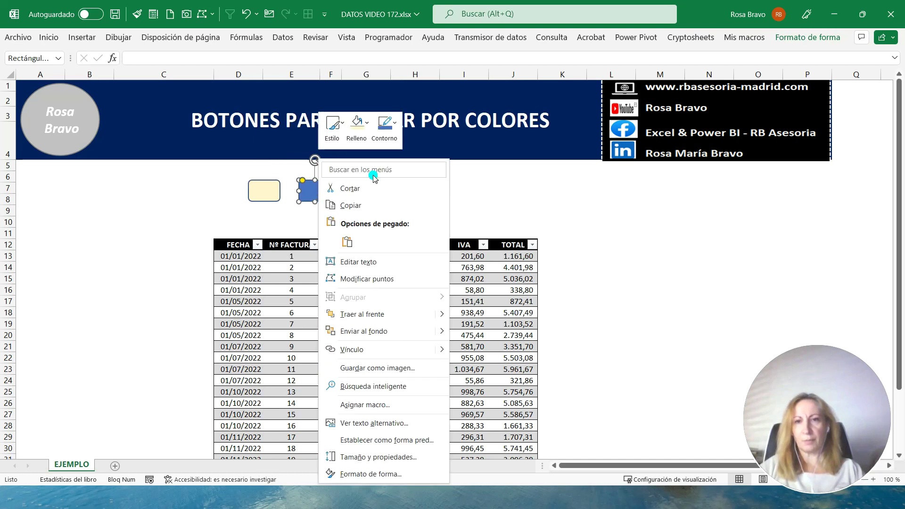
{"action": "left_click", "coordinate": [362, 127]}
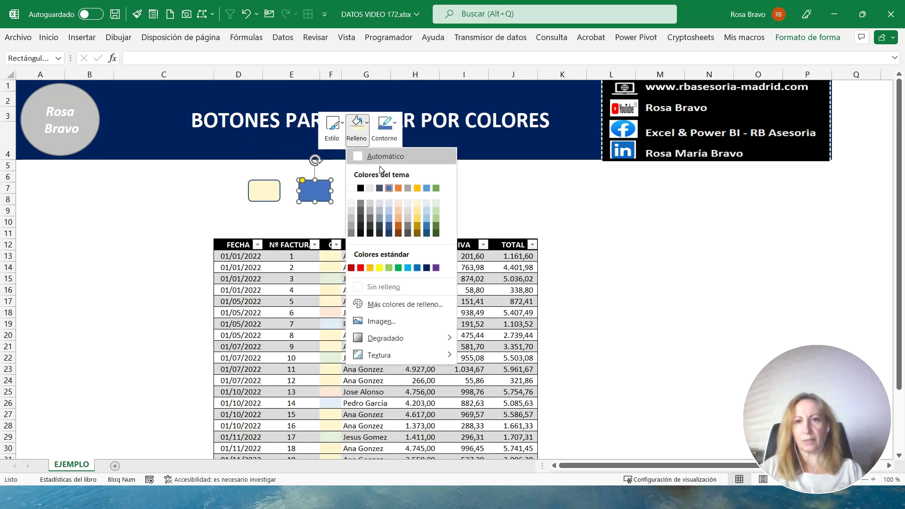
{"action": "left_click", "coordinate": [438, 206]}
Step: Fill the third rectangle pale blue and the fourth pale orange, then even out their spacing
{"action": "right_click", "coordinate": [368, 191]}
{"action": "left_click", "coordinate": [414, 127]}
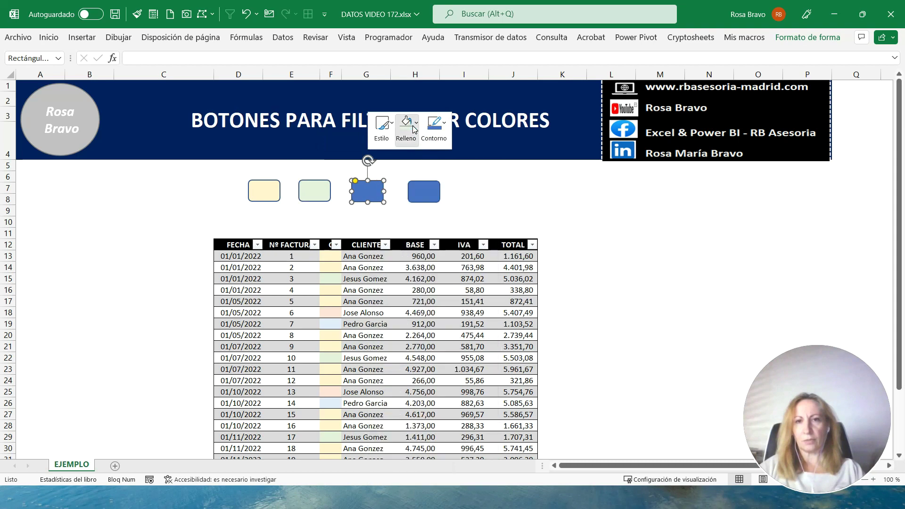
{"action": "left_click", "coordinate": [460, 203]}
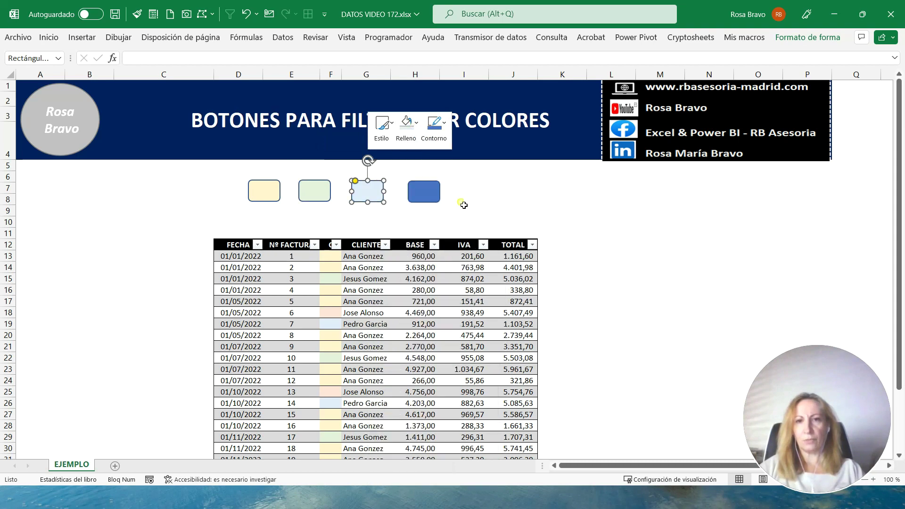
{"action": "right_click", "coordinate": [428, 191]}
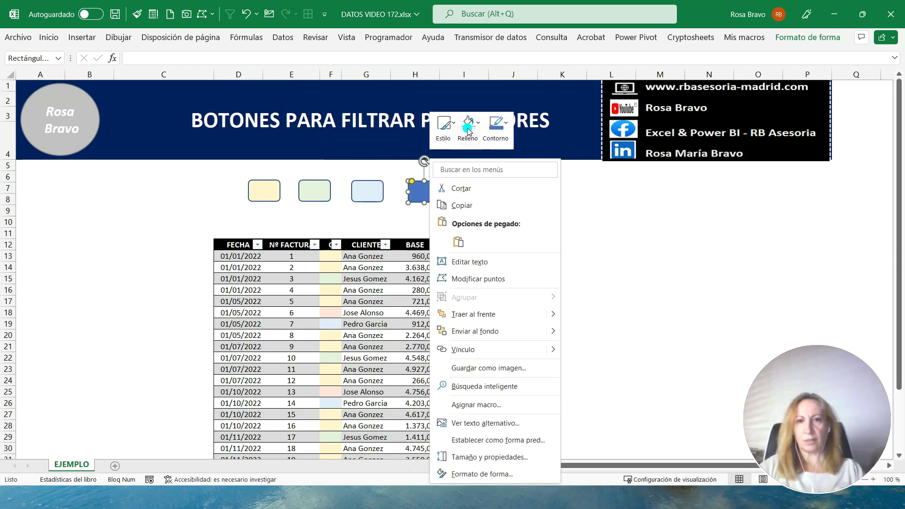
{"action": "left_click", "coordinate": [468, 131]}
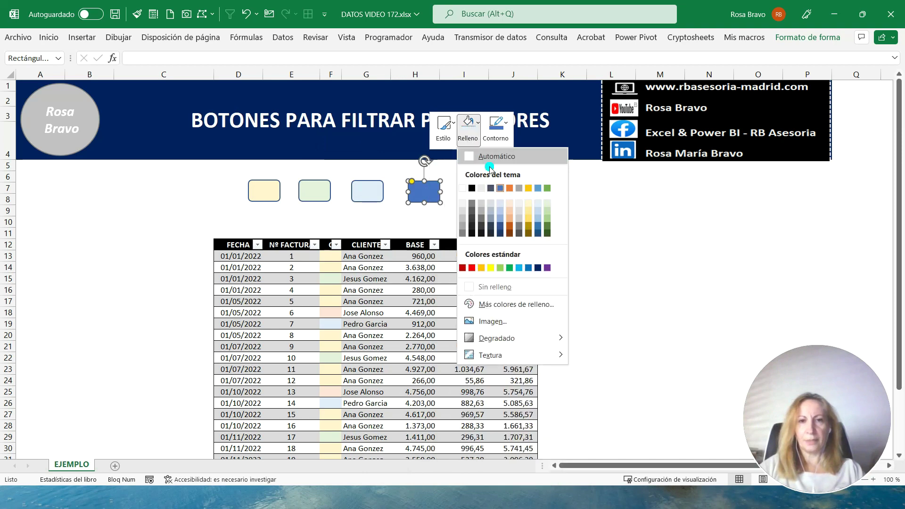
{"action": "left_click", "coordinate": [510, 202]}
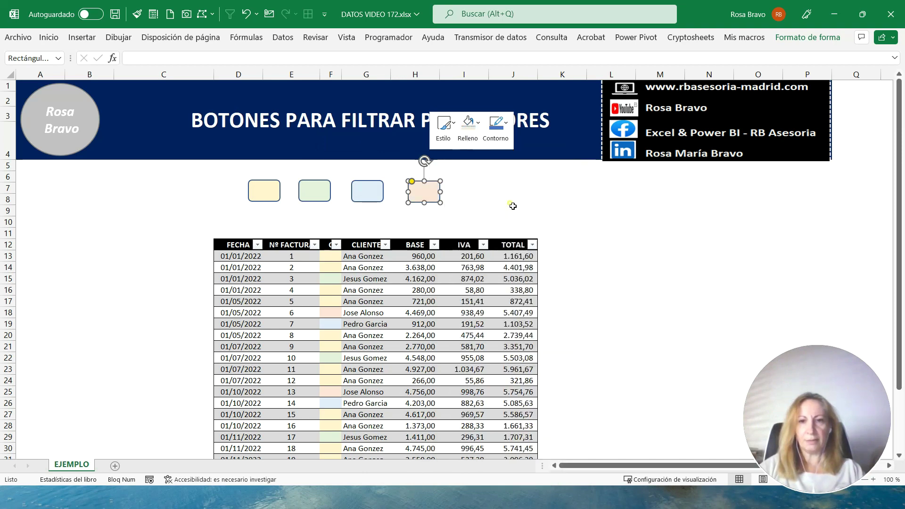
{"action": "left_click", "coordinate": [381, 213]}
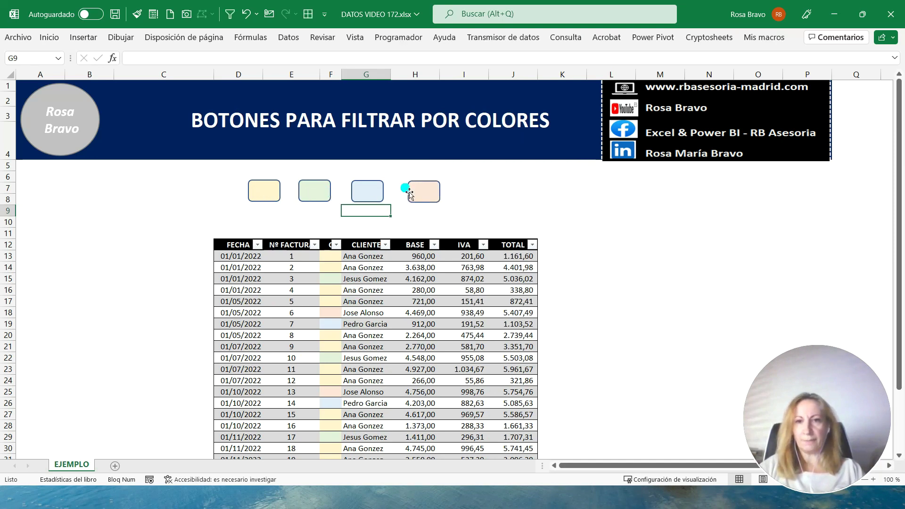
{"action": "left_click_drag", "start_coordinate": [372, 191], "coordinate": [328, 198]}
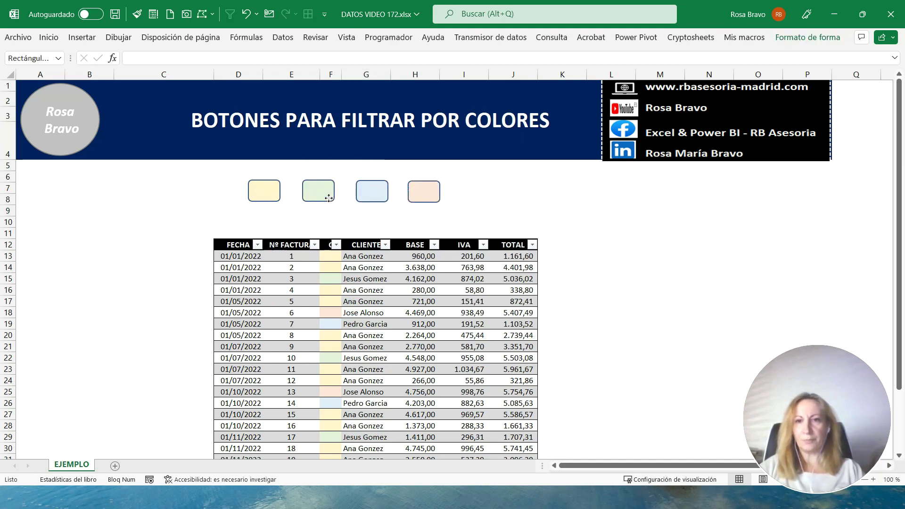
{"action": "left_click", "coordinate": [477, 190]}
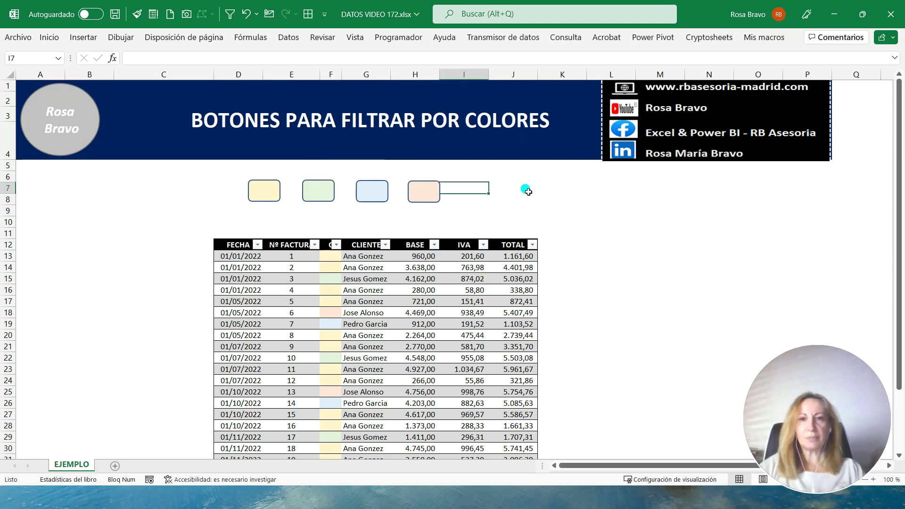
Step: Draw a rounded rectangle right of the colour shapes and give it a black style
{"action": "left_click", "coordinate": [83, 38]}
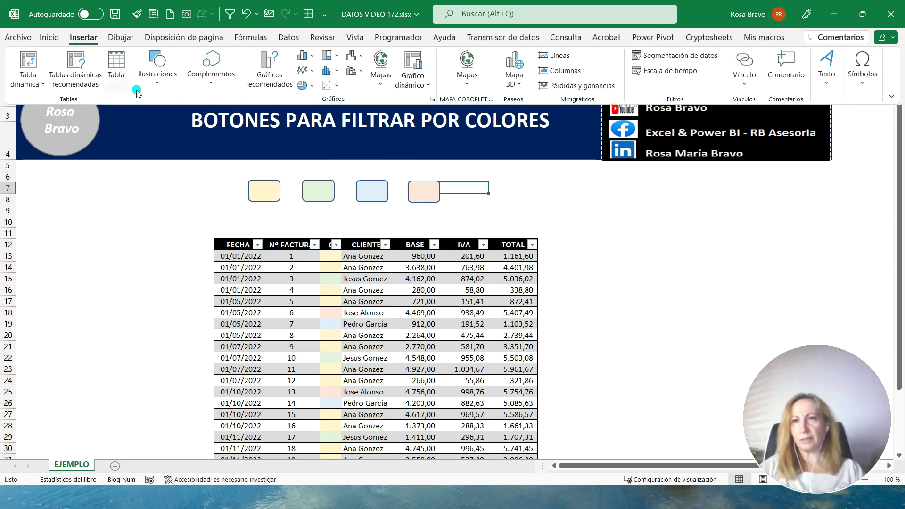
{"action": "left_click", "coordinate": [164, 83]}
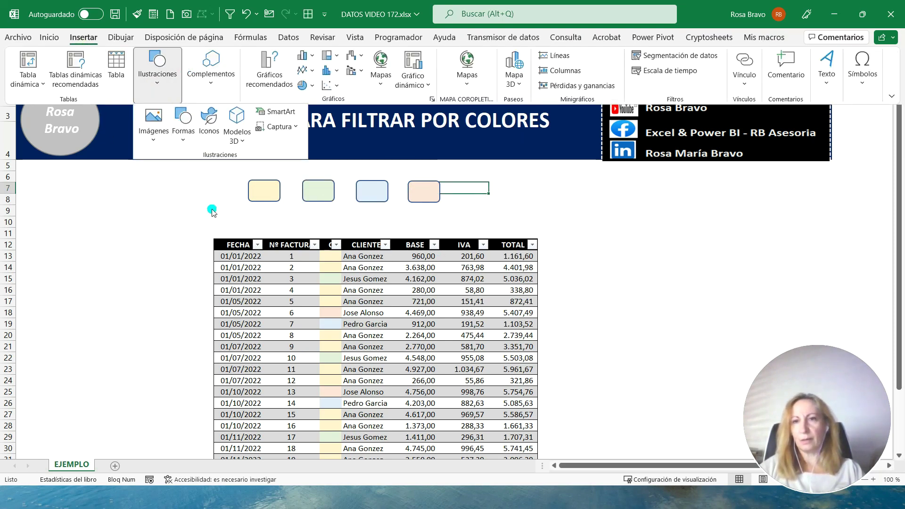
{"action": "left_click", "coordinate": [181, 137]}
{"action": "left_click", "coordinate": [234, 182]}
{"action": "left_click_drag", "start_coordinate": [467, 185], "coordinate": [542, 217]}
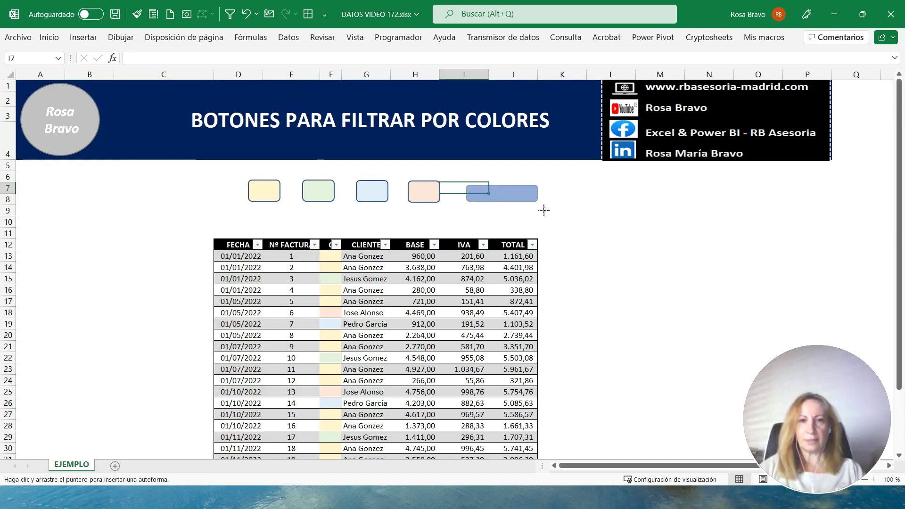
{"action": "left_click_drag", "start_coordinate": [519, 203], "coordinate": [519, 197]}
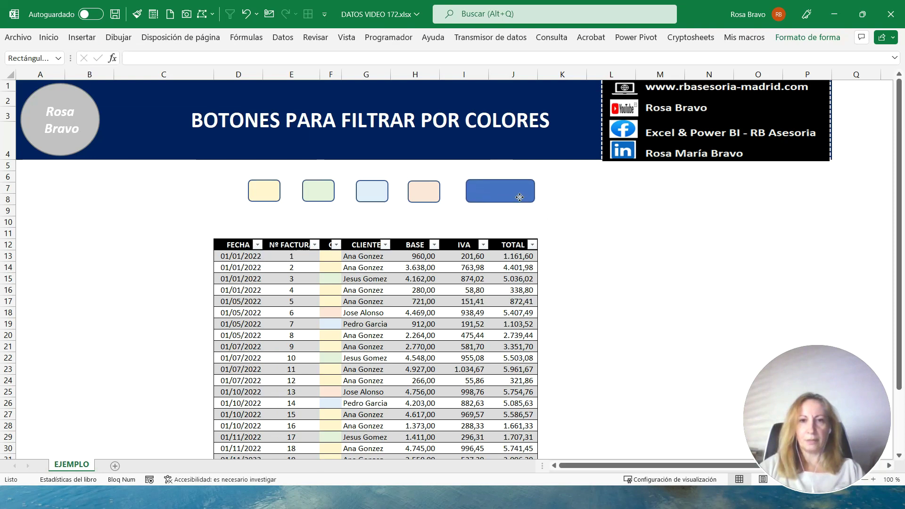
{"action": "left_click", "coordinate": [807, 37]}
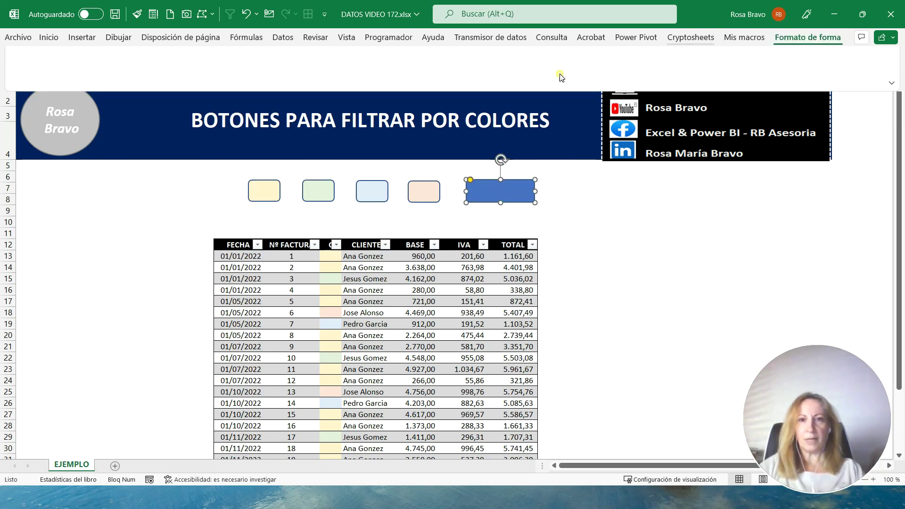
{"action": "left_click", "coordinate": [221, 70]}
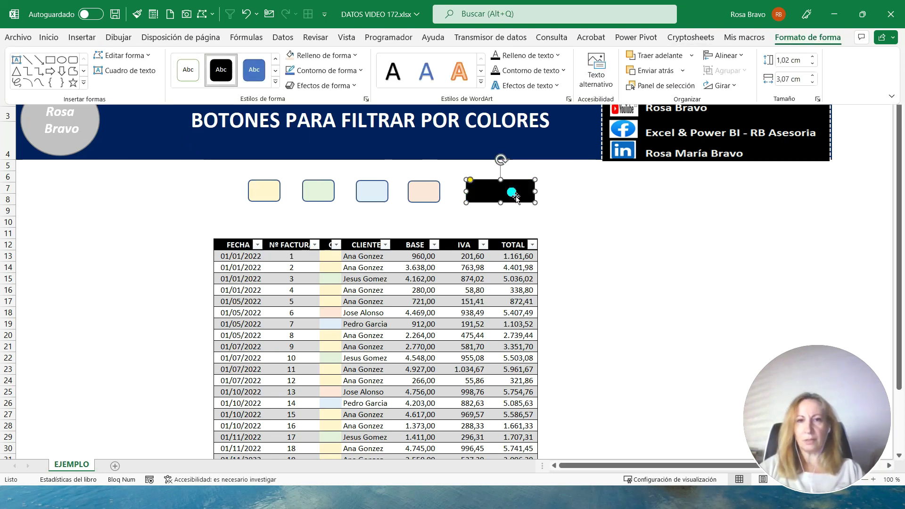
Step: Label the black button 'QUITAR FILTROS' and widen it so the text fits one line
{"action": "left_click", "coordinate": [511, 193]}
{"action": "type", "text": "q"}
{"action": "key", "text": "BackSpace"}
{"action": "key", "text": "Caps_Lock"}
{"action": "type", "text": "AQ"}
{"action": "type", "text": "QUITAR FILTROS"}
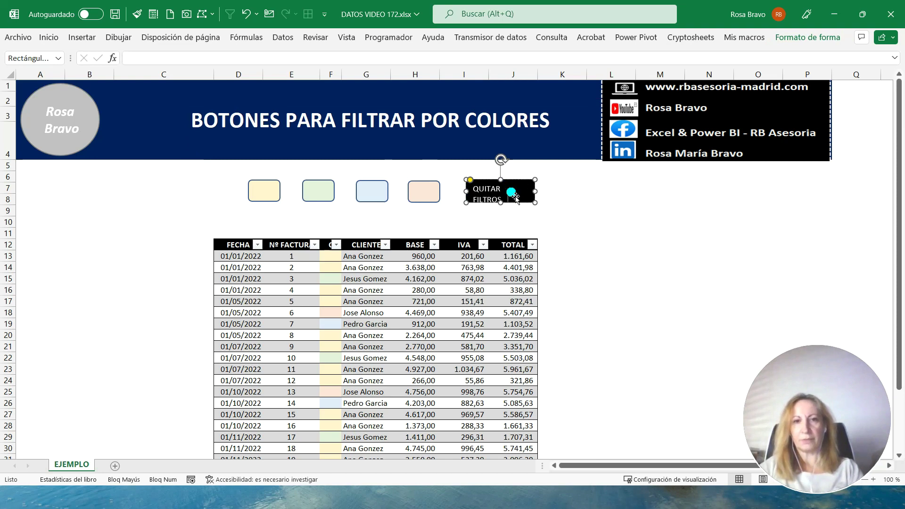
{"action": "left_click_drag", "start_coordinate": [535, 192], "coordinate": [541, 192]}
{"action": "left_click", "coordinate": [548, 200]}
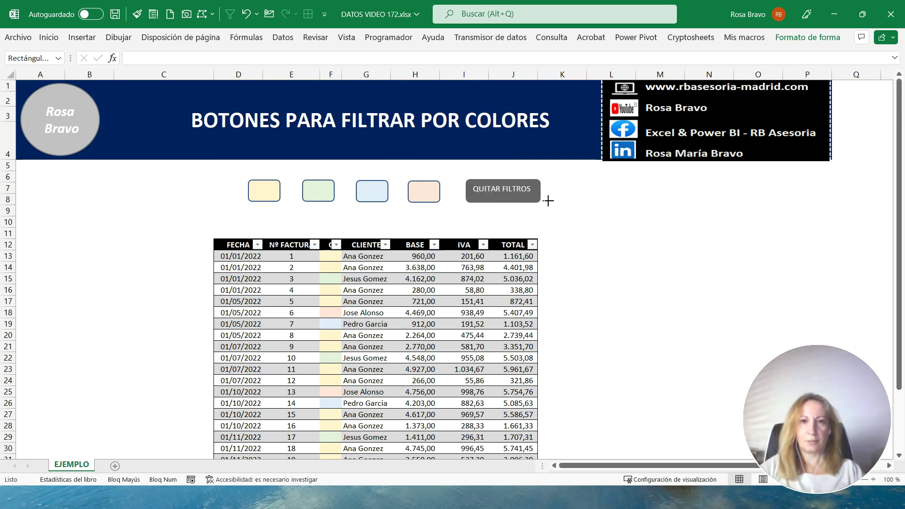
{"action": "left_click", "coordinate": [608, 191]}
Step: Select all five shapes, align them in one row, and move them left and down together
{"action": "left_click", "coordinate": [270, 188]}
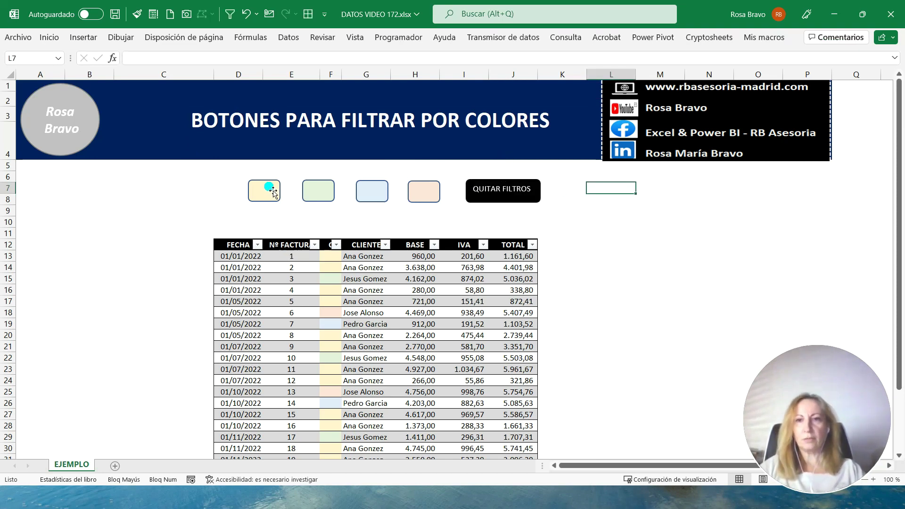
{"action": "left_click", "coordinate": [313, 198], "text": "ctrl"}
{"action": "left_click", "coordinate": [380, 196], "text": "ctrl"}
{"action": "left_click", "coordinate": [436, 193], "text": "ctrl"}
{"action": "left_click", "coordinate": [485, 188], "text": "ctrl"}
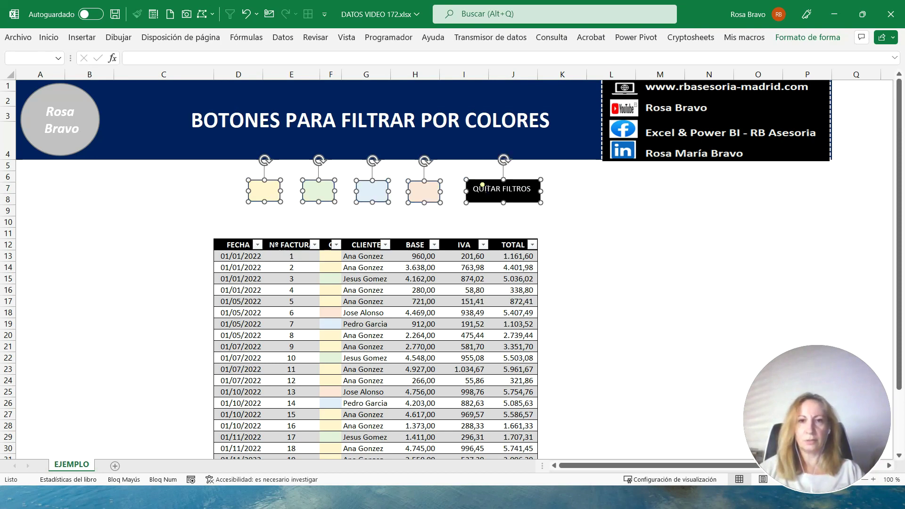
{"action": "left_click", "coordinate": [807, 37]}
{"action": "left_click", "coordinate": [728, 56]}
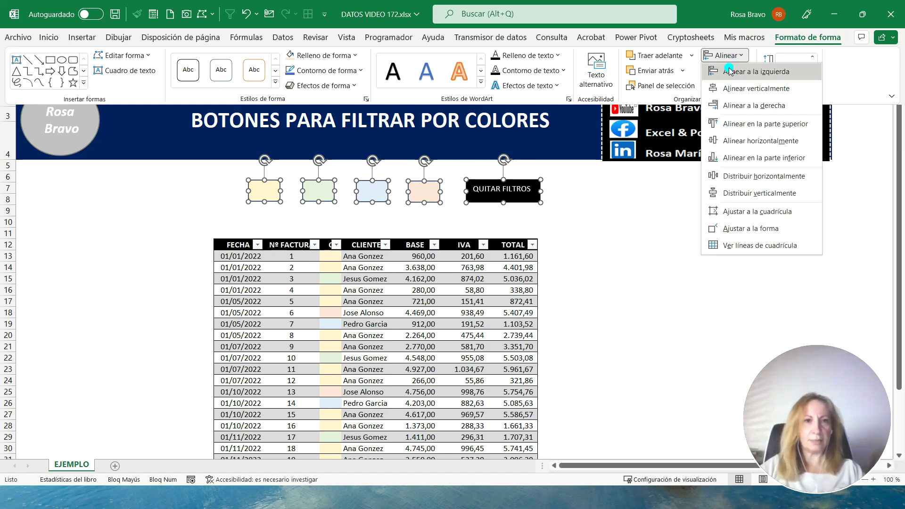
{"action": "left_click", "coordinate": [739, 140]}
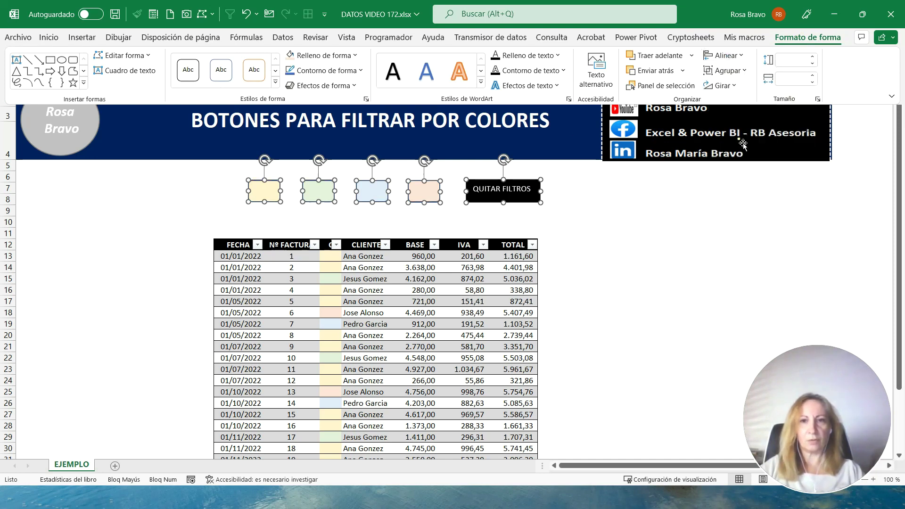
{"action": "left_click", "coordinate": [373, 194]}
{"action": "left_click_drag", "start_coordinate": [373, 194], "coordinate": [356, 202]}
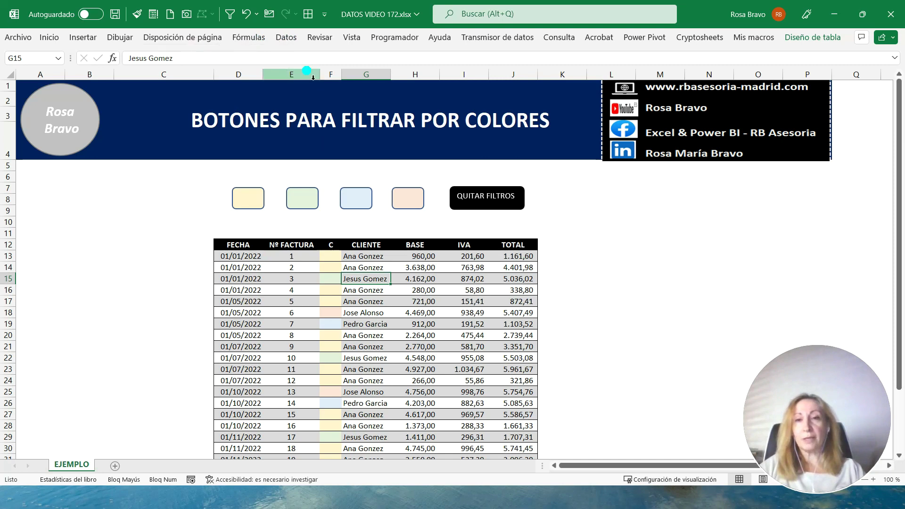
{"action": "left_click", "coordinate": [391, 38]}
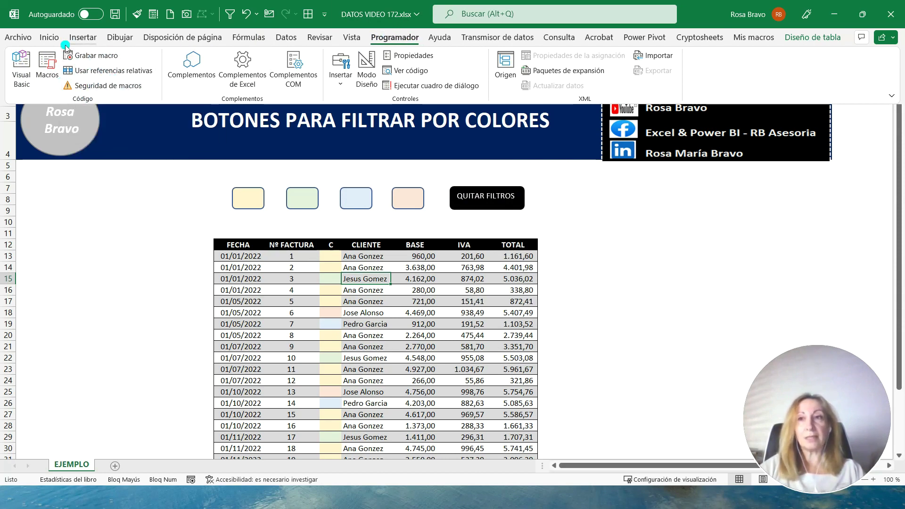
{"action": "left_click", "coordinate": [18, 37]}
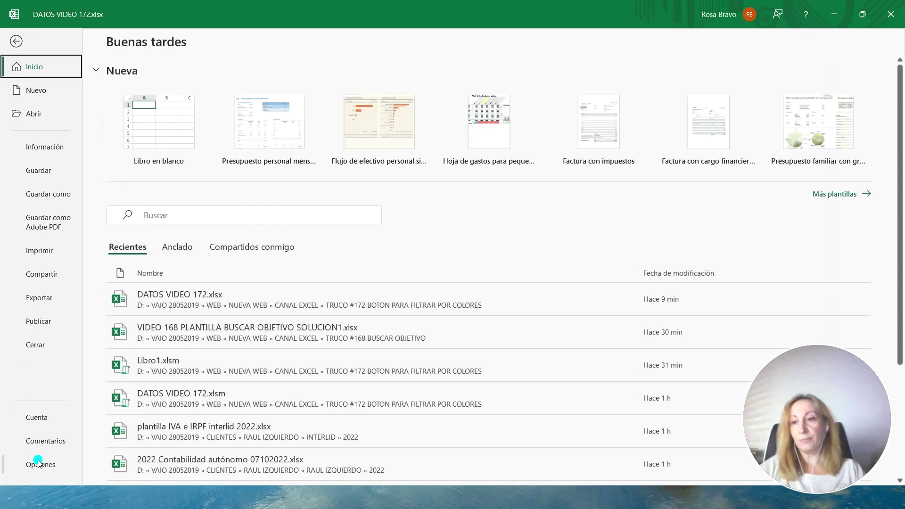
{"action": "left_click", "coordinate": [40, 464]}
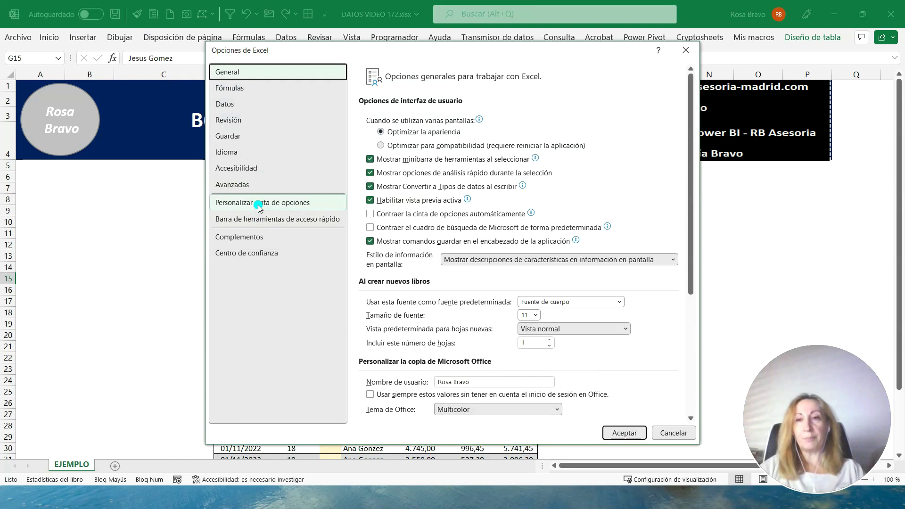
{"action": "left_click", "coordinate": [258, 206]}
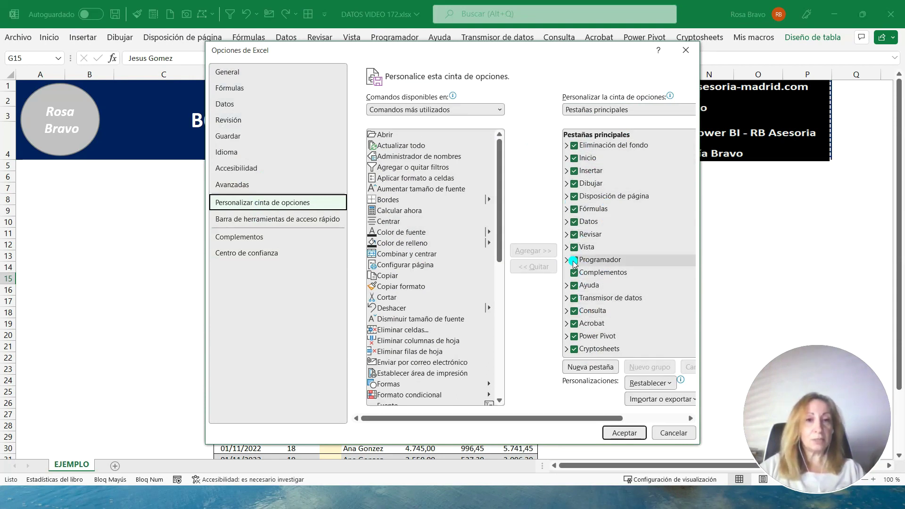
{"action": "left_click", "coordinate": [589, 260]}
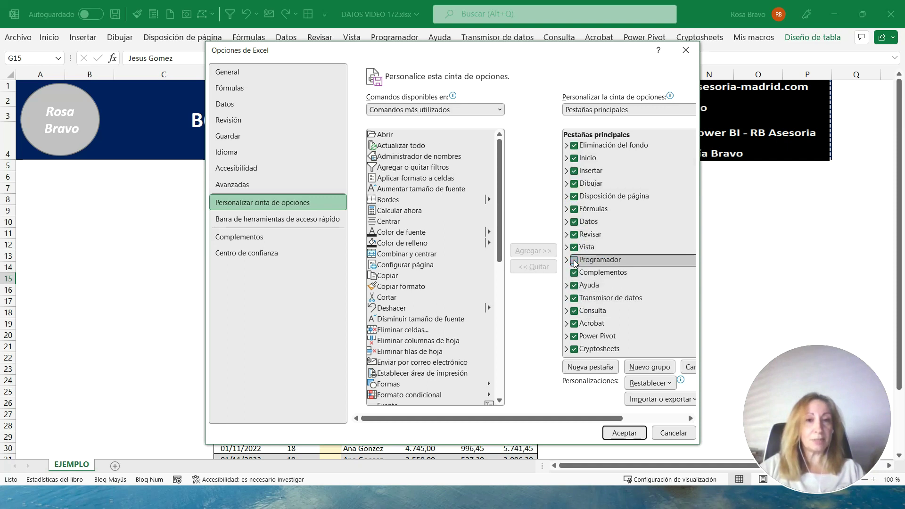
{"action": "left_click", "coordinate": [624, 433]}
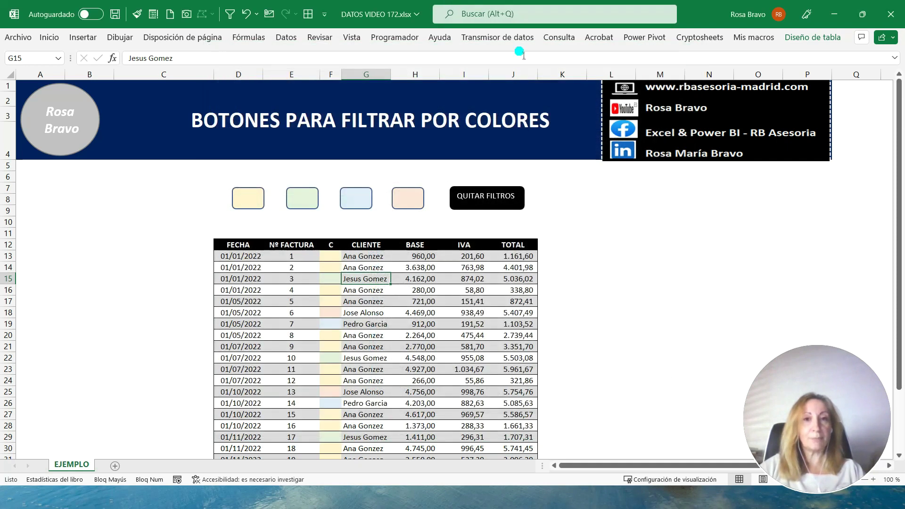
Step: Switch filtering on from the CLIENTE header in G12 and show the Programador tab
{"action": "left_click", "coordinate": [394, 39]}
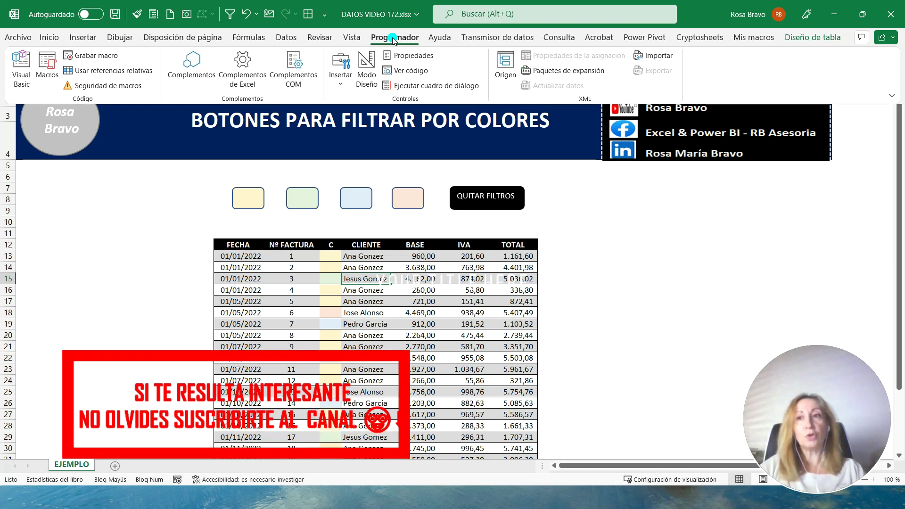
{"action": "left_click", "coordinate": [270, 186]}
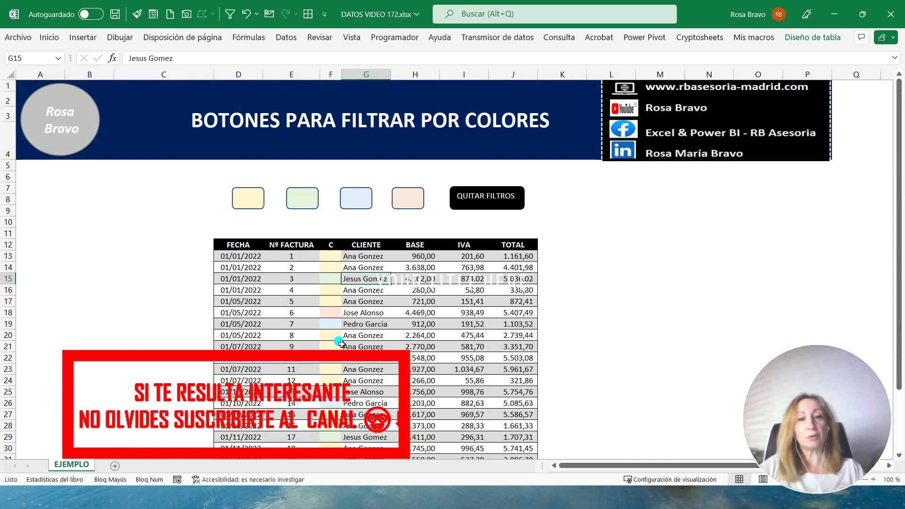
{"action": "left_click", "coordinate": [369, 245]}
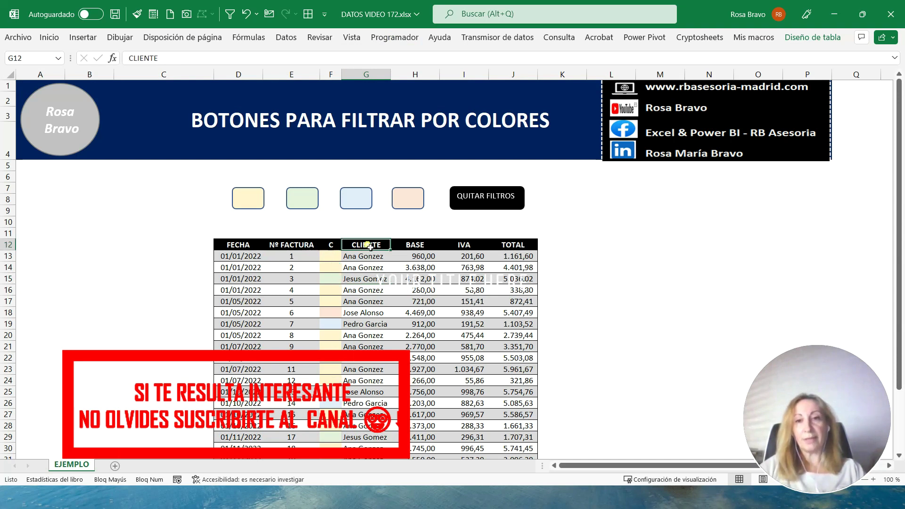
{"action": "left_click", "coordinate": [231, 15]}
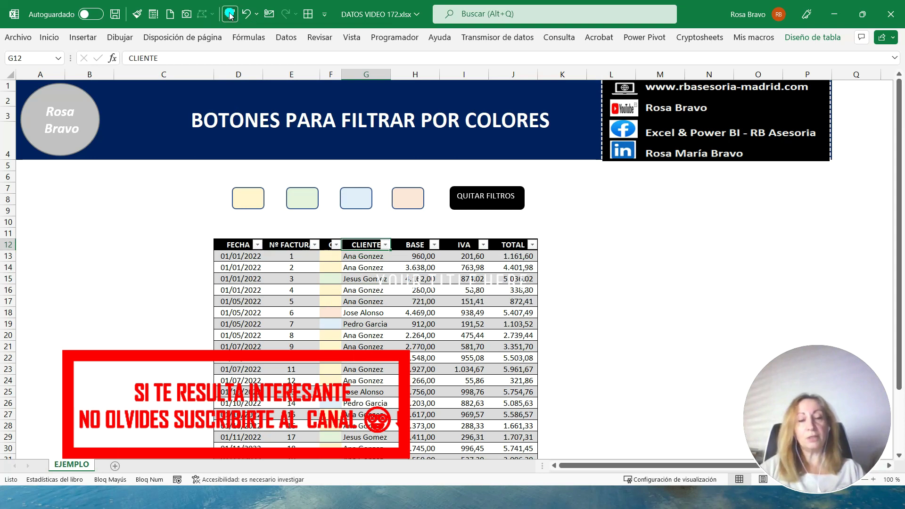
{"action": "left_click", "coordinate": [409, 36]}
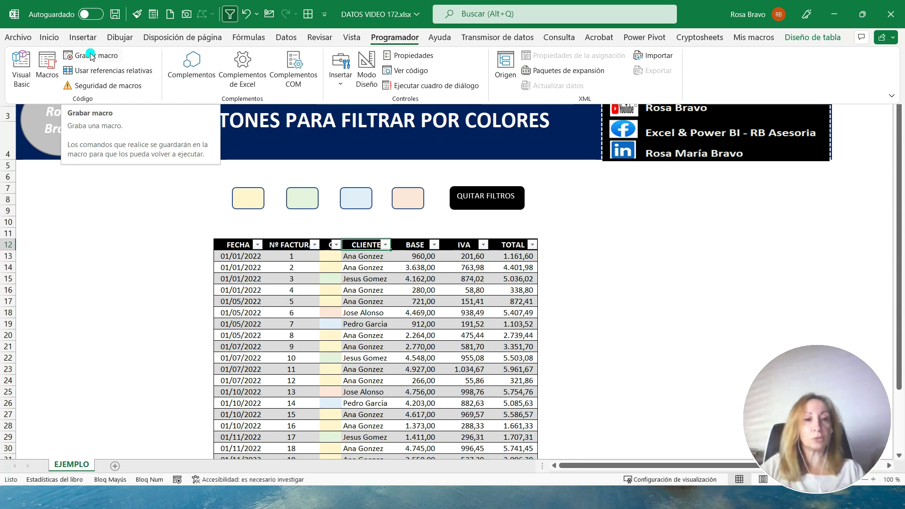
Step: Start recording a macro named AMARILLO and filter column C to yellow cells
{"action": "left_click", "coordinate": [91, 57]}
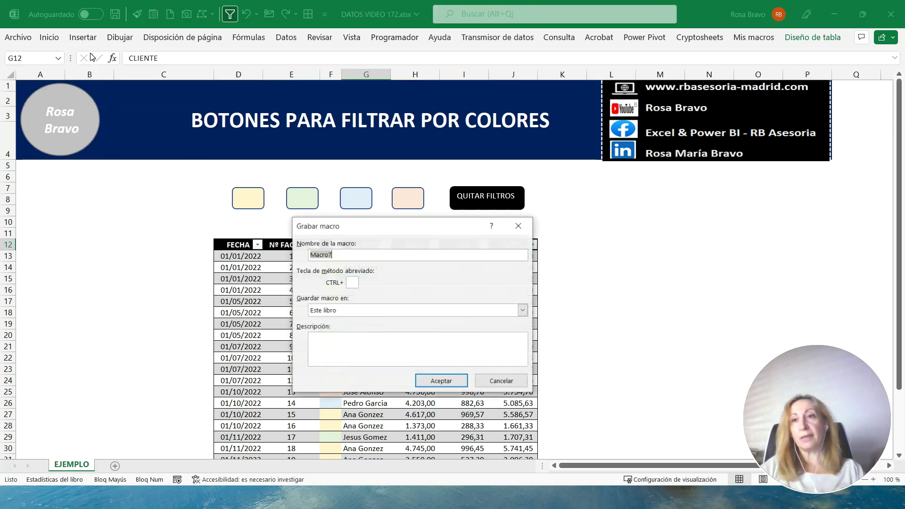
{"action": "type", "text": "AMARILLO"}
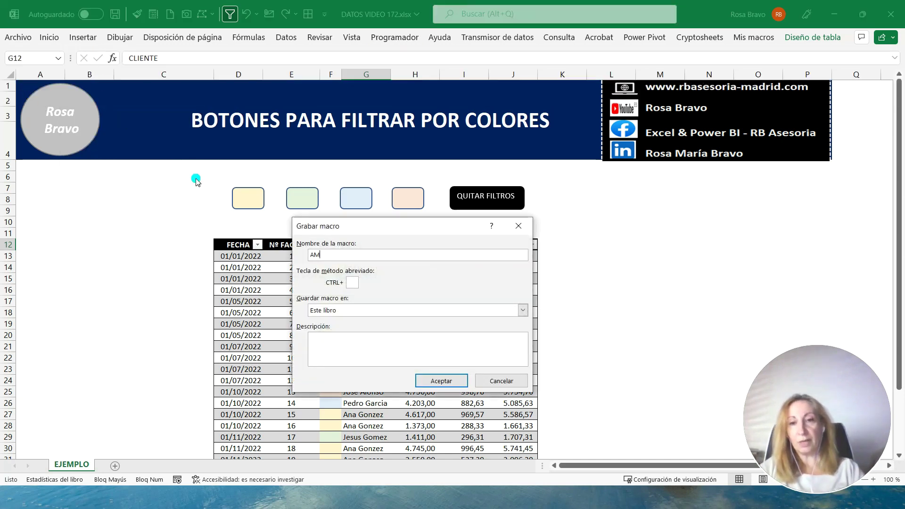
{"action": "left_click", "coordinate": [442, 379]}
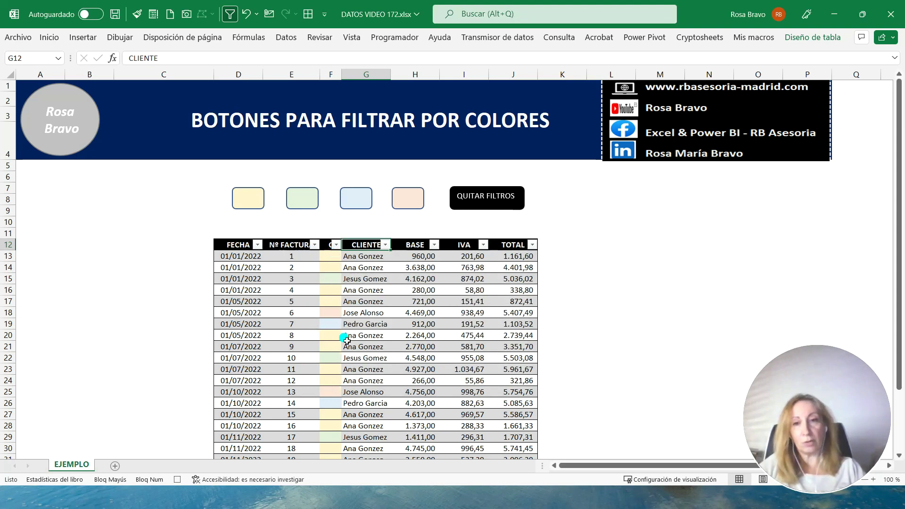
{"action": "left_click", "coordinate": [336, 245]}
{"action": "mouse_move", "coordinate": [215, 312]}
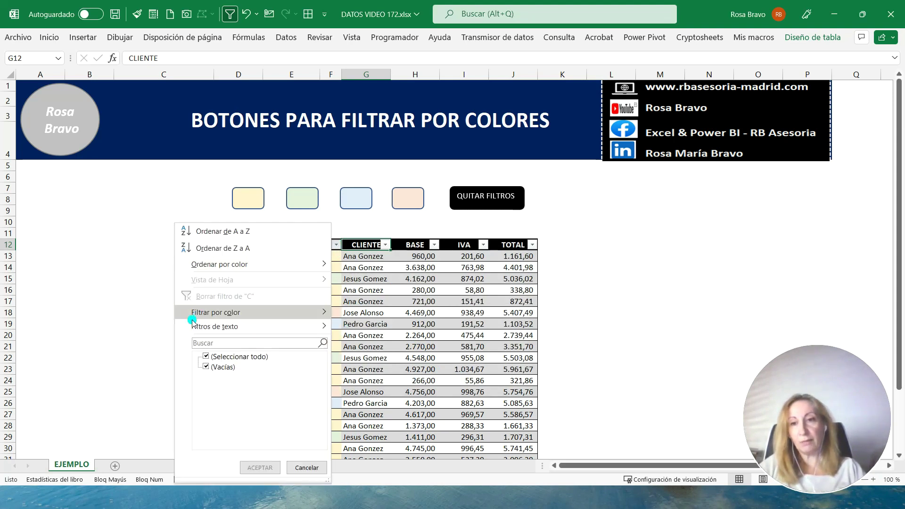
{"action": "left_click", "coordinate": [366, 329]}
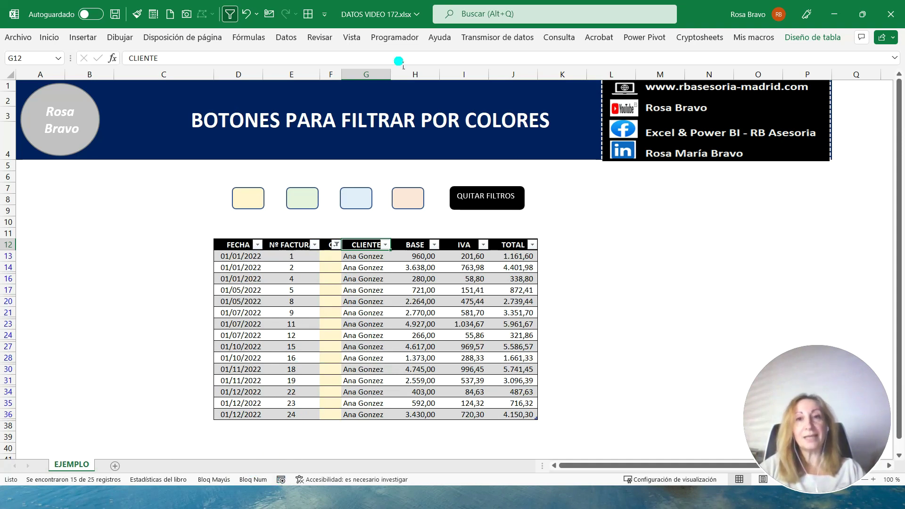
Step: Check that AMARILLO appears in the Macros list, then close it
{"action": "left_click", "coordinate": [395, 40]}
{"action": "left_click", "coordinate": [37, 75]}
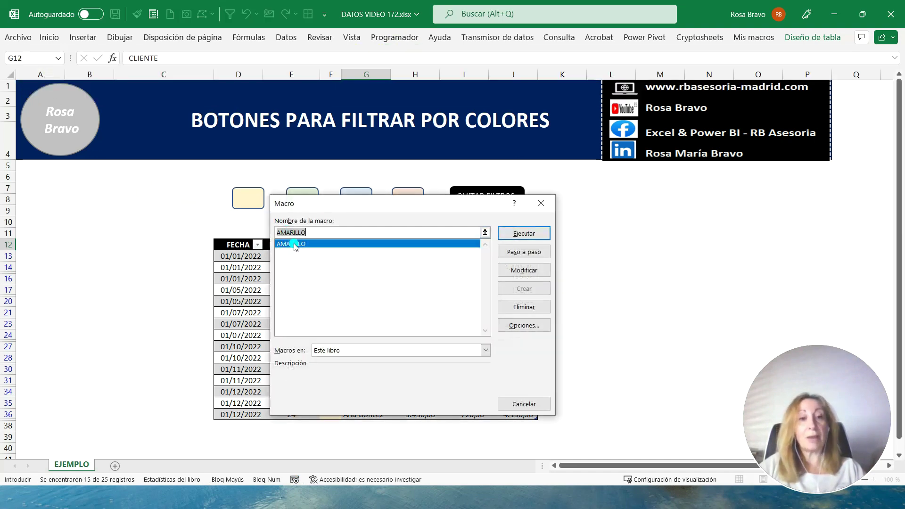
{"action": "left_click", "coordinate": [523, 410]}
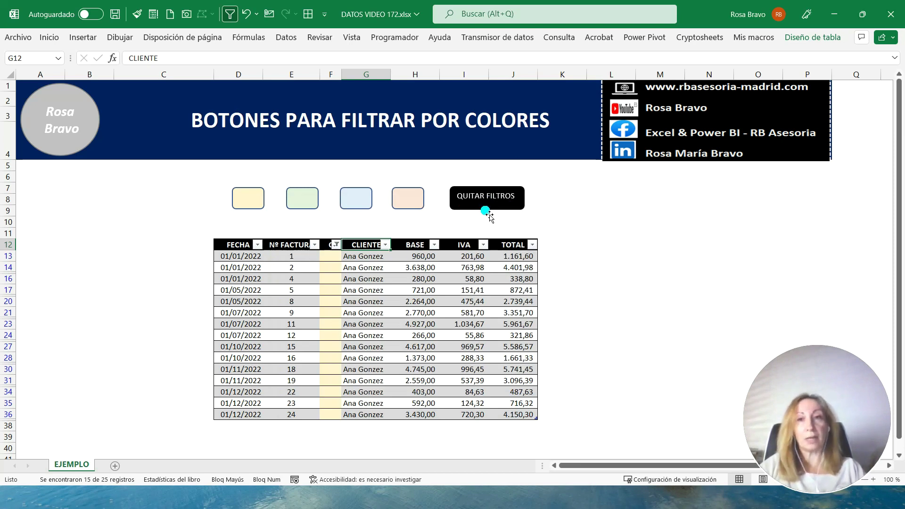
Step: Record a macro named QUITAR_FILTROS that clears the colour filter from column C
{"action": "left_click", "coordinate": [392, 38]}
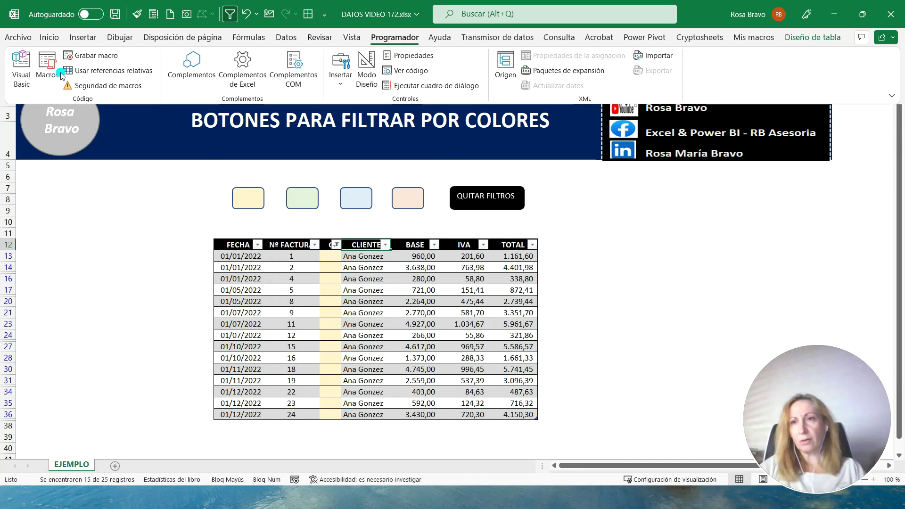
{"action": "left_click", "coordinate": [81, 56]}
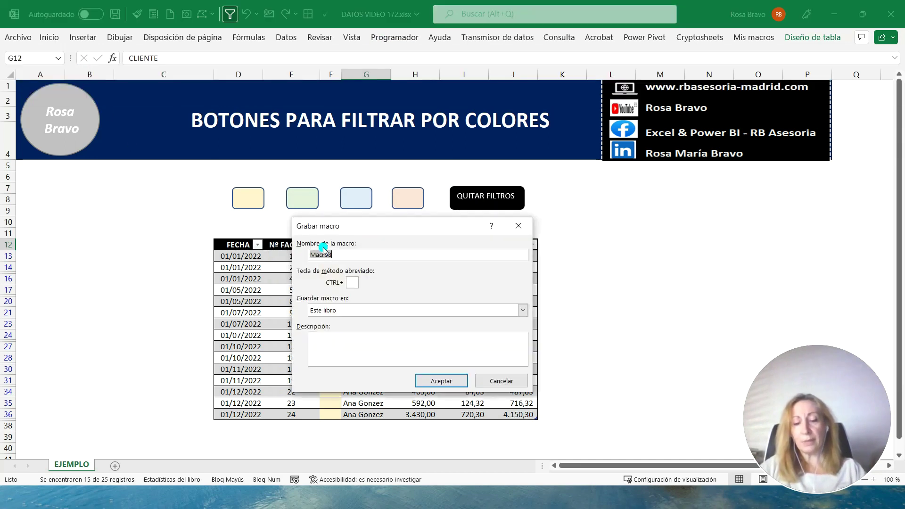
{"action": "type", "text": "QUITAR_"}
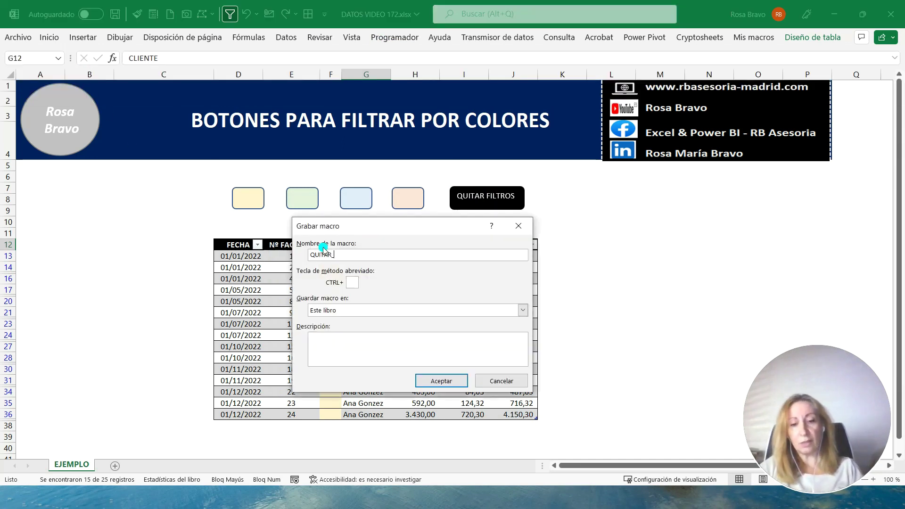
{"action": "type", "text": "OS"}
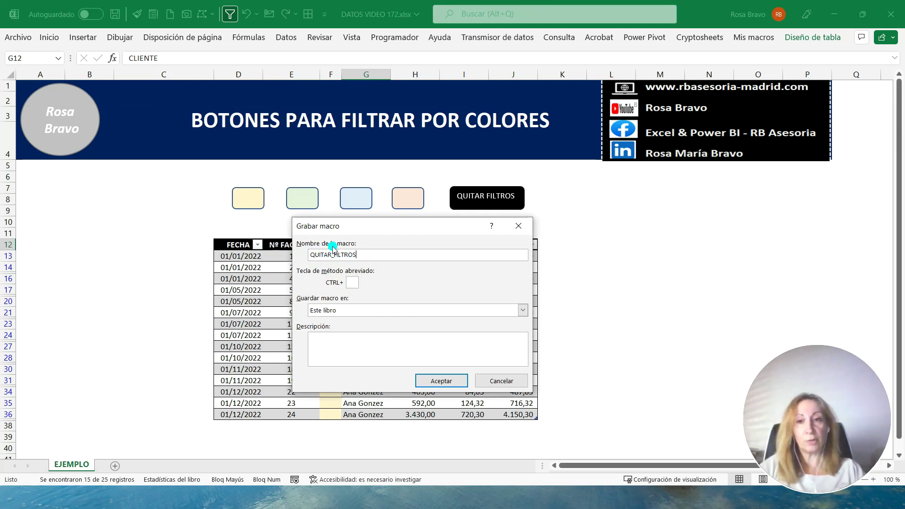
{"action": "left_click", "coordinate": [448, 381]}
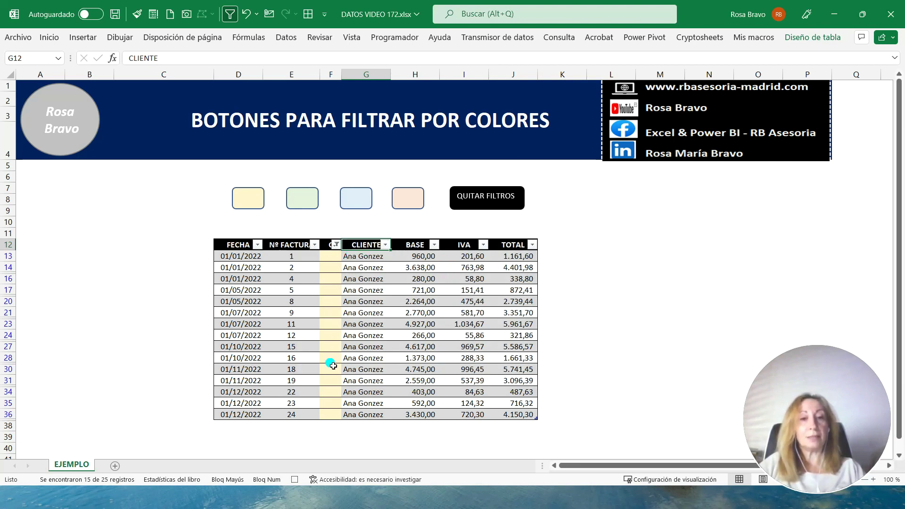
{"action": "left_click", "coordinate": [336, 246]}
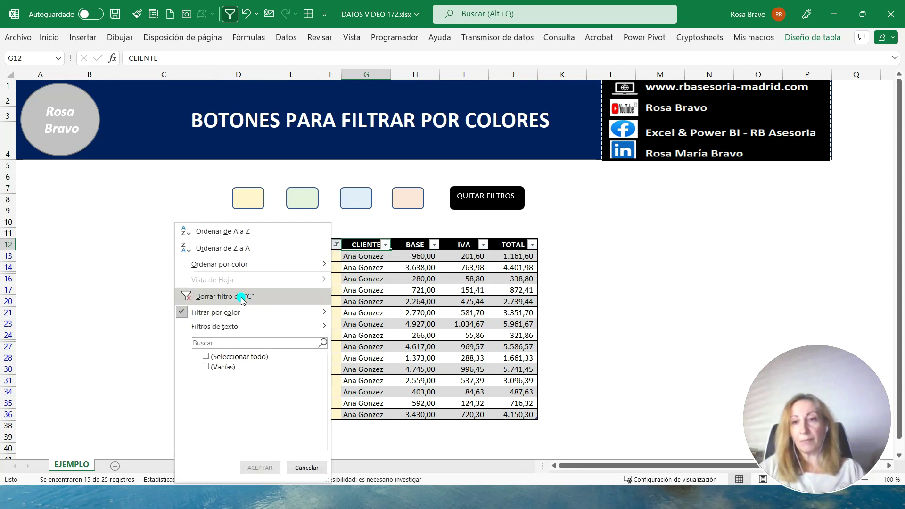
{"action": "left_click", "coordinate": [210, 297]}
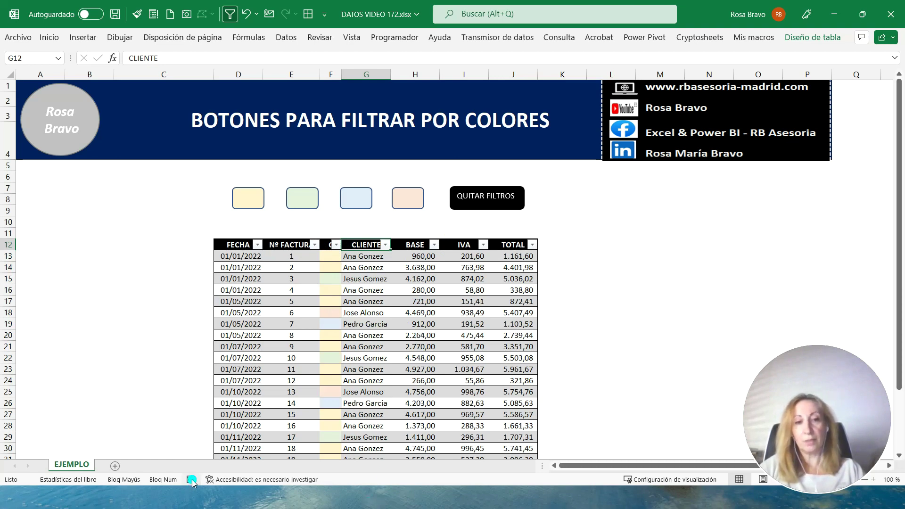
Step: Review the list of saved macros on the Programador tab
{"action": "left_click", "coordinate": [394, 37]}
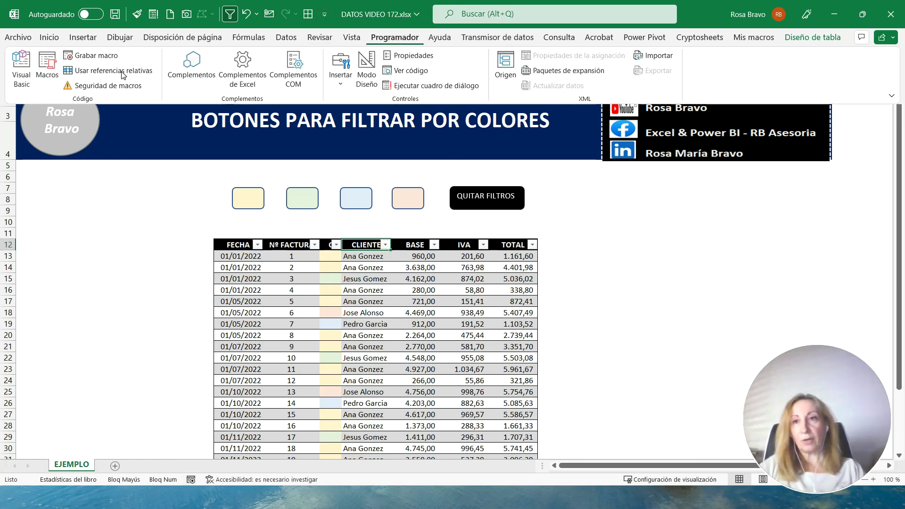
{"action": "left_click", "coordinate": [47, 66]}
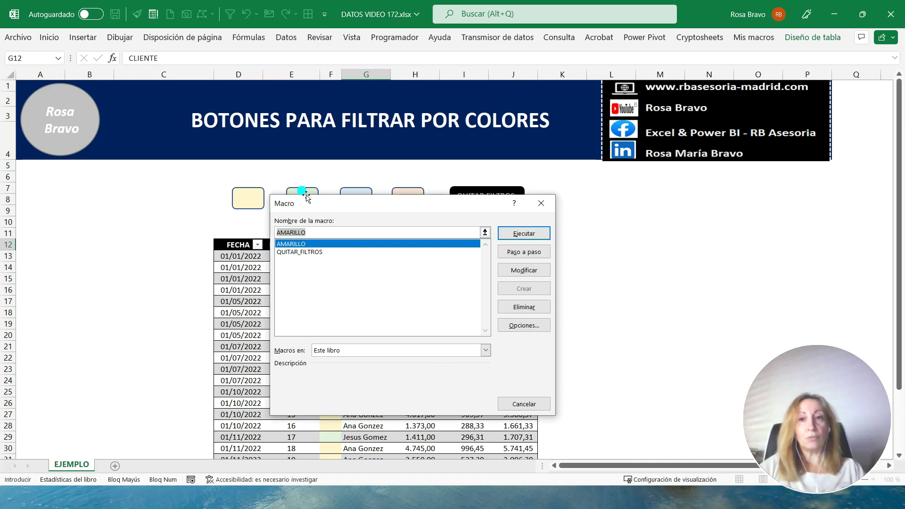
{"action": "left_click", "coordinate": [522, 404]}
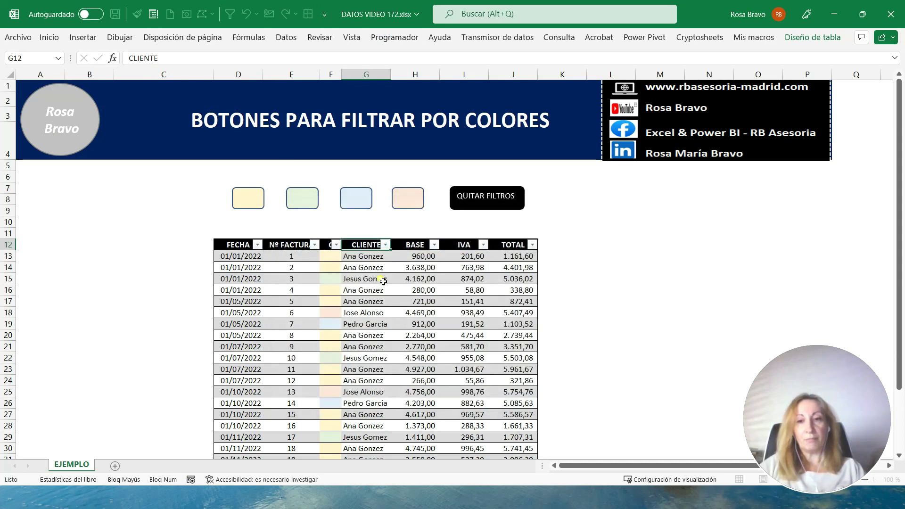
Step: Record a macro named VERDE that filters column C to green cells
{"action": "left_click", "coordinate": [396, 37]}
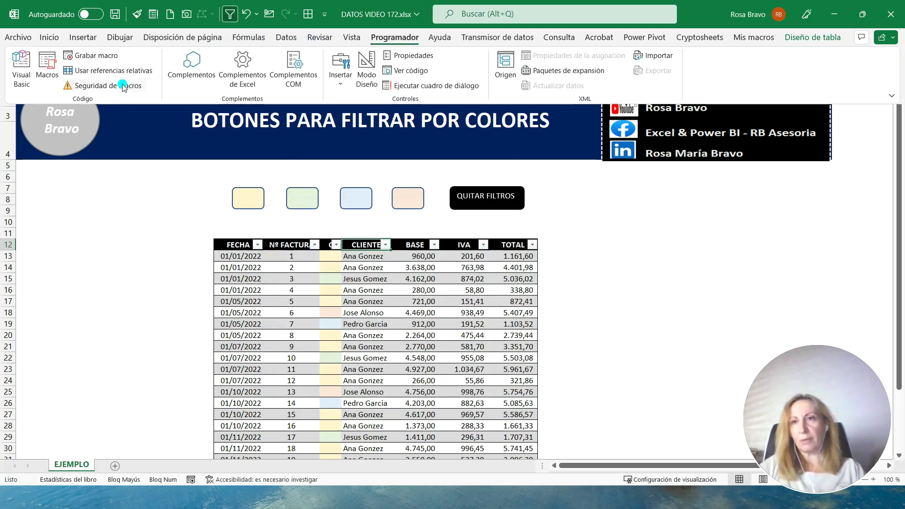
{"action": "left_click", "coordinate": [103, 55]}
{"action": "type", "text": "VERDE"}
{"action": "left_click", "coordinate": [427, 381]}
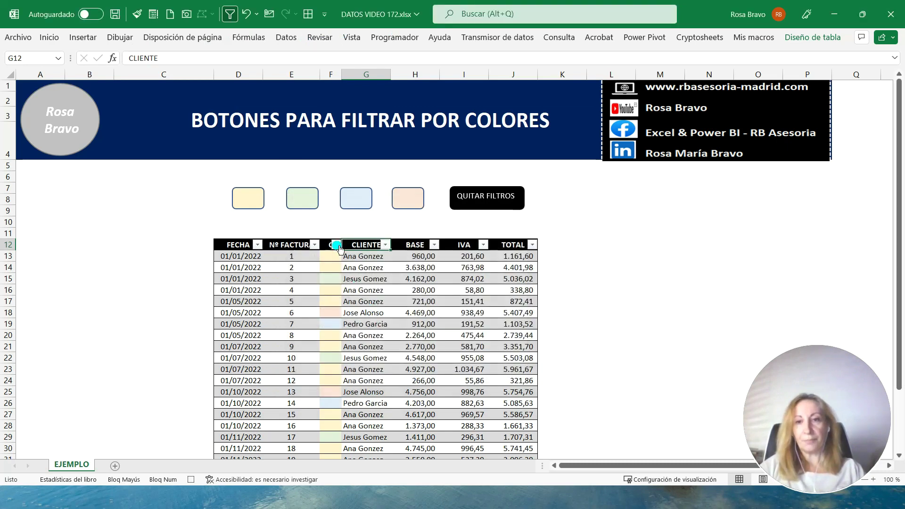
{"action": "left_click", "coordinate": [335, 245]}
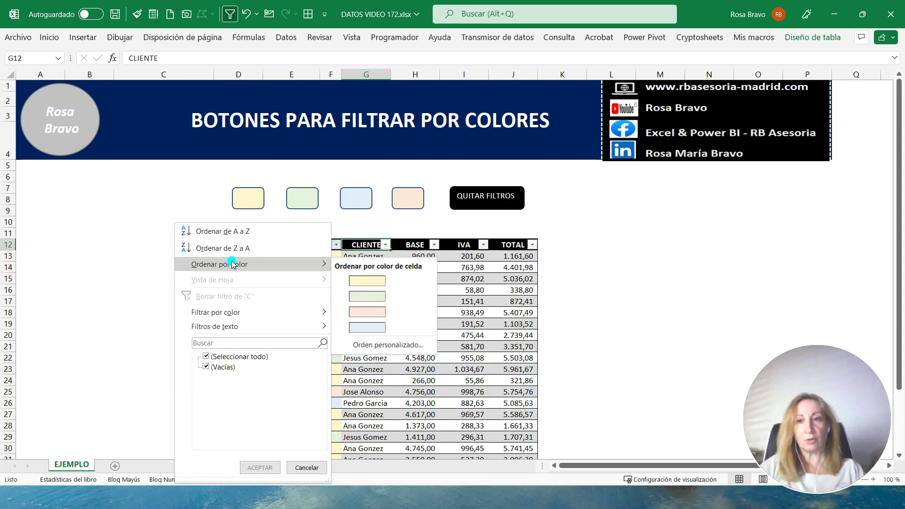
{"action": "mouse_move", "coordinate": [216, 312]}
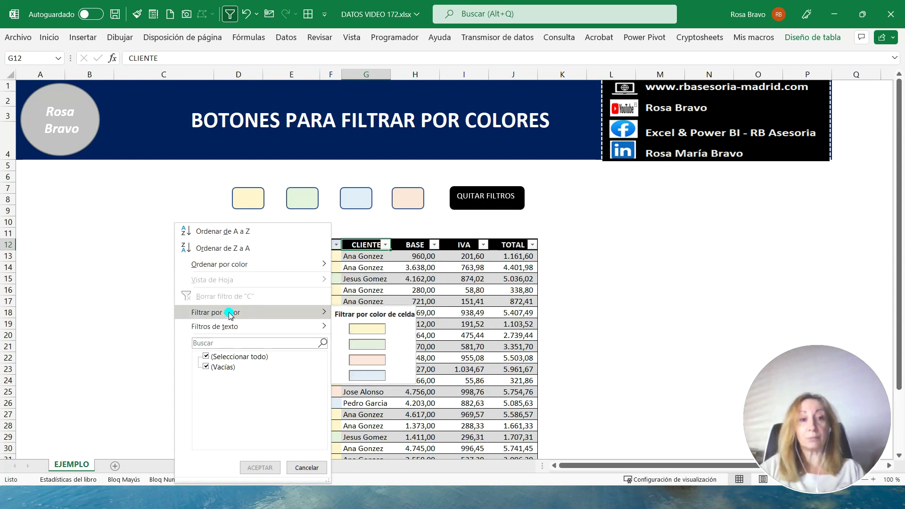
{"action": "left_click", "coordinate": [368, 344]}
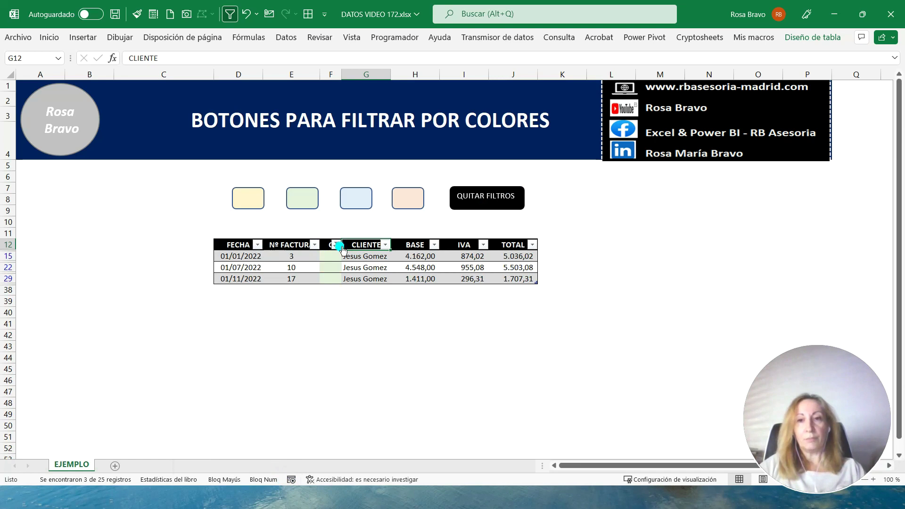
Step: Toggle filtering off and back on from header F12 so all invoices show
{"action": "left_click", "coordinate": [235, 19]}
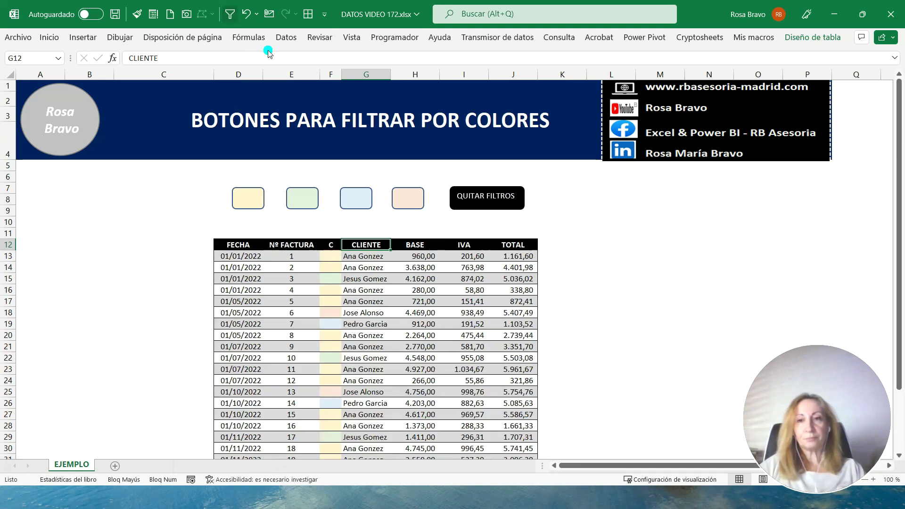
{"action": "left_click", "coordinate": [335, 246]}
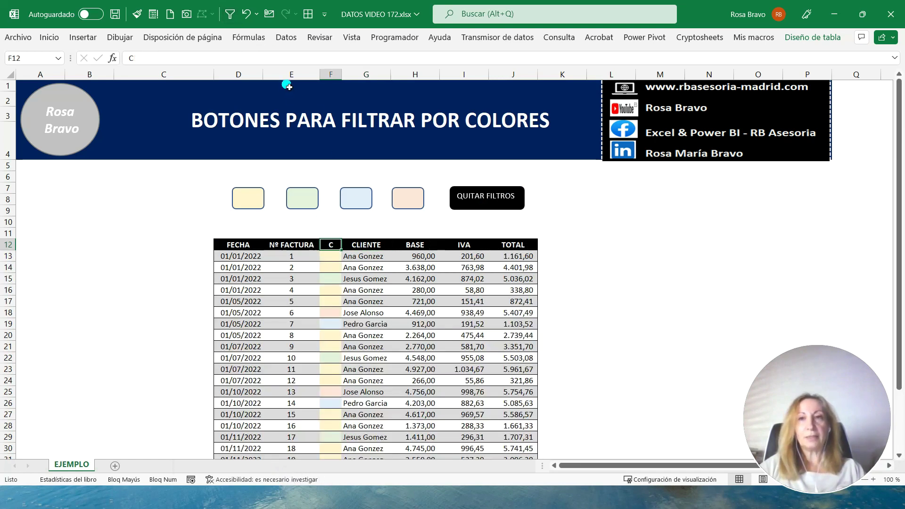
{"action": "left_click", "coordinate": [230, 14]}
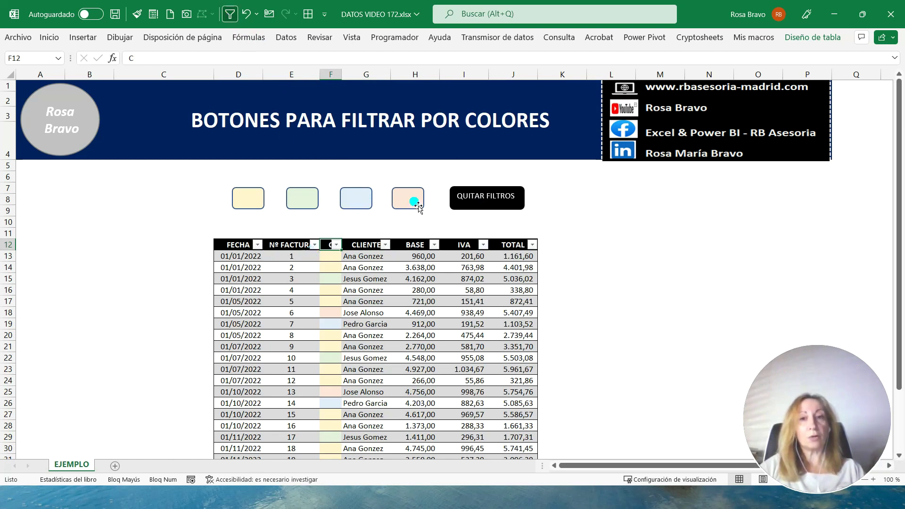
Step: Record a macro named AZUL that filters column C to blue cells
{"action": "left_click", "coordinate": [395, 38]}
{"action": "left_click", "coordinate": [91, 56]}
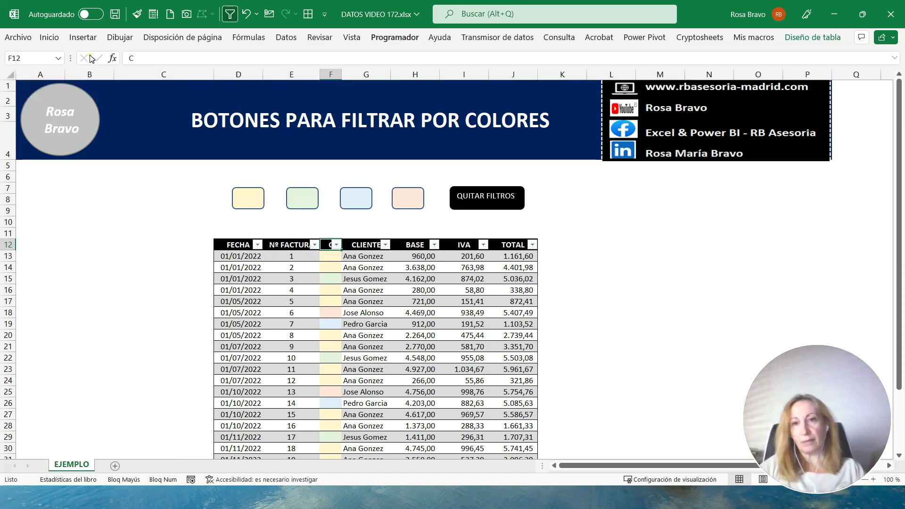
{"action": "type", "text": "Z"}
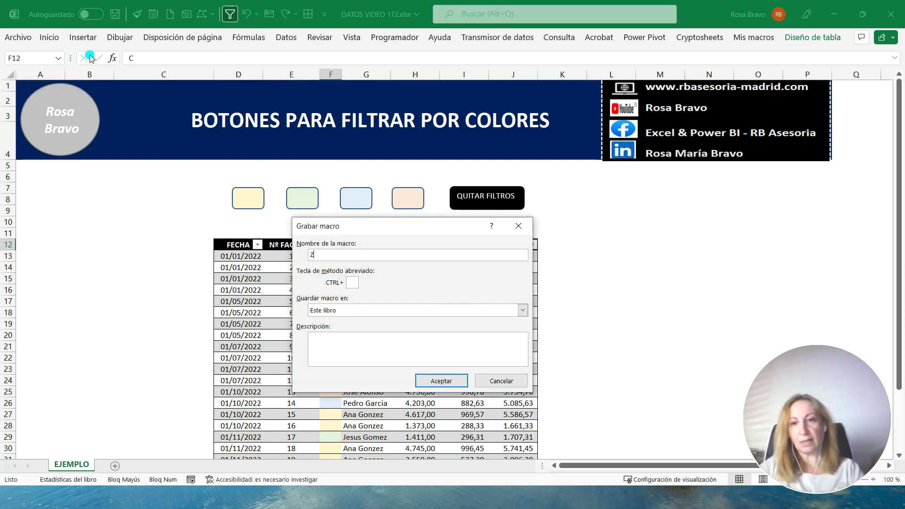
{"action": "type", "text": "UL"}
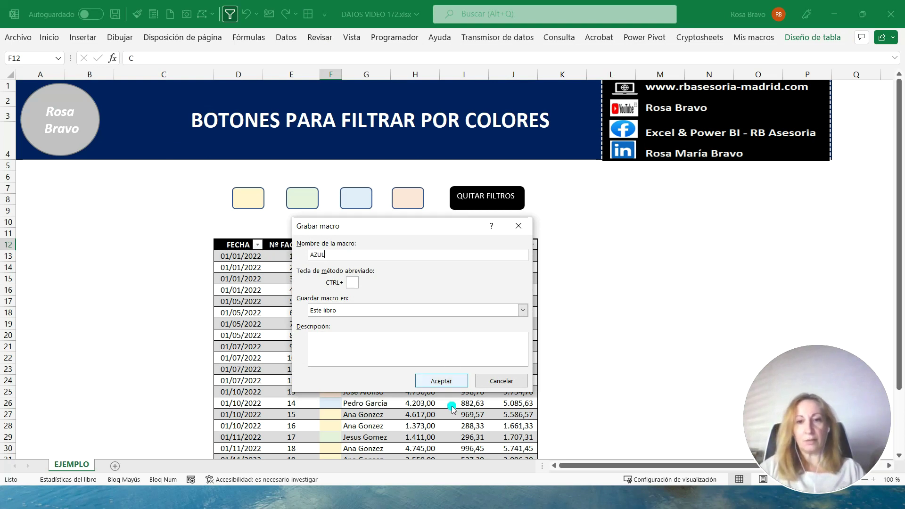
{"action": "left_click", "coordinate": [442, 382]}
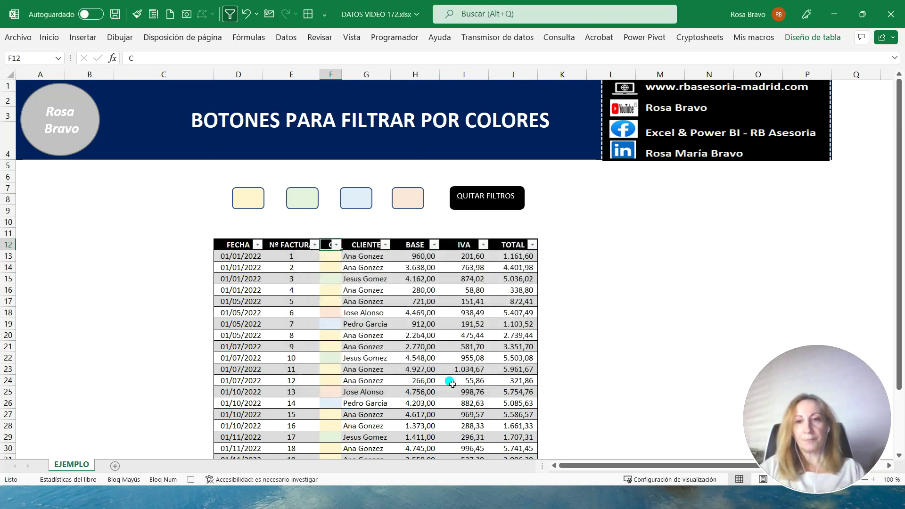
{"action": "left_click", "coordinate": [338, 245]}
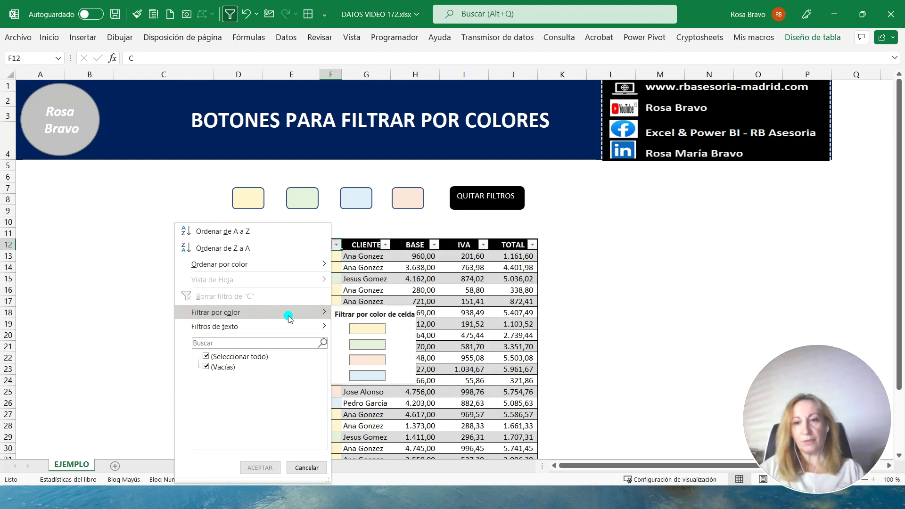
{"action": "left_click", "coordinate": [360, 376]}
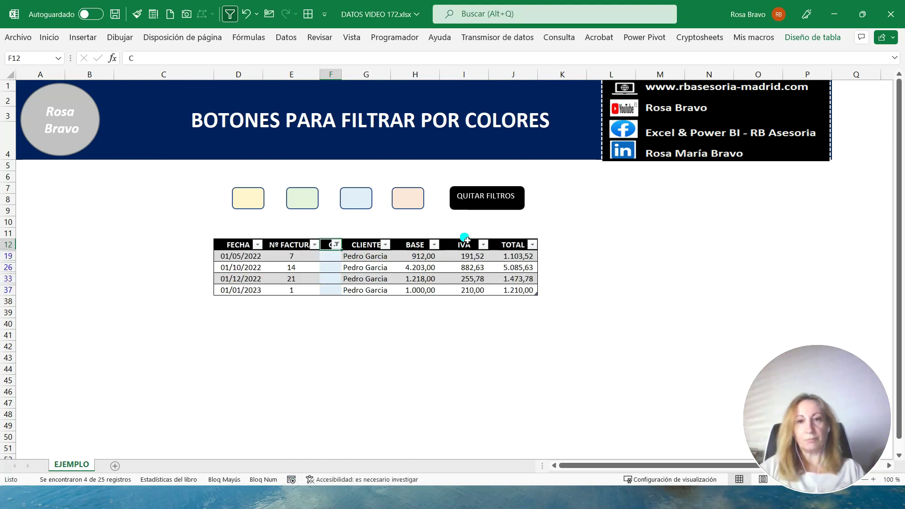
Step: Reset filtering, then record a NARANJA macro filtering column C to orange cells
{"action": "left_click", "coordinate": [235, 18]}
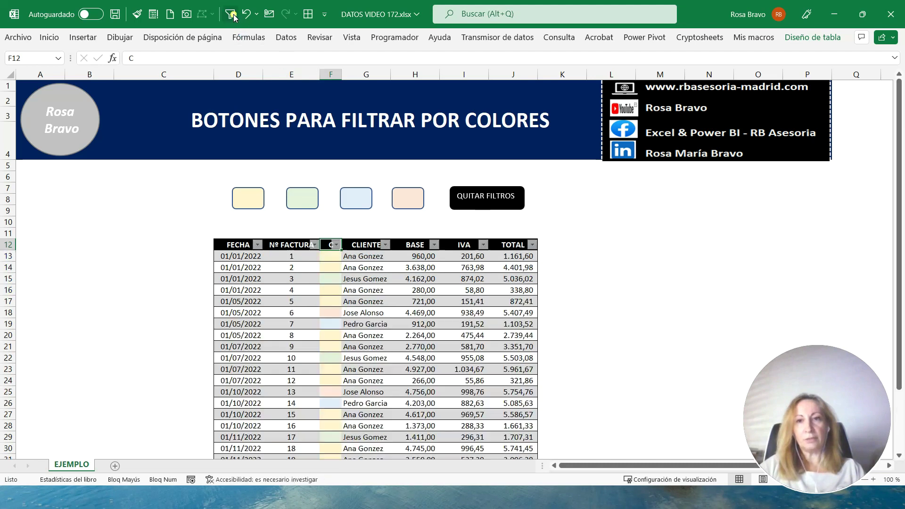
{"action": "left_click", "coordinate": [229, 13]}
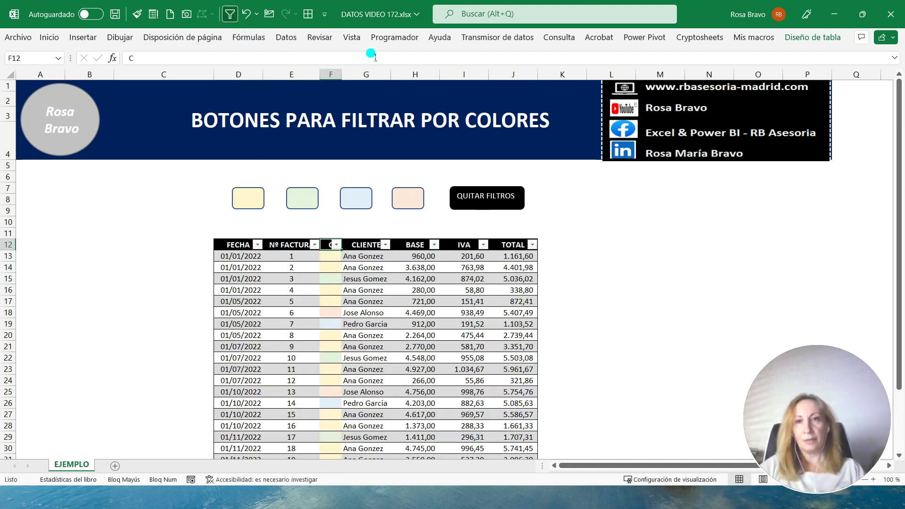
{"action": "left_click", "coordinate": [394, 37]}
{"action": "left_click", "coordinate": [95, 55]}
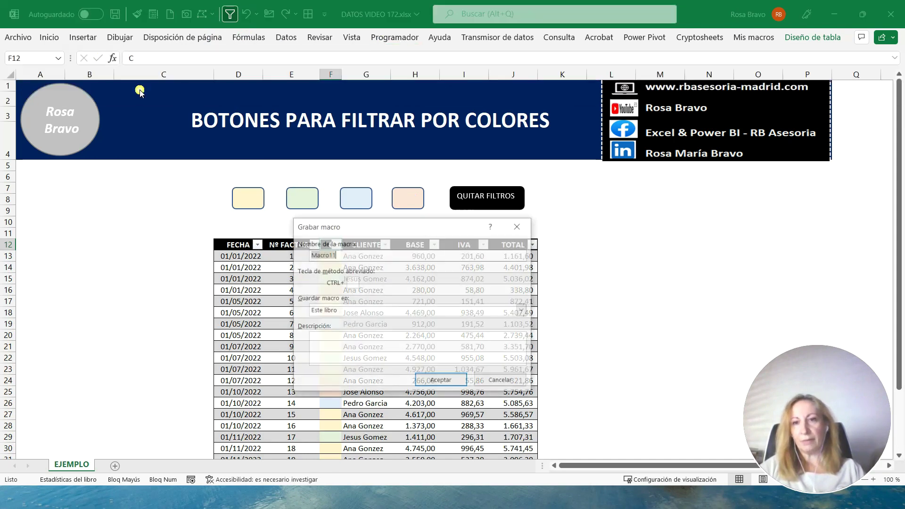
{"action": "type", "text": "NARANJA"}
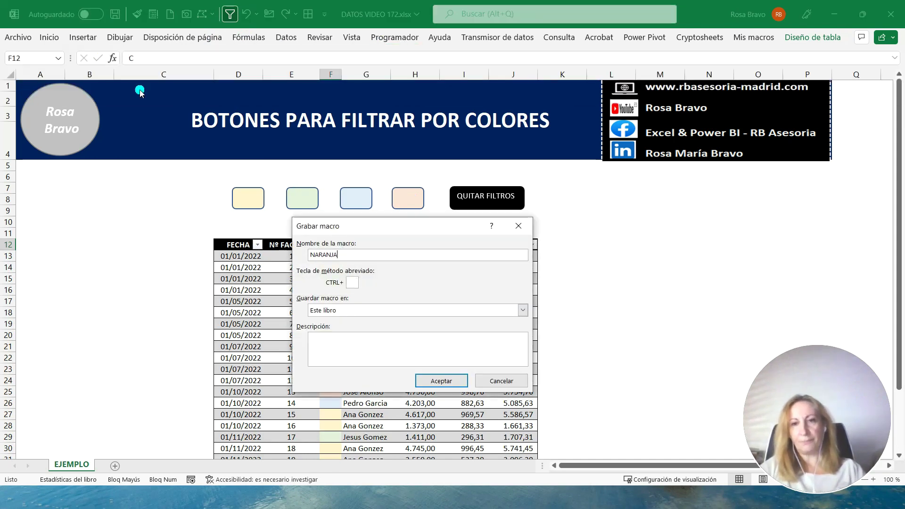
{"action": "left_click", "coordinate": [448, 382]}
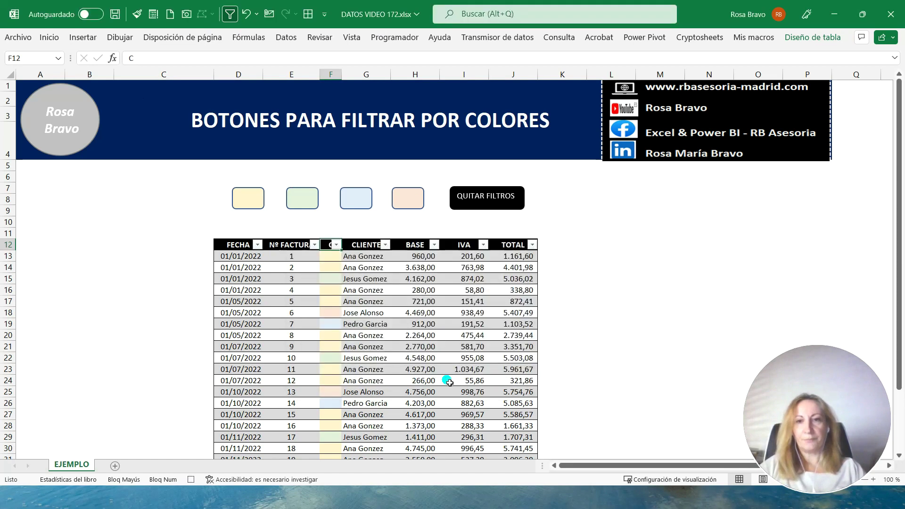
{"action": "left_click", "coordinate": [337, 247]}
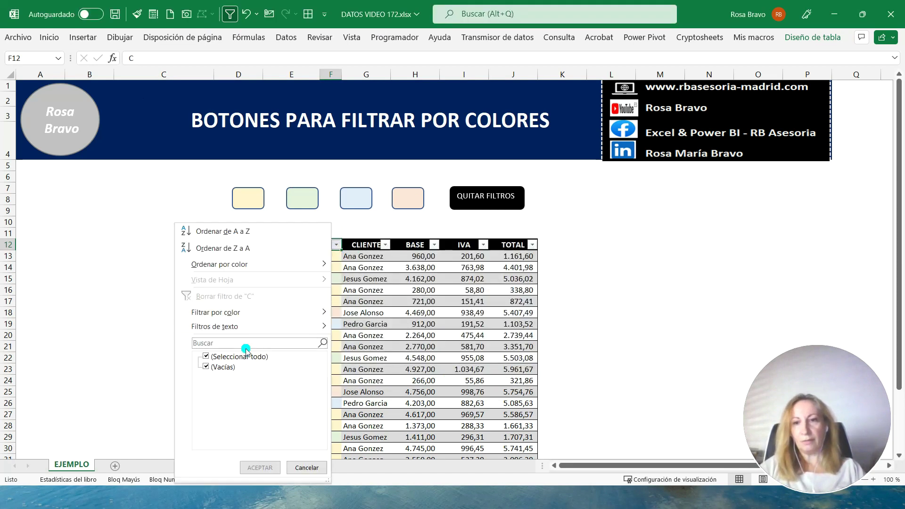
{"action": "mouse_move", "coordinate": [216, 312]}
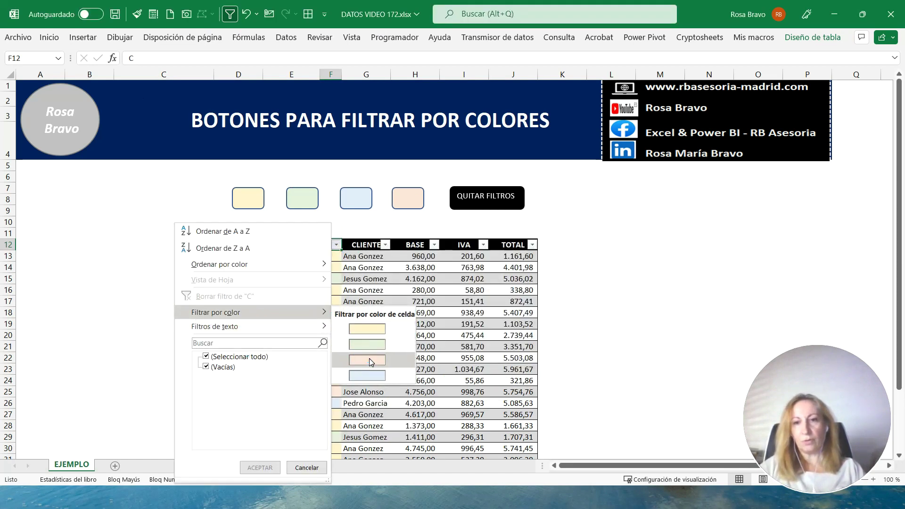
{"action": "left_click", "coordinate": [370, 361]}
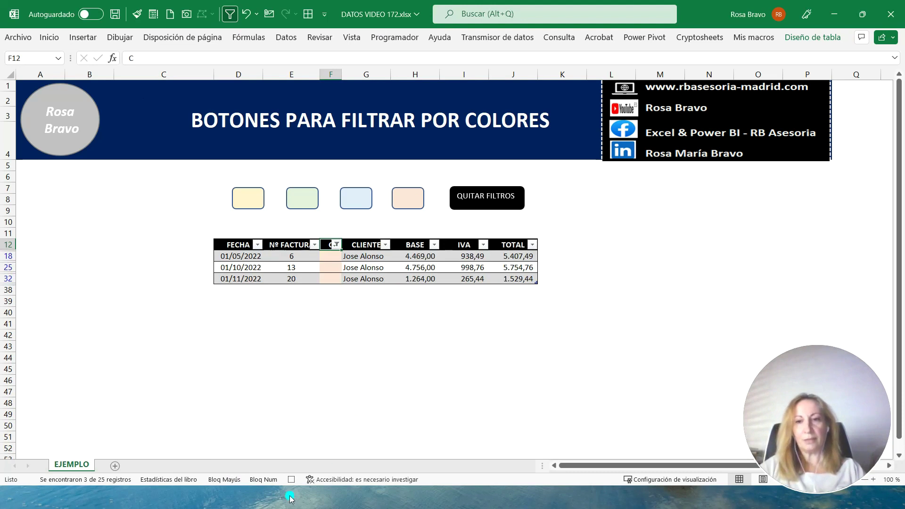
{"action": "left_click", "coordinate": [291, 479]}
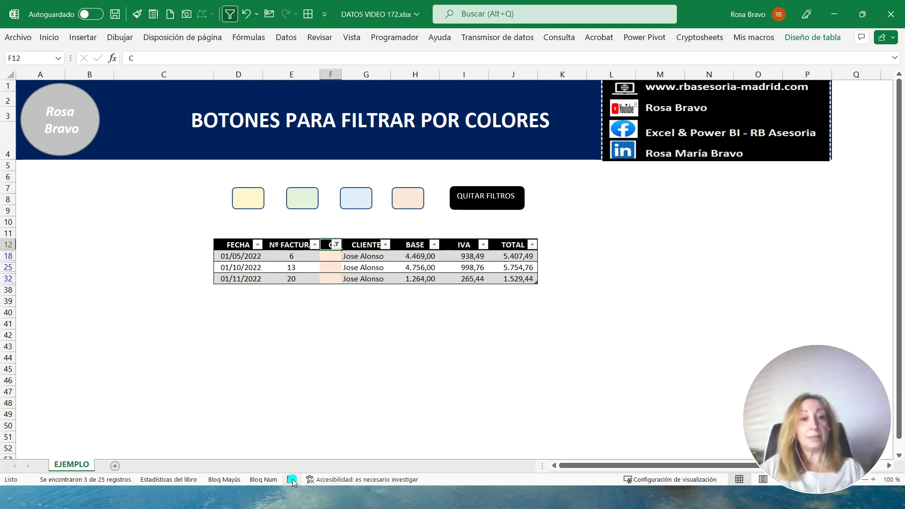
Step: Clear the column C colour filter so every invoice shows again
{"action": "left_click", "coordinate": [347, 245]}
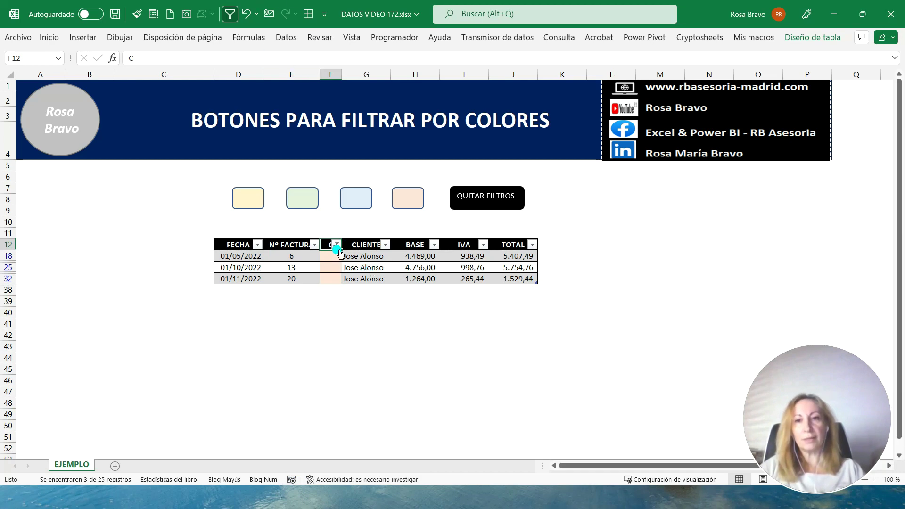
{"action": "left_click", "coordinate": [336, 244]}
{"action": "left_click", "coordinate": [223, 294]}
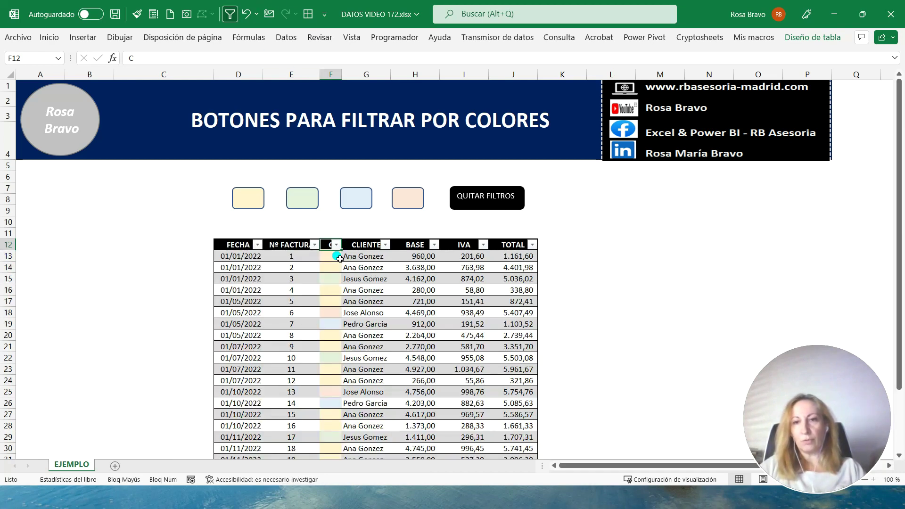
{"action": "left_click", "coordinate": [394, 37]}
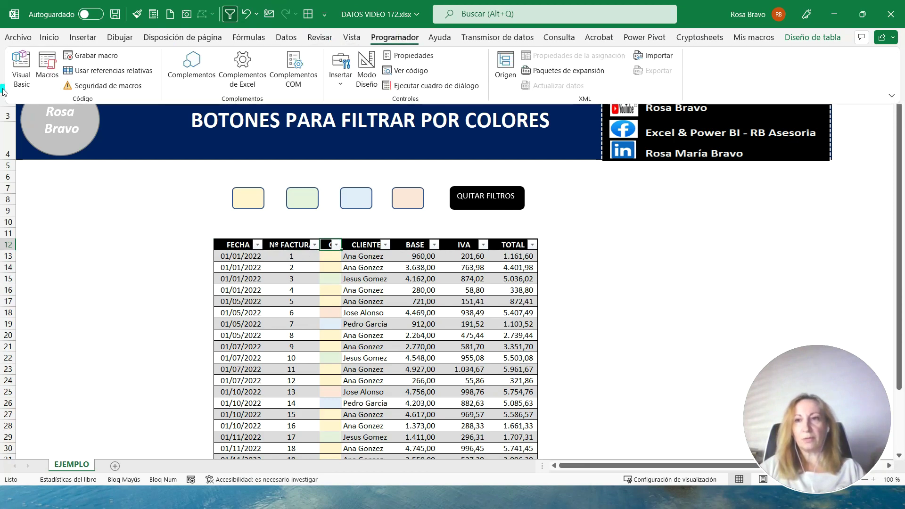
{"action": "left_click", "coordinate": [47, 75]}
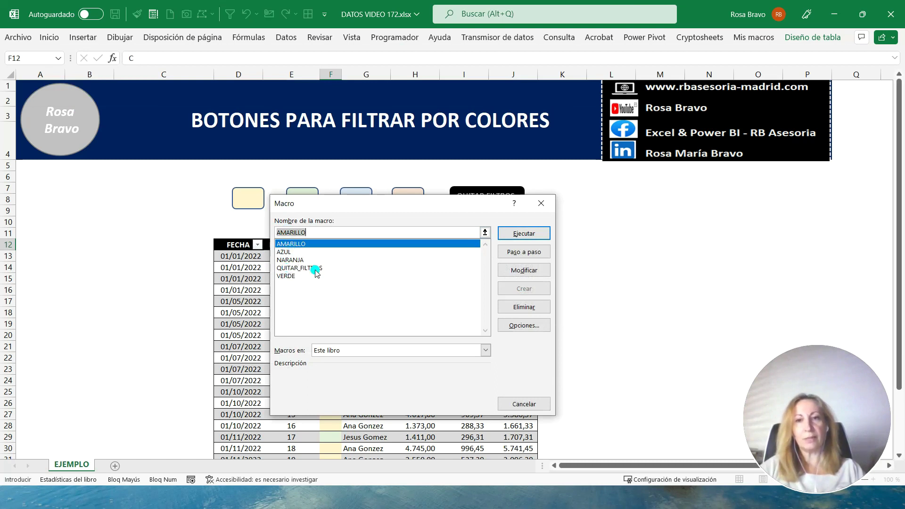
{"action": "left_click", "coordinate": [524, 404]}
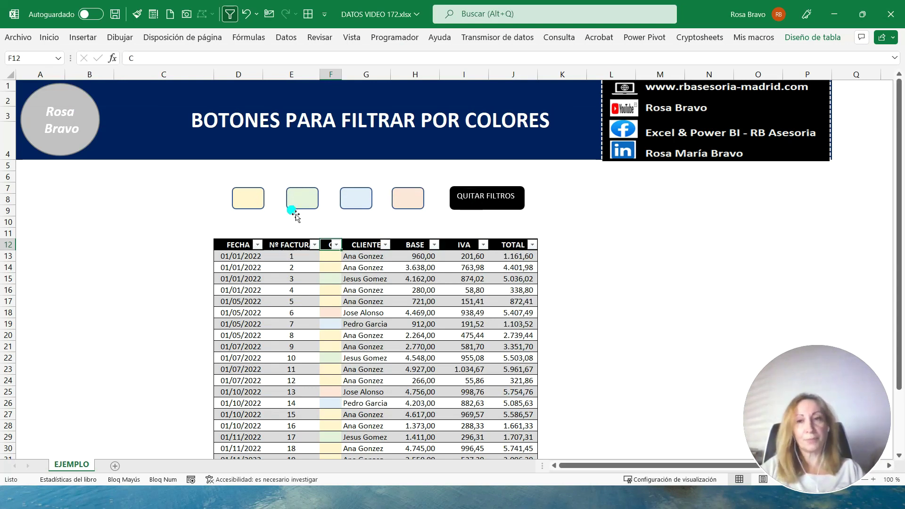
Step: Assign the AMARILLO macro to the yellow colour button
{"action": "left_click", "coordinate": [249, 198], "text": "ctrl"}
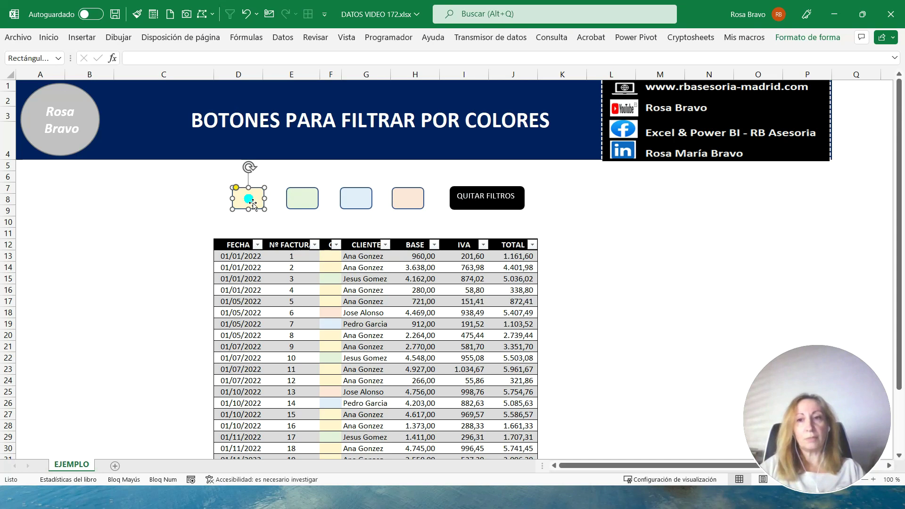
{"action": "right_click", "coordinate": [252, 203]}
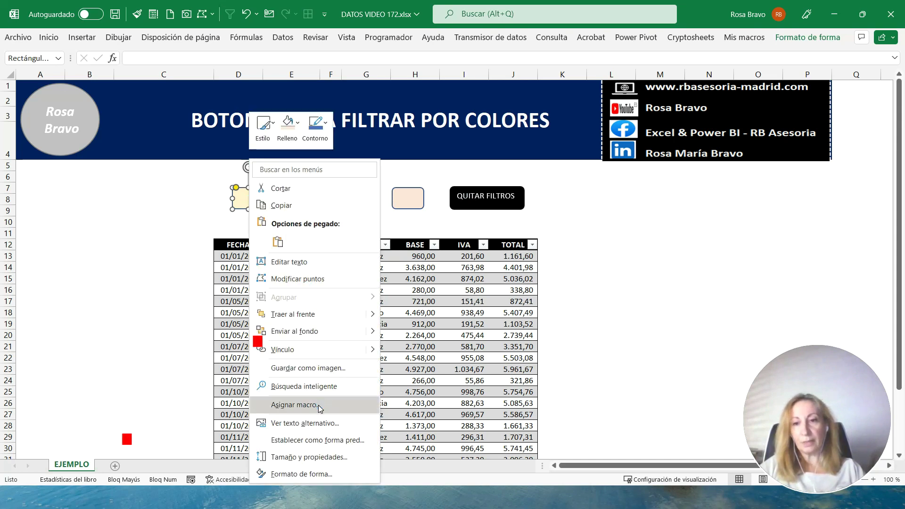
{"action": "left_click", "coordinate": [320, 405]}
{"action": "left_click", "coordinate": [206, 310]}
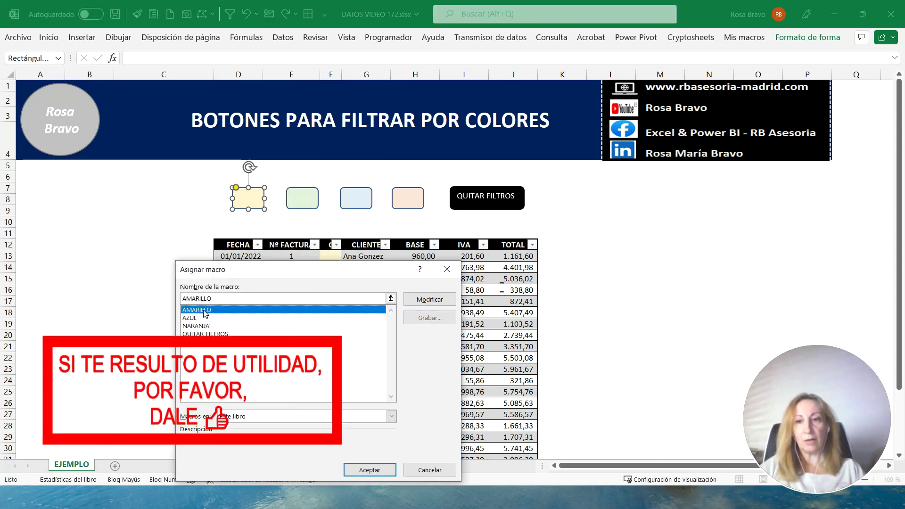
{"action": "left_click", "coordinate": [346, 469]}
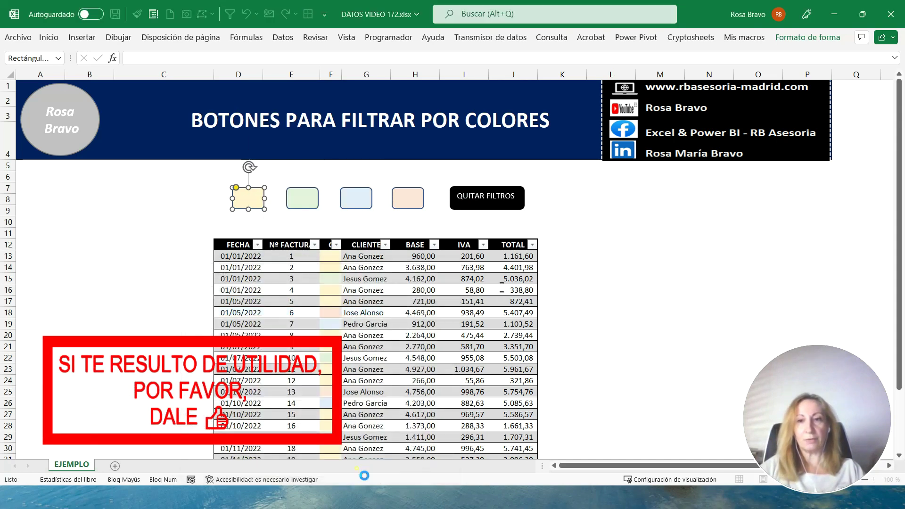
Step: Assign the green-filter macro to the green colour button
{"action": "left_click", "coordinate": [306, 198]}
{"action": "right_click", "coordinate": [307, 201]}
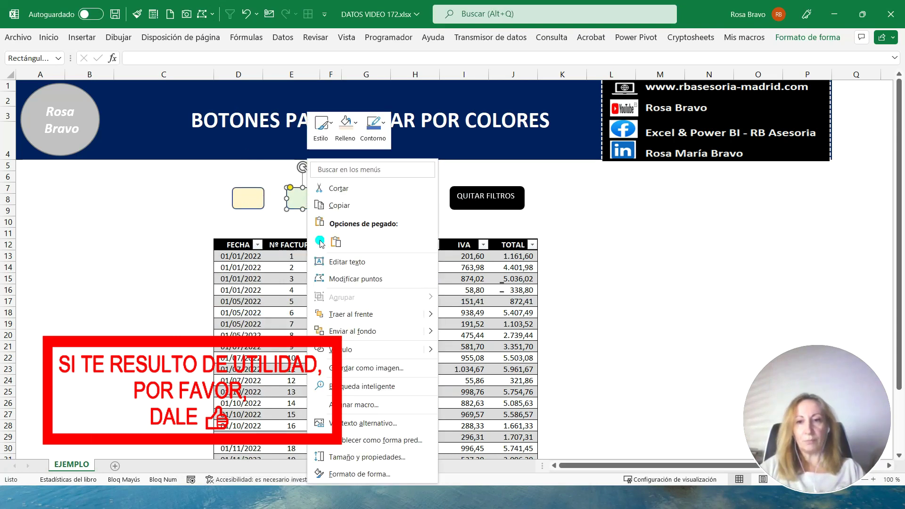
{"action": "left_click", "coordinate": [354, 404]}
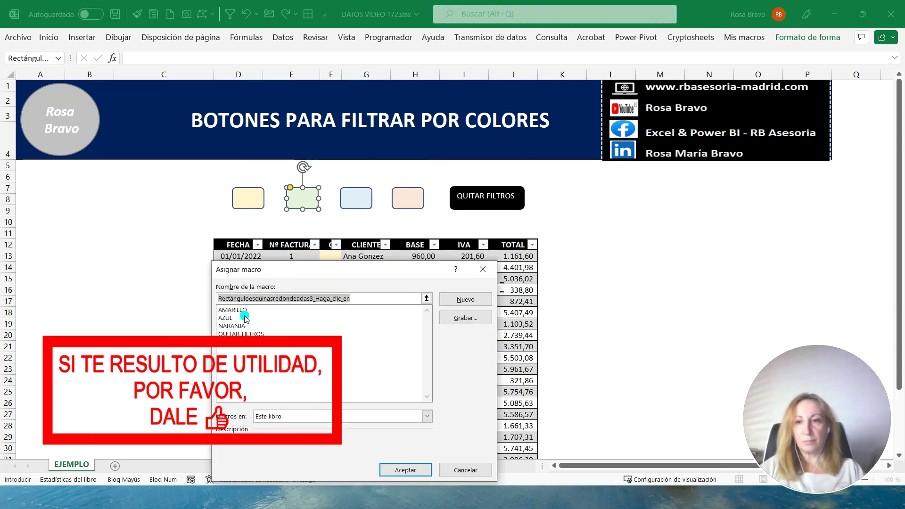
{"action": "left_click", "coordinate": [240, 342]}
{"action": "left_click", "coordinate": [403, 470]}
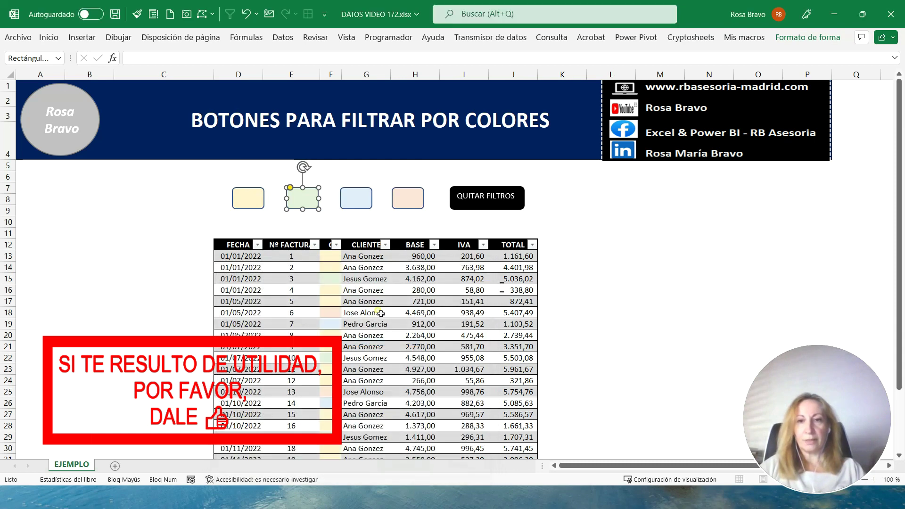
Step: Assign the AZUL macro to the blue colour button
{"action": "right_click", "coordinate": [364, 201]}
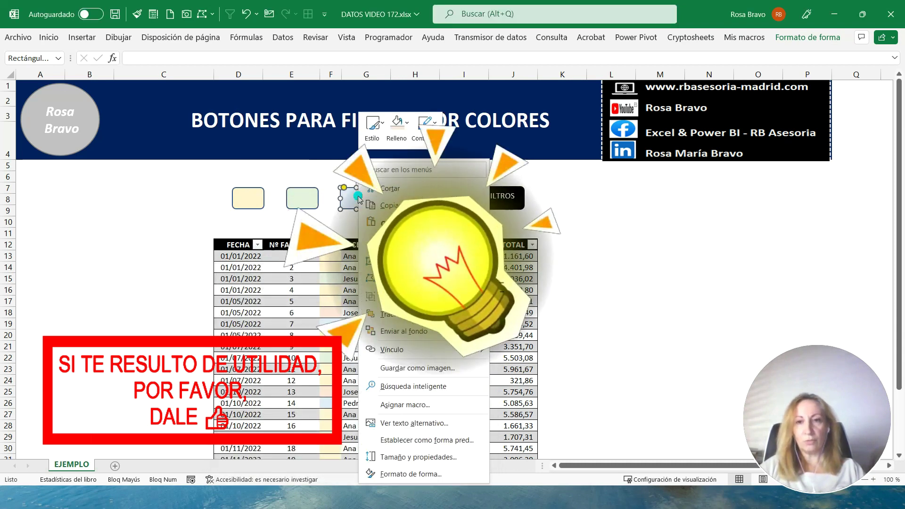
{"action": "left_click", "coordinate": [398, 404]}
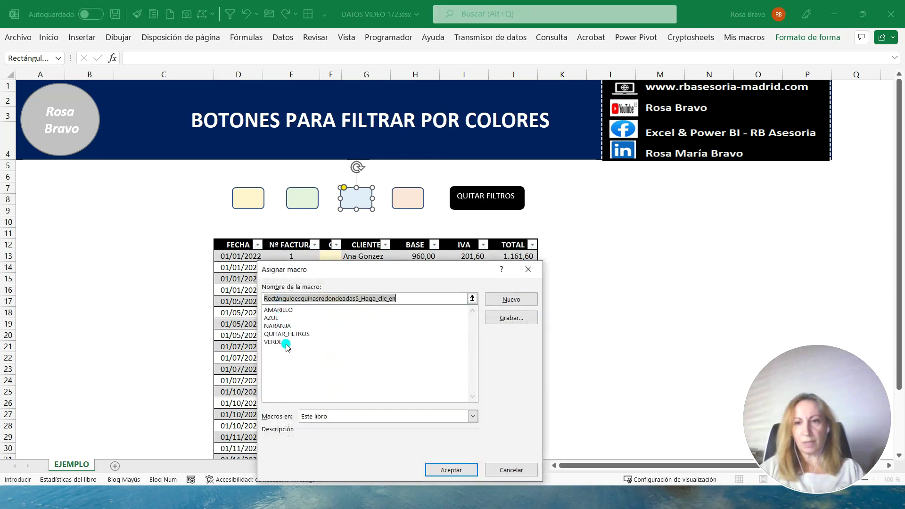
{"action": "left_click", "coordinate": [271, 318]}
{"action": "left_click", "coordinate": [450, 470]}
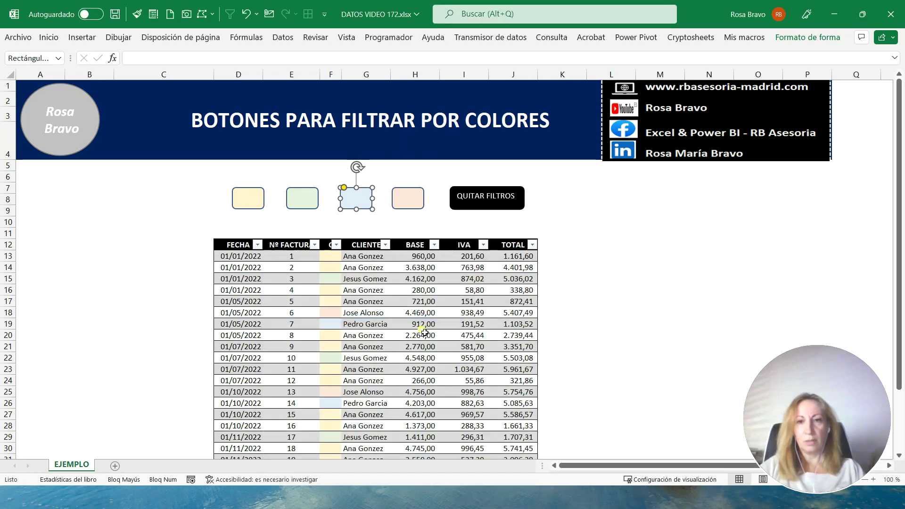
Step: Assign the NARANJA macro to the orange shape
{"action": "left_click", "coordinate": [406, 201]}
{"action": "right_click", "coordinate": [404, 200]}
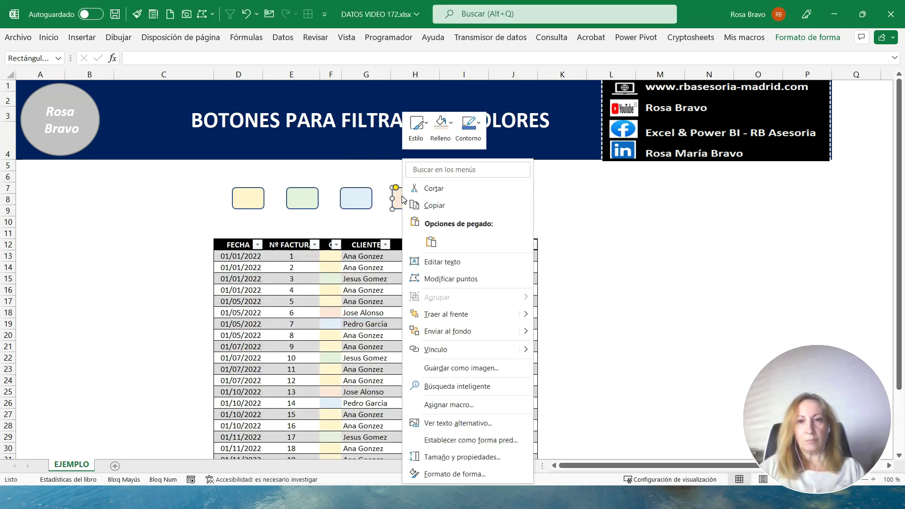
{"action": "left_click", "coordinate": [448, 405]}
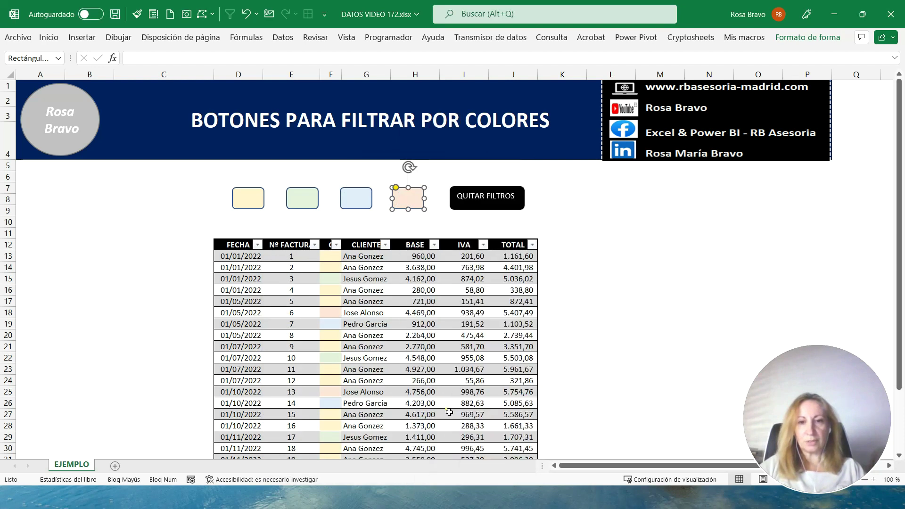
{"action": "left_click", "coordinate": [330, 325]}
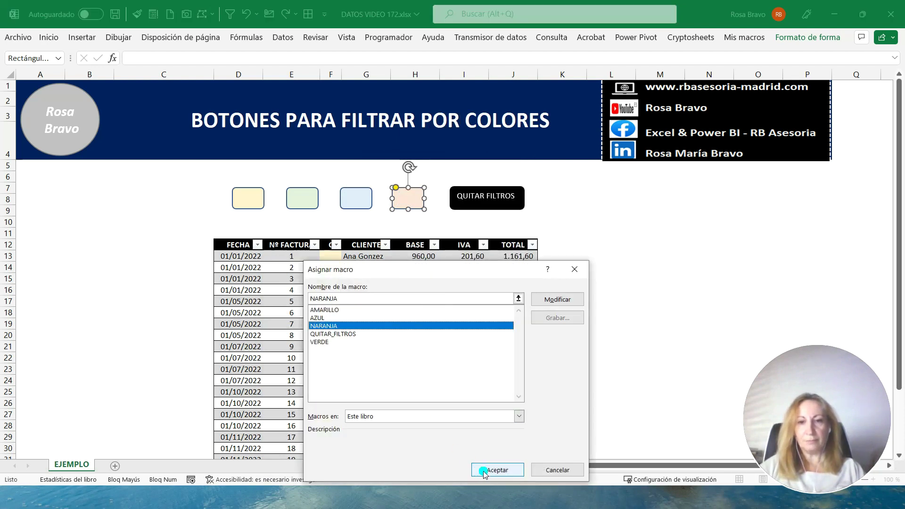
{"action": "left_click", "coordinate": [493, 470]}
Step: Assign the QUITAR_FILTROS macro to the QUITAR FILTROS button and deselect it
{"action": "left_click", "coordinate": [493, 200]}
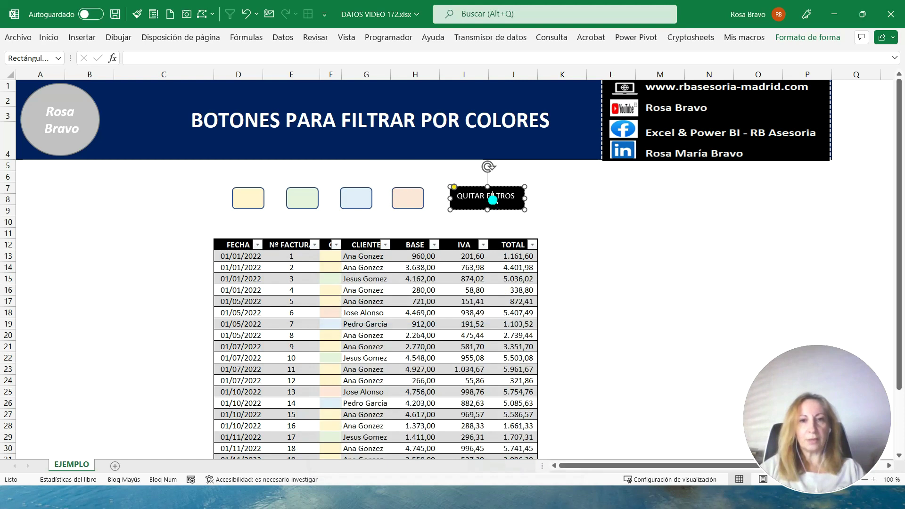
{"action": "right_click", "coordinate": [493, 200]}
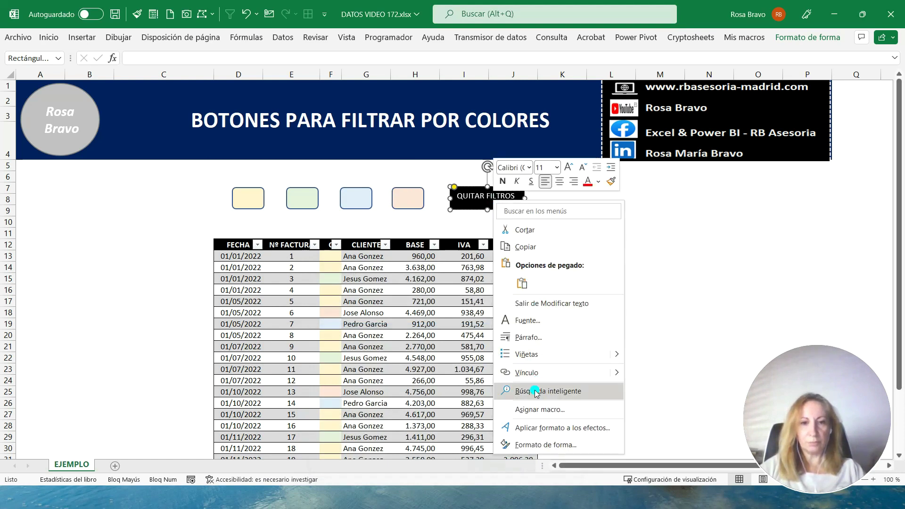
{"action": "left_click", "coordinate": [537, 409]}
{"action": "left_click", "coordinate": [414, 334]}
{"action": "left_click", "coordinate": [588, 470]}
{"action": "left_click", "coordinate": [629, 207]}
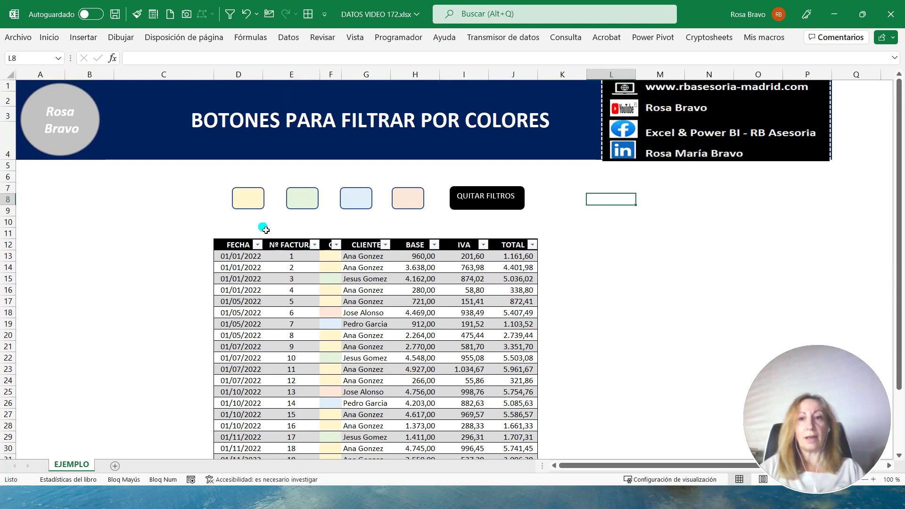
{"action": "left_click", "coordinate": [255, 200]}
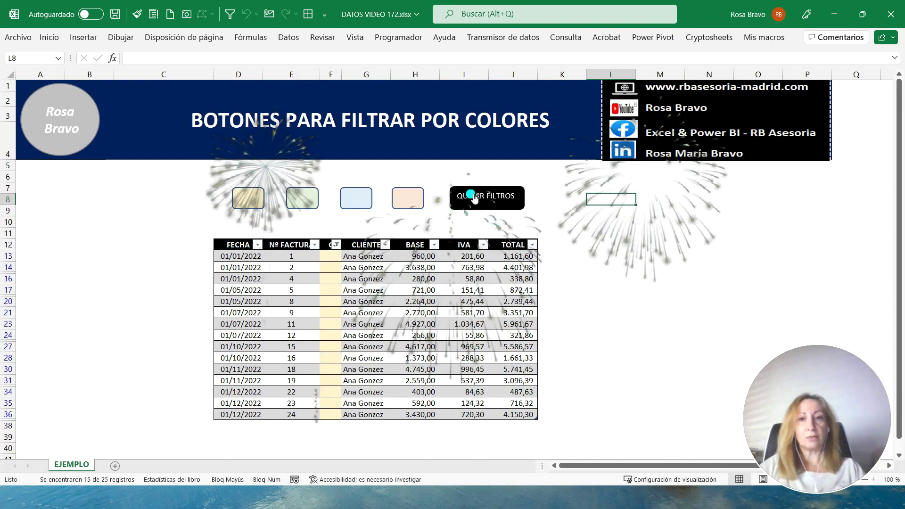
{"action": "left_click", "coordinate": [302, 198]}
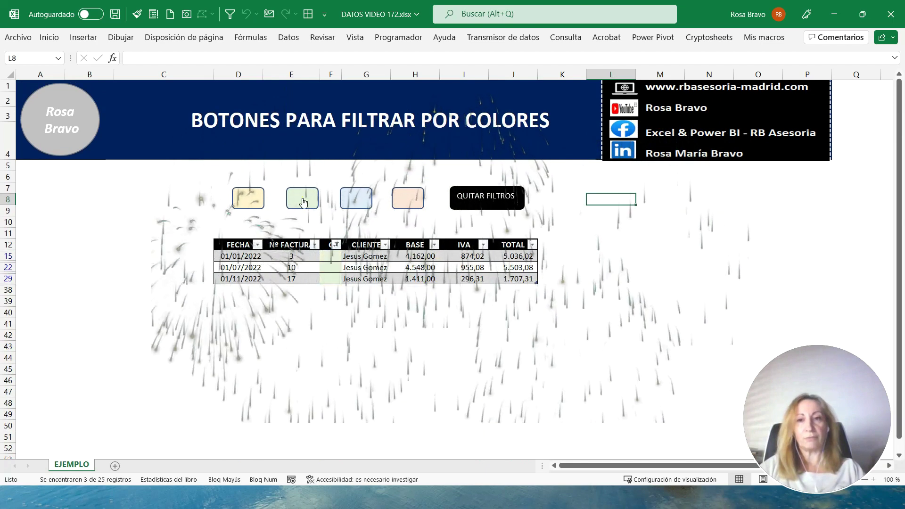
{"action": "left_click", "coordinate": [476, 191]}
{"action": "left_click", "coordinate": [355, 198]}
{"action": "left_click", "coordinate": [423, 207]}
{"action": "left_click", "coordinate": [409, 205]}
{"action": "left_click", "coordinate": [485, 195]}
{"action": "left_click", "coordinate": [402, 208]}
{"action": "left_click", "coordinate": [311, 207]}
{"action": "left_click", "coordinate": [365, 207]}
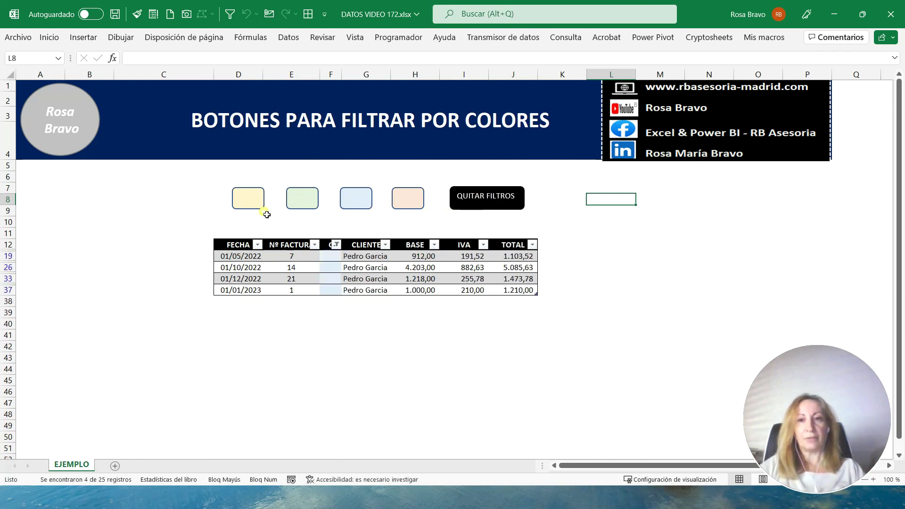
{"action": "left_click", "coordinate": [255, 207]}
{"action": "left_click", "coordinate": [396, 206]}
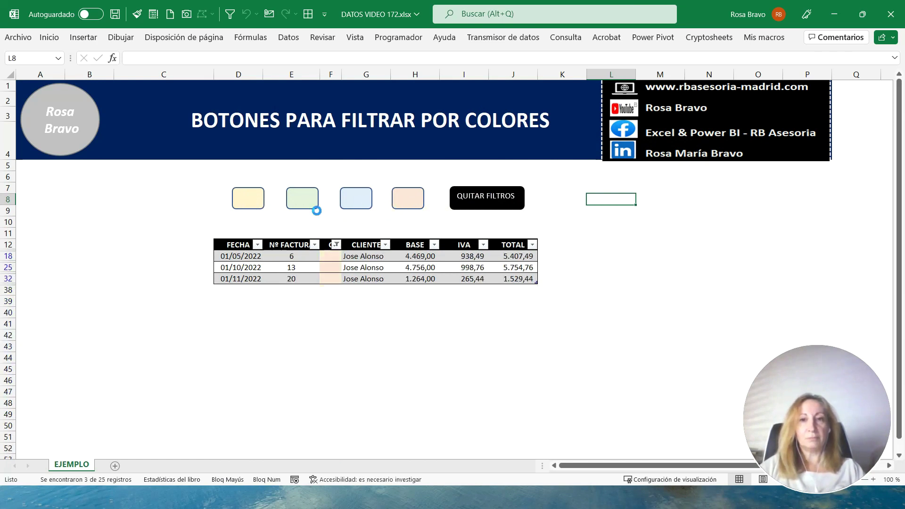
{"action": "left_click", "coordinate": [363, 204]}
{"action": "left_click", "coordinate": [477, 203]}
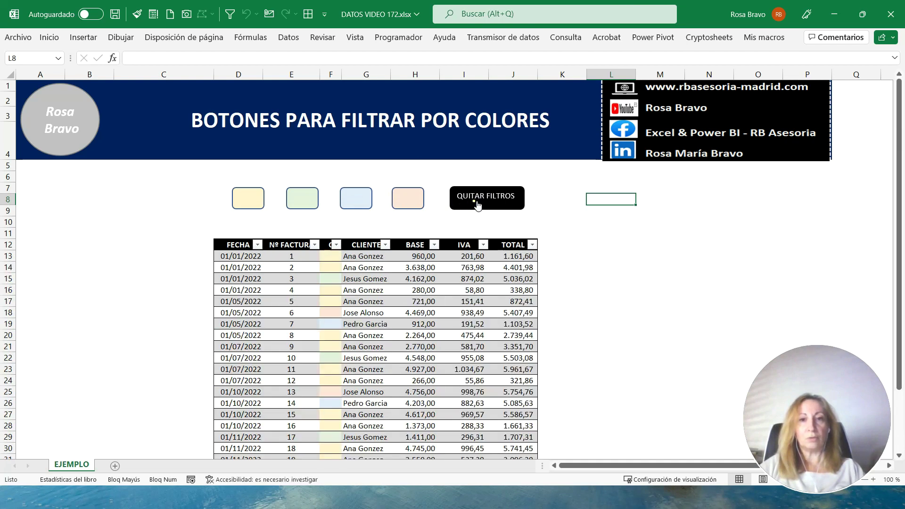
Step: Enter invoice 2 in row 38: date 01/02/2023, the client's name, and base 1500
{"action": "scroll", "coordinate": [344, 349], "scroll_direction": "down", "scroll_amount": 2}
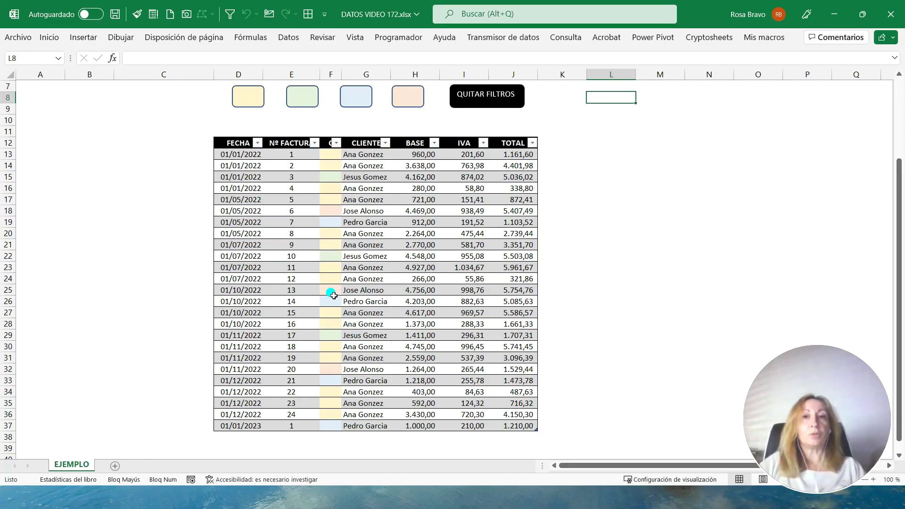
{"action": "scroll", "coordinate": [289, 370], "scroll_direction": "down", "scroll_amount": 1}
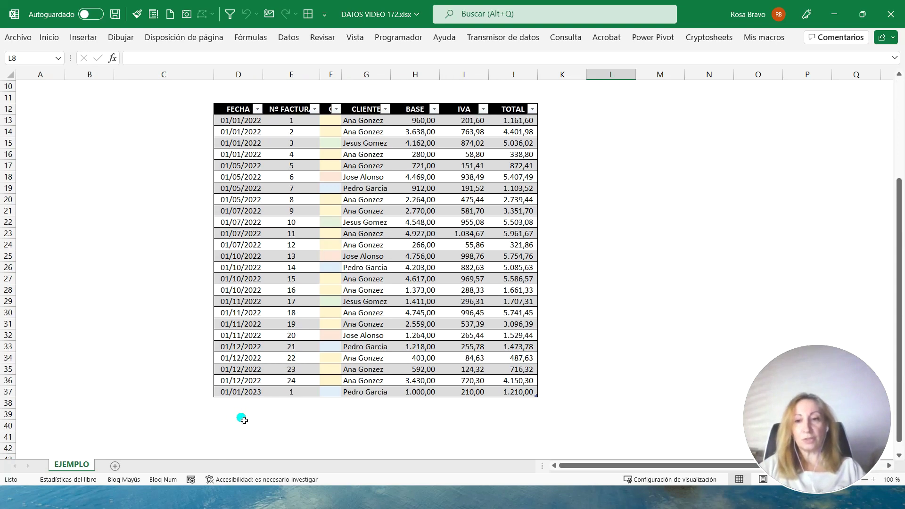
{"action": "left_click", "coordinate": [236, 405]}
{"action": "type", "text": "01/02/2023"}
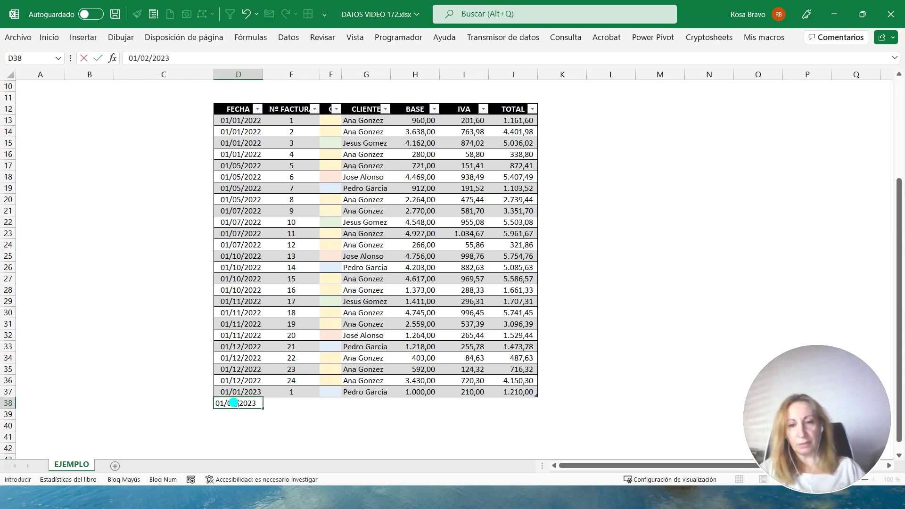
{"action": "key", "text": "Tab"}
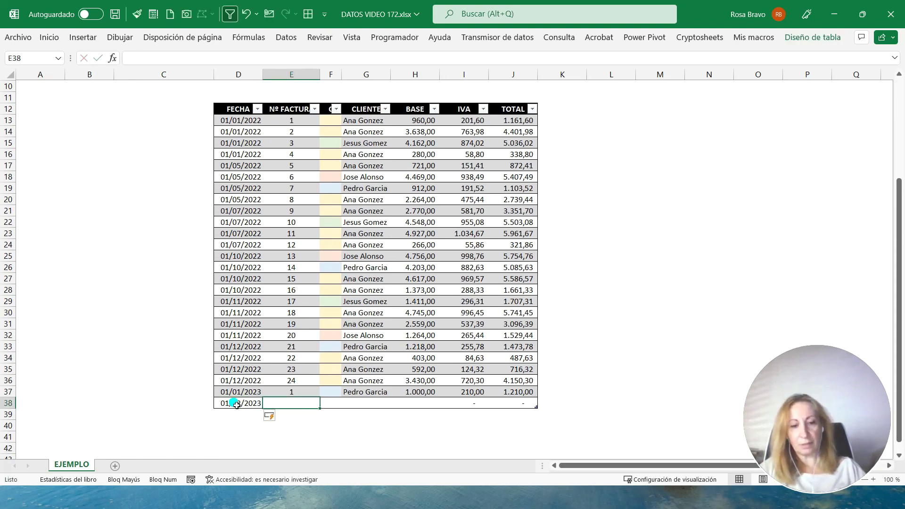
{"action": "type", "text": "2"}
{"action": "key", "text": "Tab"}
{"action": "key", "text": "Tab"}
{"action": "type", "text": "aNA"}
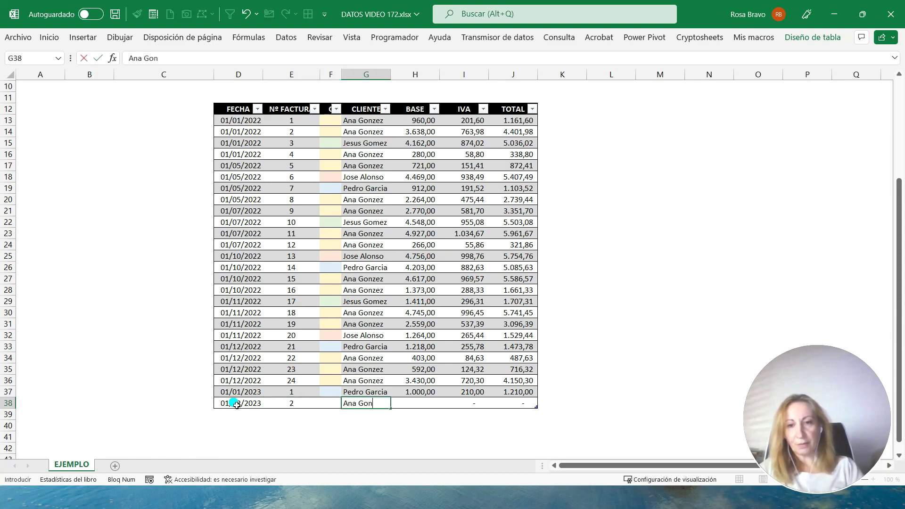
{"action": "key", "text": "Tab"}
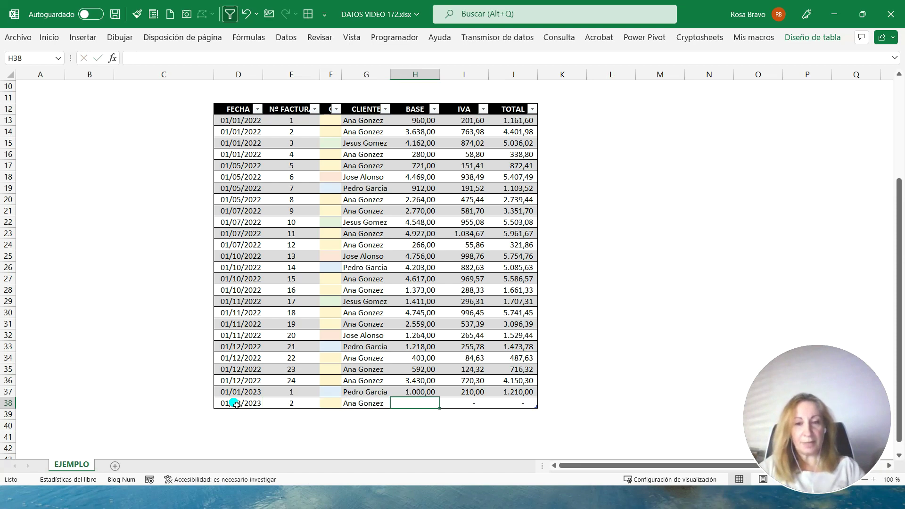
{"action": "type", "text": "1500"}
{"action": "key", "text": "Tab"}
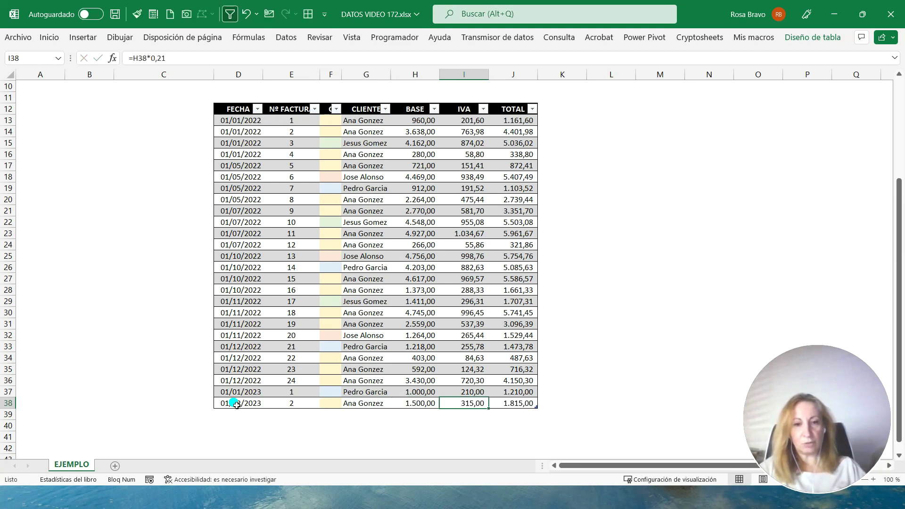
{"action": "scroll", "coordinate": [141, 385], "scroll_direction": "up", "scroll_amount": 3}
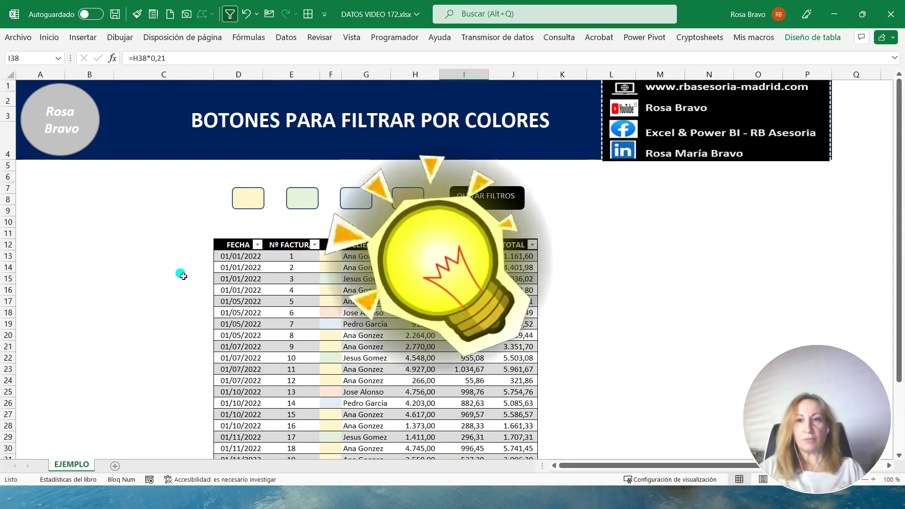
{"action": "left_click", "coordinate": [246, 204]}
{"action": "scroll", "coordinate": [311, 306], "scroll_direction": "down", "scroll_amount": 1}
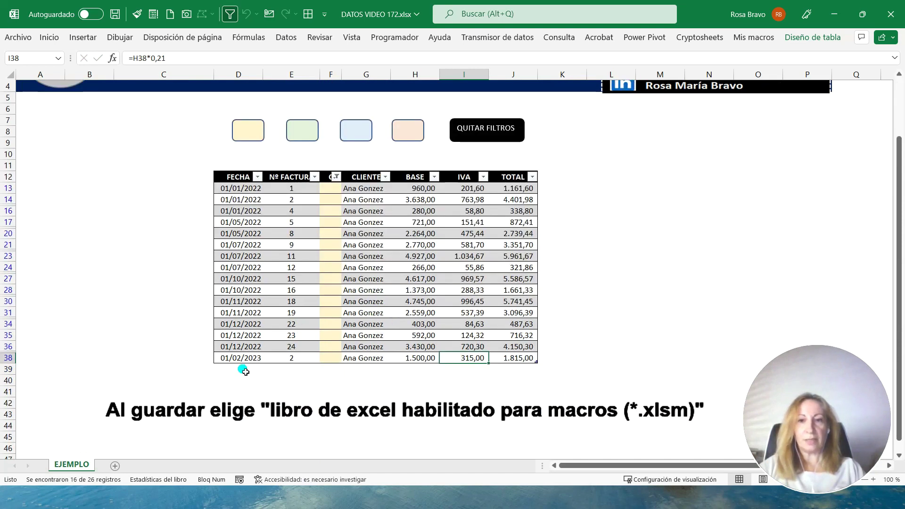
{"action": "scroll", "coordinate": [348, 351], "scroll_direction": "up", "scroll_amount": 1}
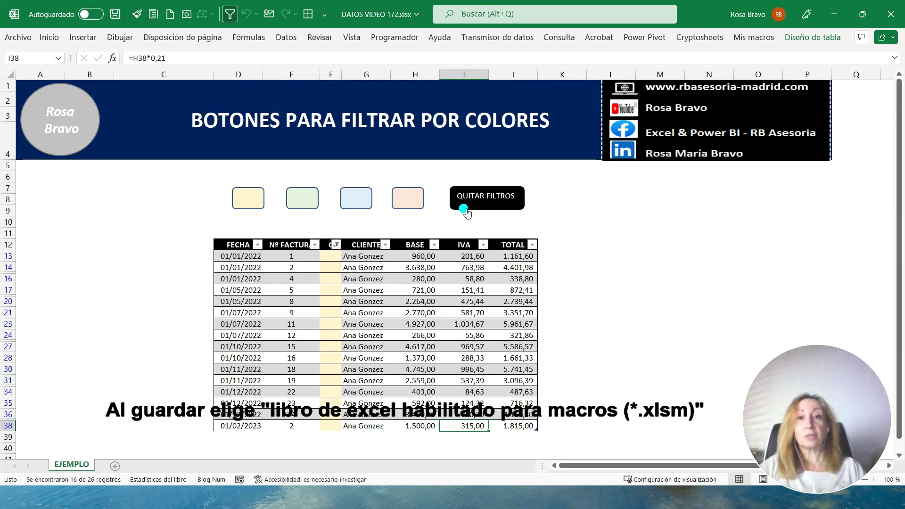
{"action": "left_click", "coordinate": [469, 200]}
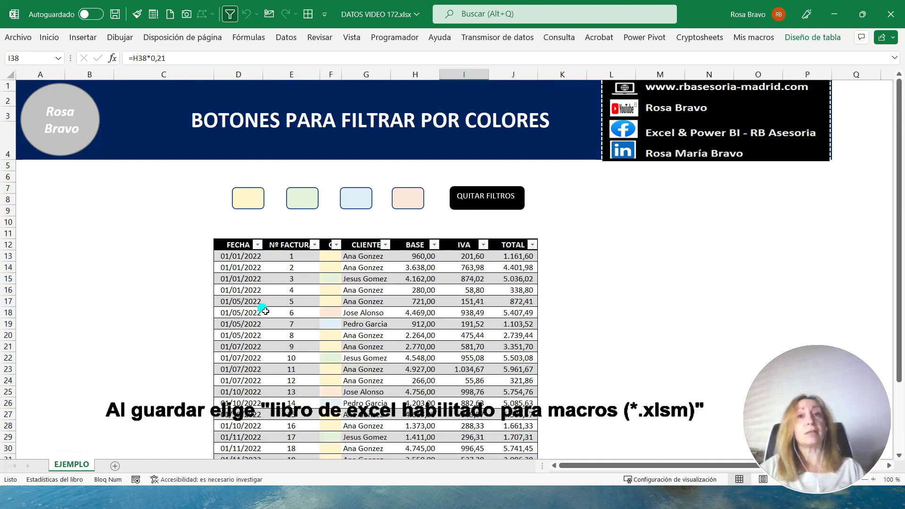